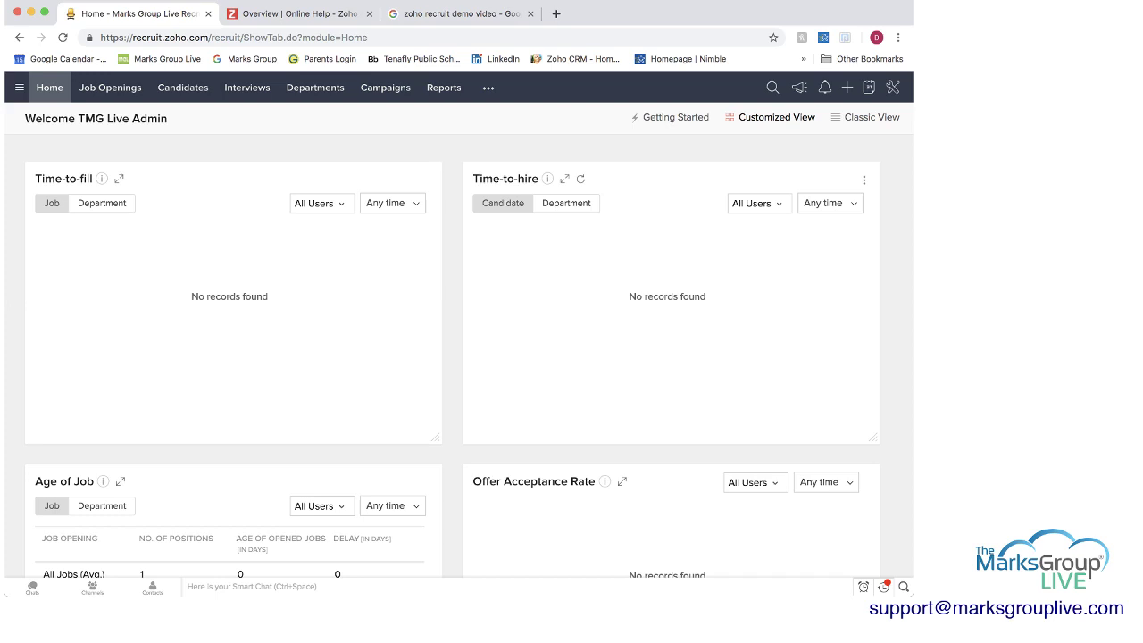
Look over the recruiting dashboard widgets on the Home page, including Age of Job and Offer Acceptance Rate.
{"action": "scroll", "coordinate": [670, 357], "scroll_direction": "down", "scroll_amount": 5}
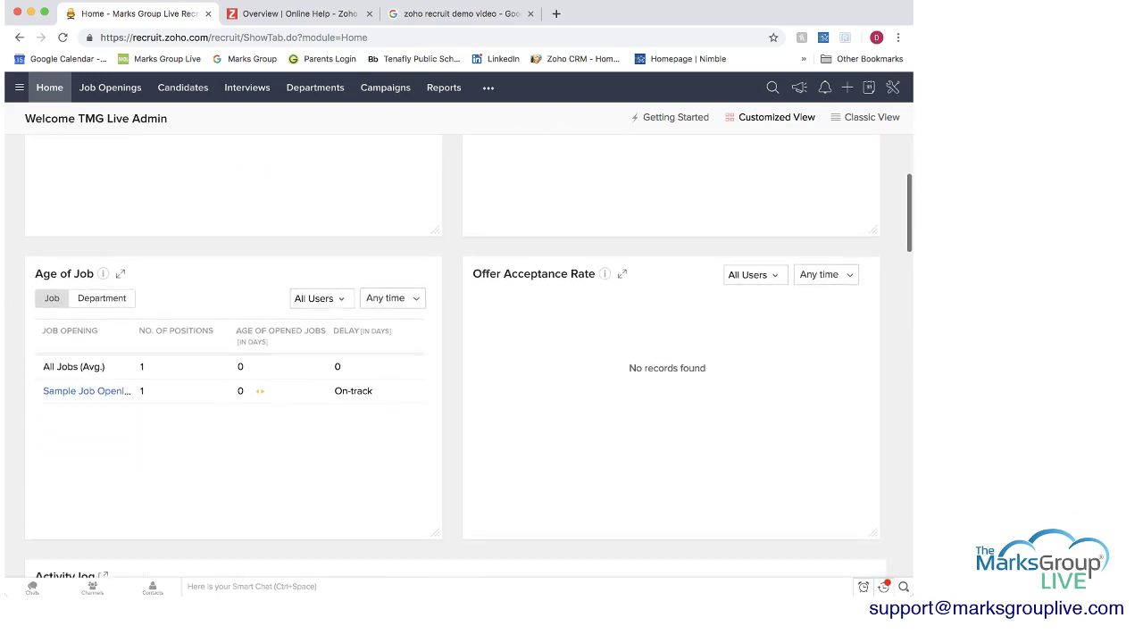
{"action": "scroll", "coordinate": [670, 357], "scroll_direction": "down", "scroll_amount": 4}
{"action": "scroll", "coordinate": [670, 358], "scroll_direction": "up", "scroll_amount": 7}
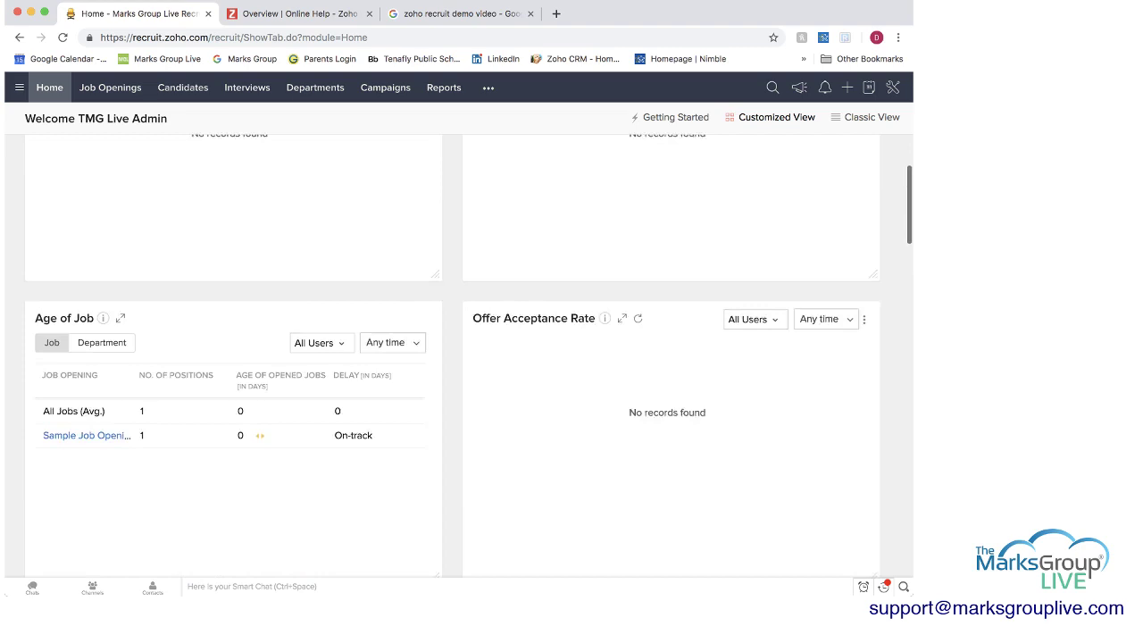
{"action": "scroll", "coordinate": [670, 357], "scroll_direction": "up", "scroll_amount": 1}
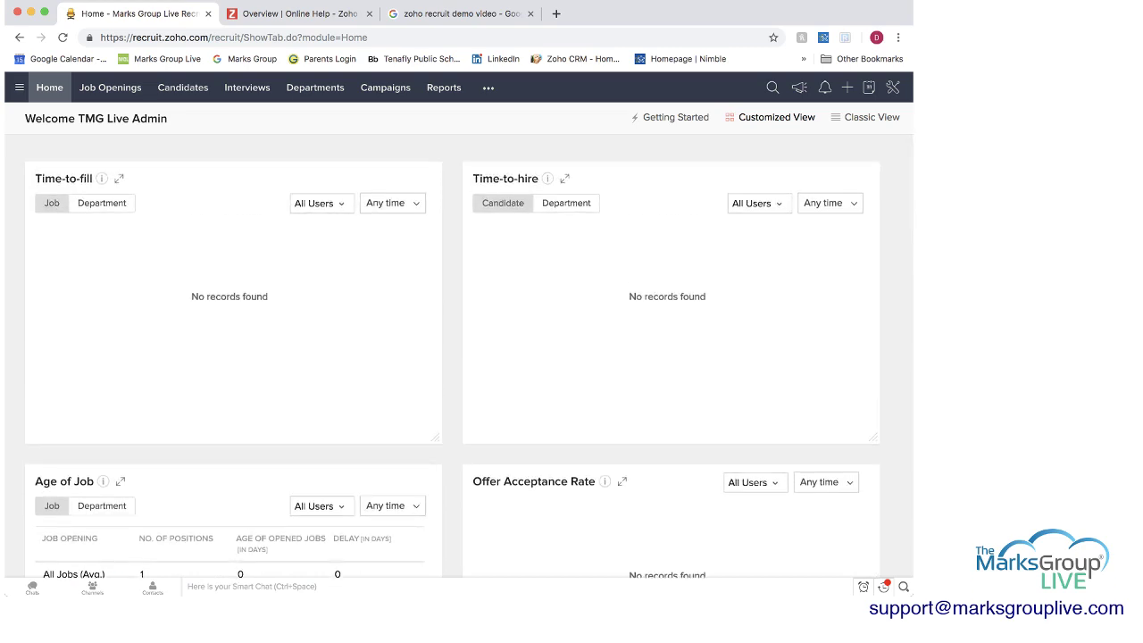
View the Getting Started setup cards on the Home page, and return to the Customized View.
{"action": "left_click", "coordinate": [675, 117]}
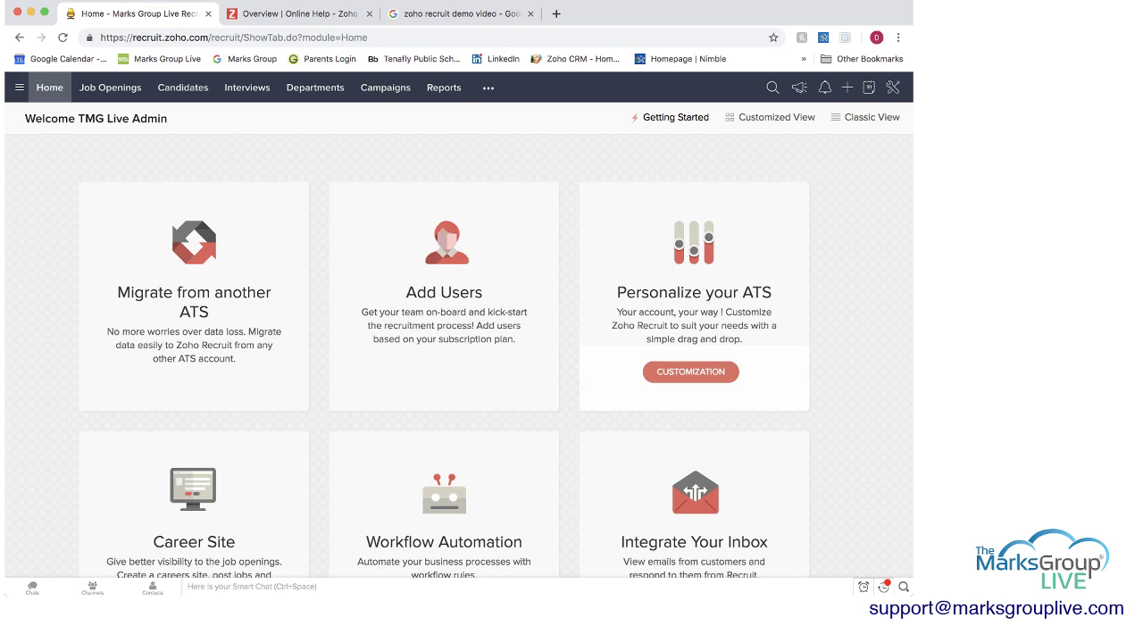
{"action": "scroll", "coordinate": [694, 357], "scroll_direction": "down", "scroll_amount": 3}
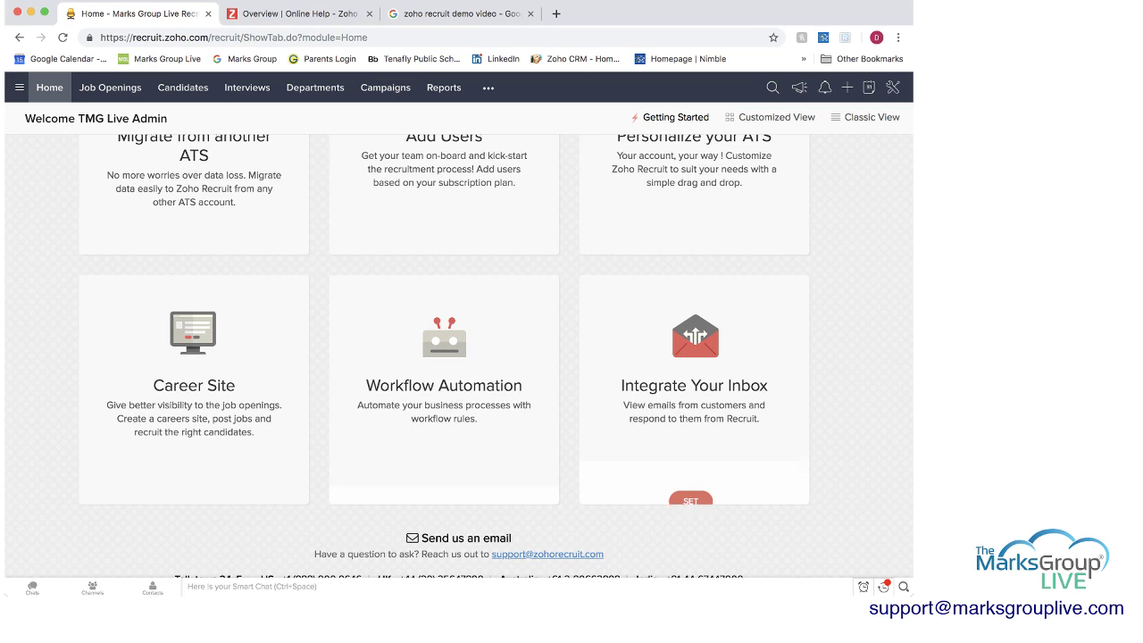
{"action": "scroll", "coordinate": [694, 402], "scroll_direction": "up", "scroll_amount": 3}
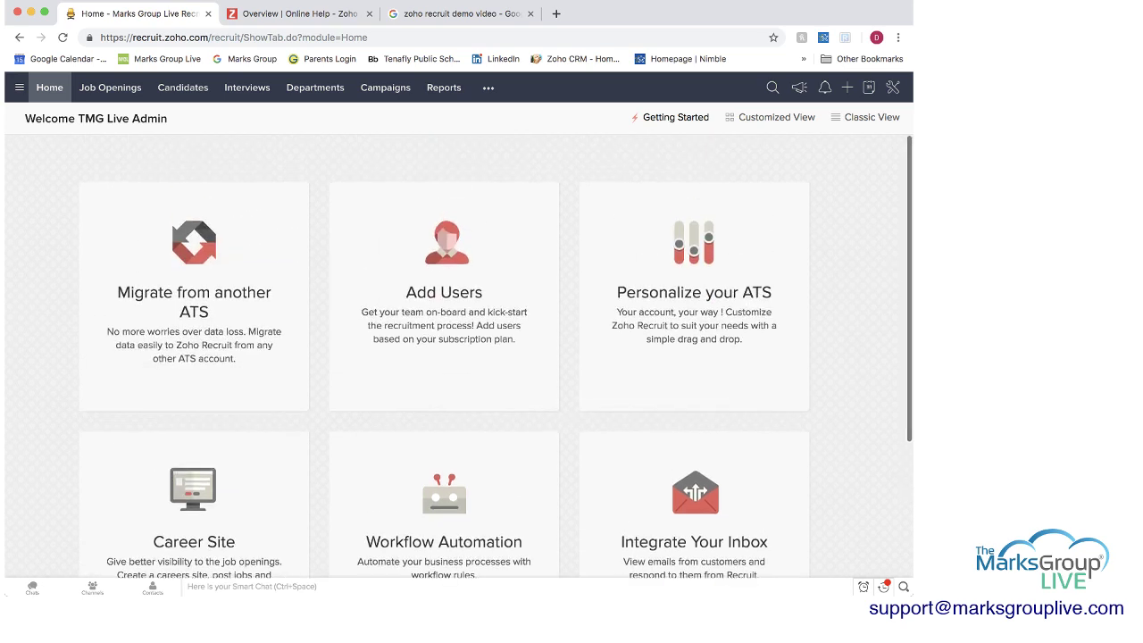
{"action": "left_click", "coordinate": [777, 117]}
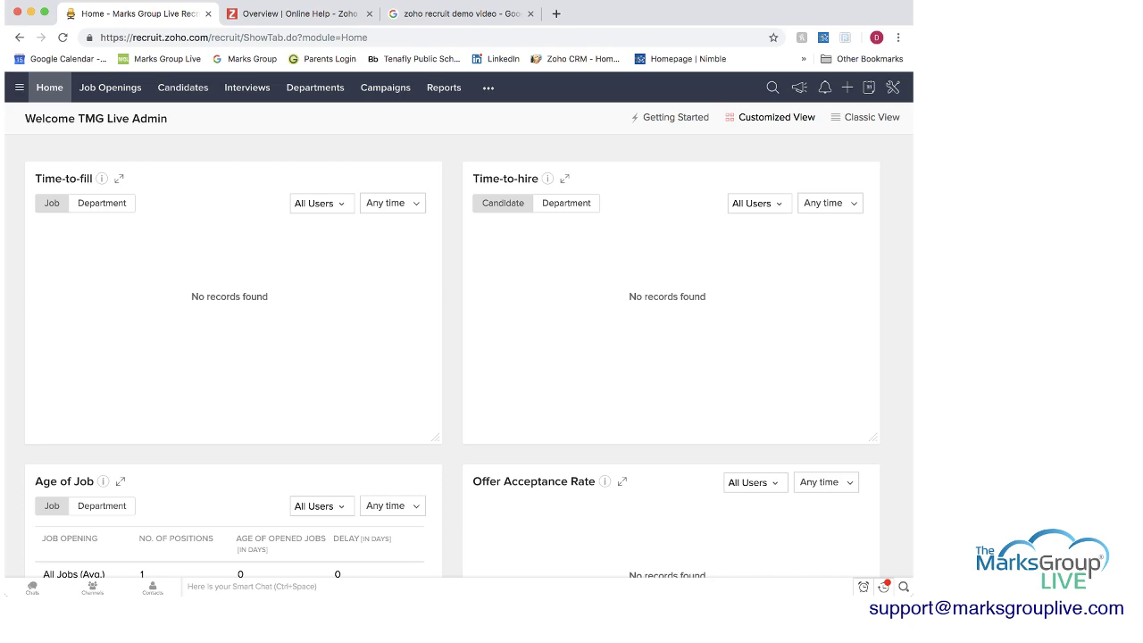
Open the Users page under Users and Control in Setup.
{"action": "left_click", "coordinate": [893, 87]}
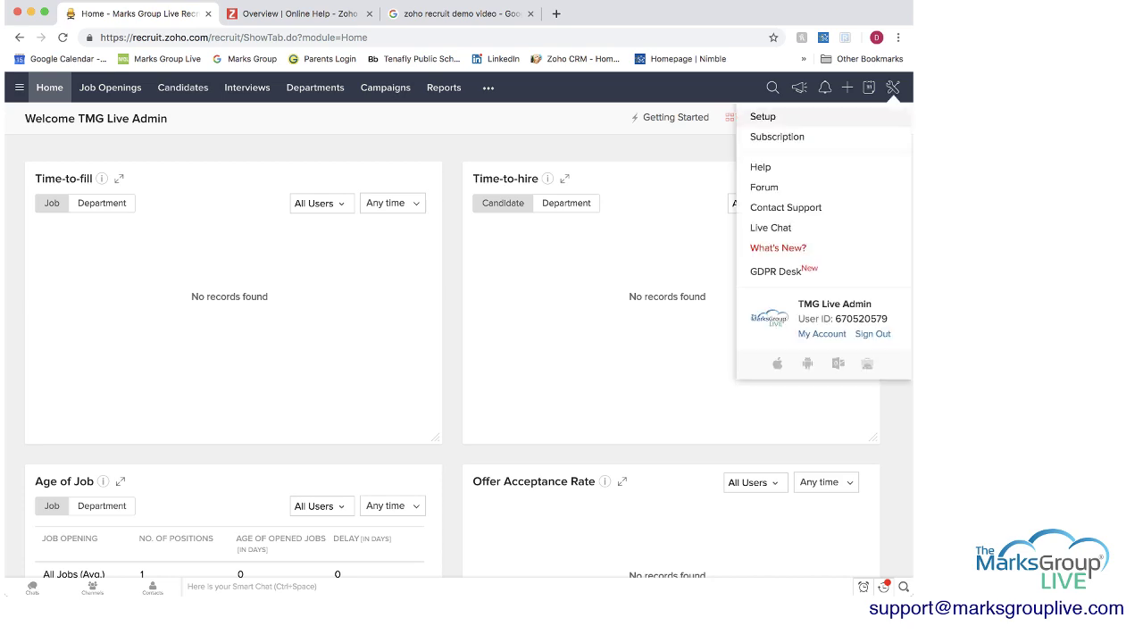
{"action": "left_click", "coordinate": [763, 115]}
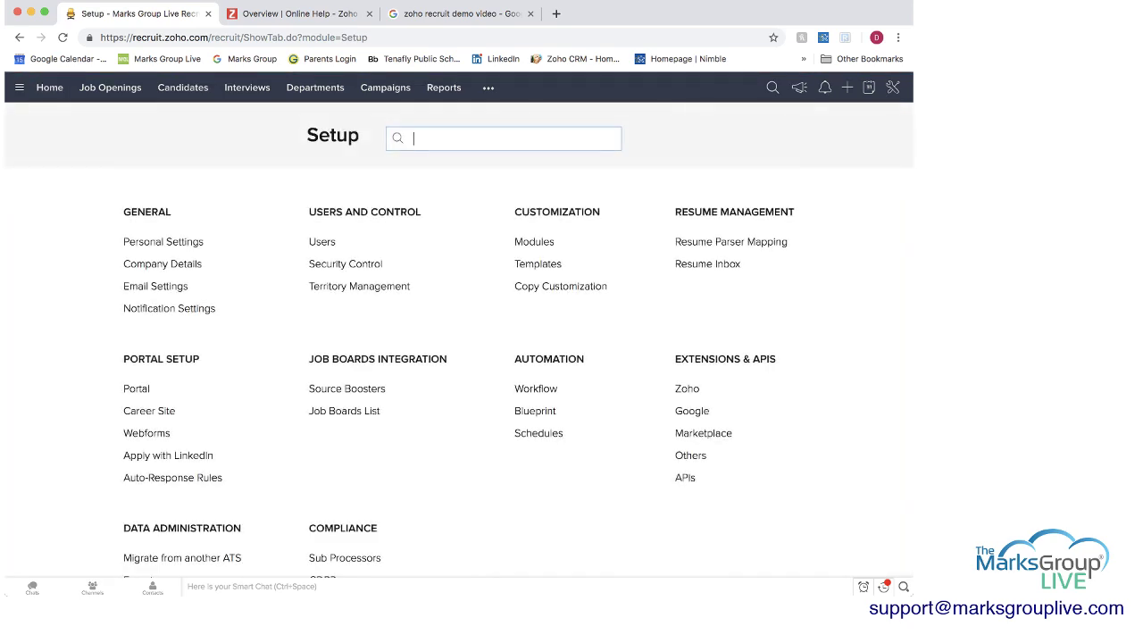
{"action": "left_click", "coordinate": [322, 241]}
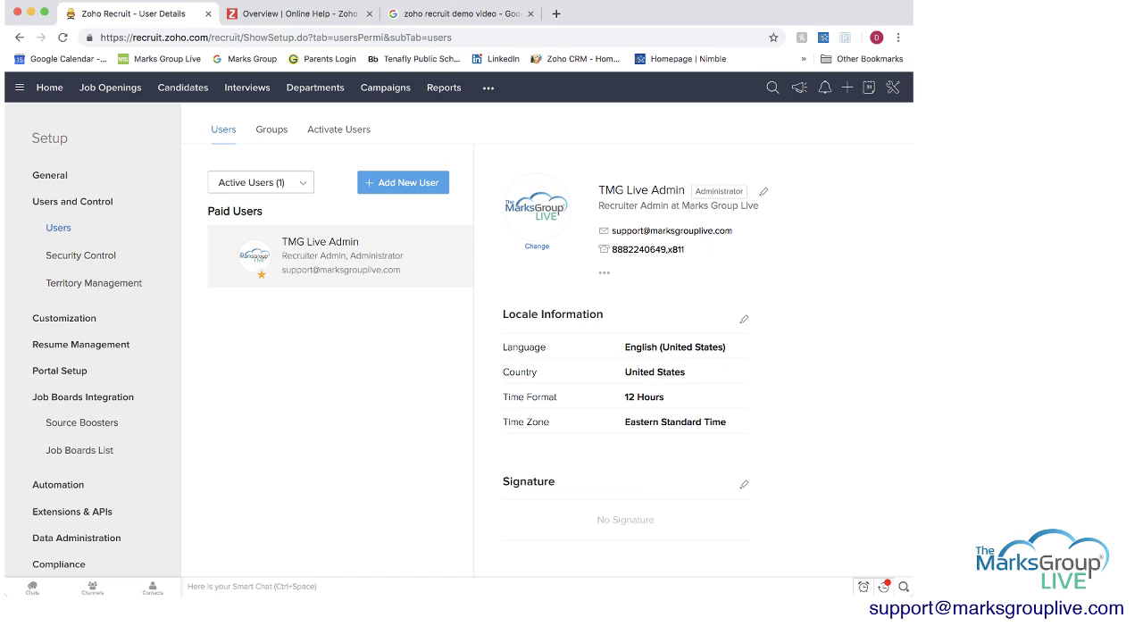
Open the Job Boards List in Setup, view the CareerOne integration notice and dismiss it without proceeding.
{"action": "left_click", "coordinate": [79, 450]}
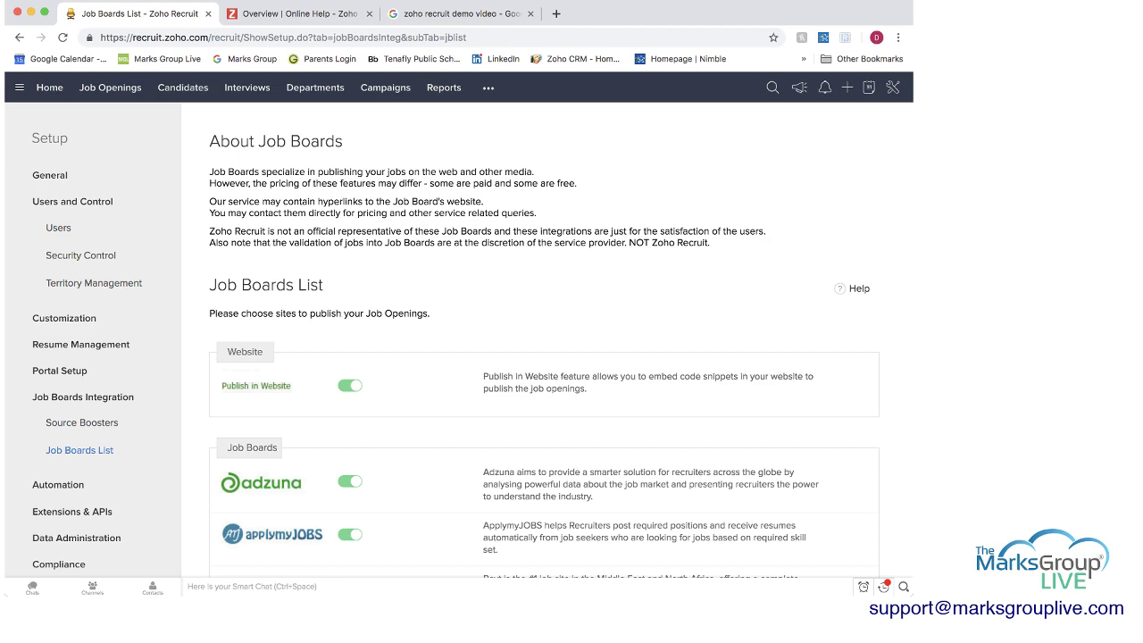
{"action": "scroll", "coordinate": [544, 341], "scroll_direction": "down", "scroll_amount": 3}
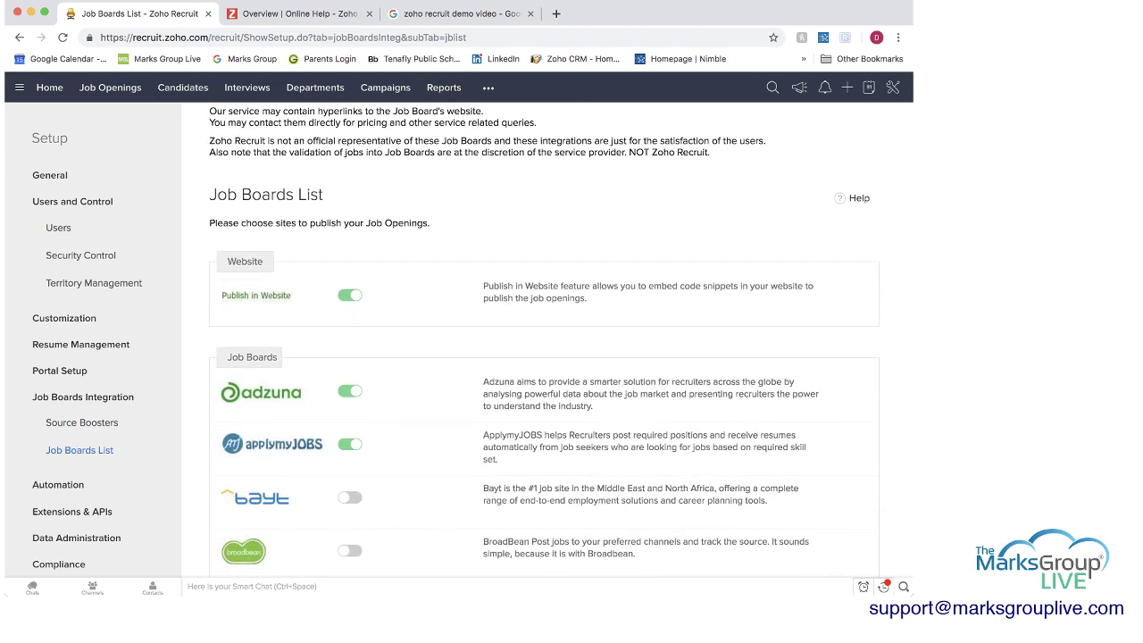
{"action": "scroll", "coordinate": [544, 341], "scroll_direction": "down", "scroll_amount": 4}
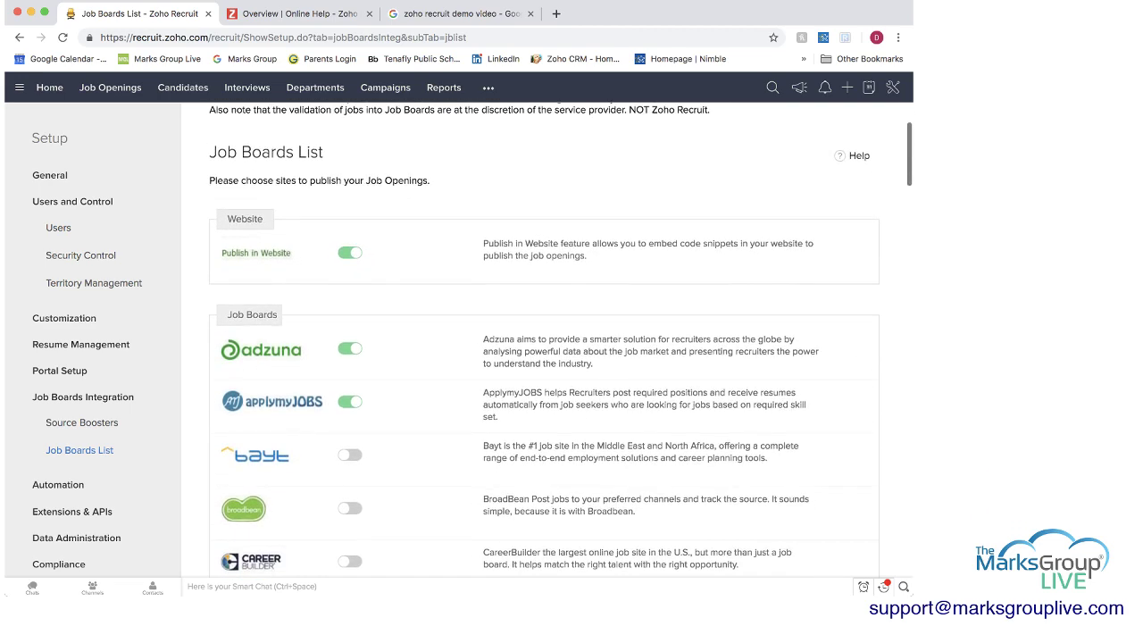
{"action": "scroll", "coordinate": [544, 342], "scroll_direction": "down", "scroll_amount": 6}
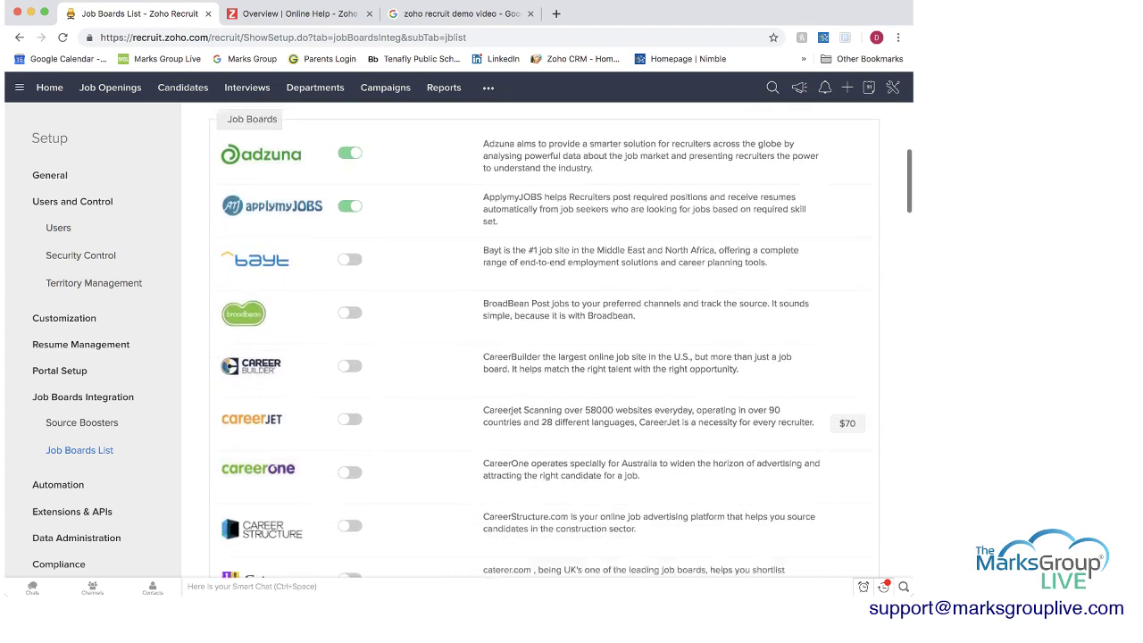
{"action": "left_click", "coordinate": [349, 377]}
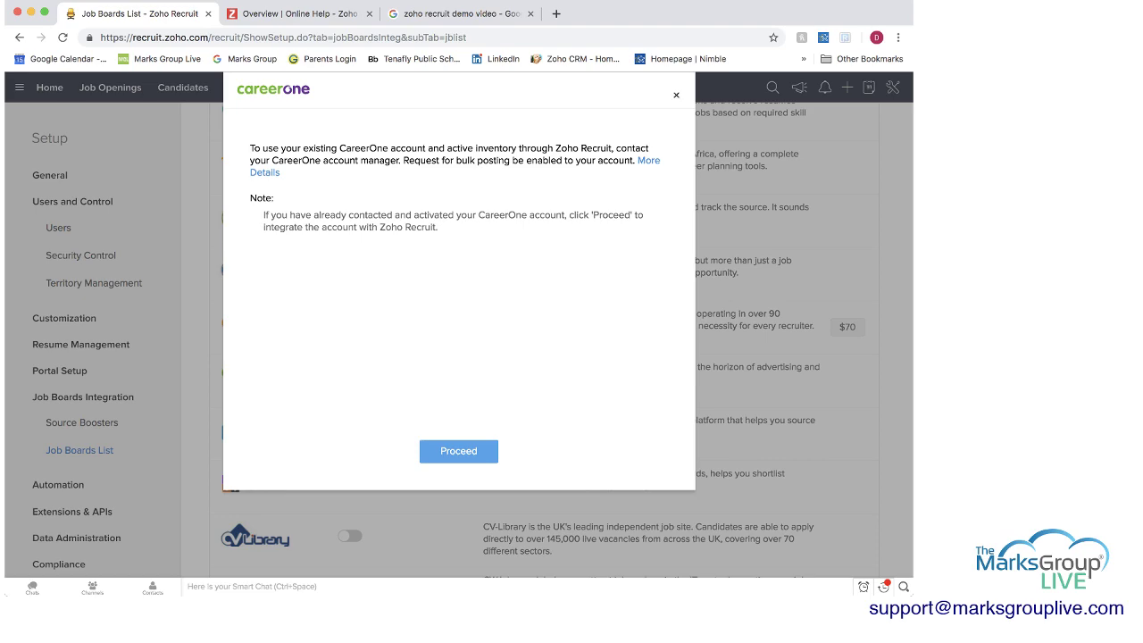
{"action": "key", "text": "Escape"}
Look through the remaining job boards and their activation switches, and return to the start of the list.
{"action": "scroll", "coordinate": [567, 334], "scroll_direction": "down", "scroll_amount": 5}
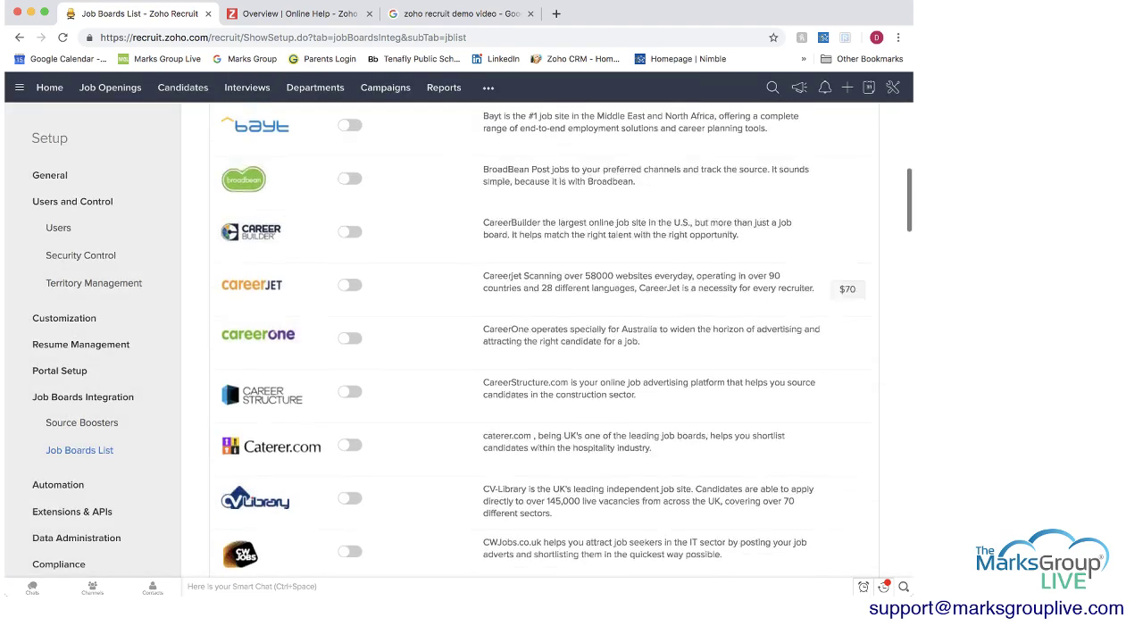
{"action": "scroll", "coordinate": [567, 334], "scroll_direction": "down", "scroll_amount": 5}
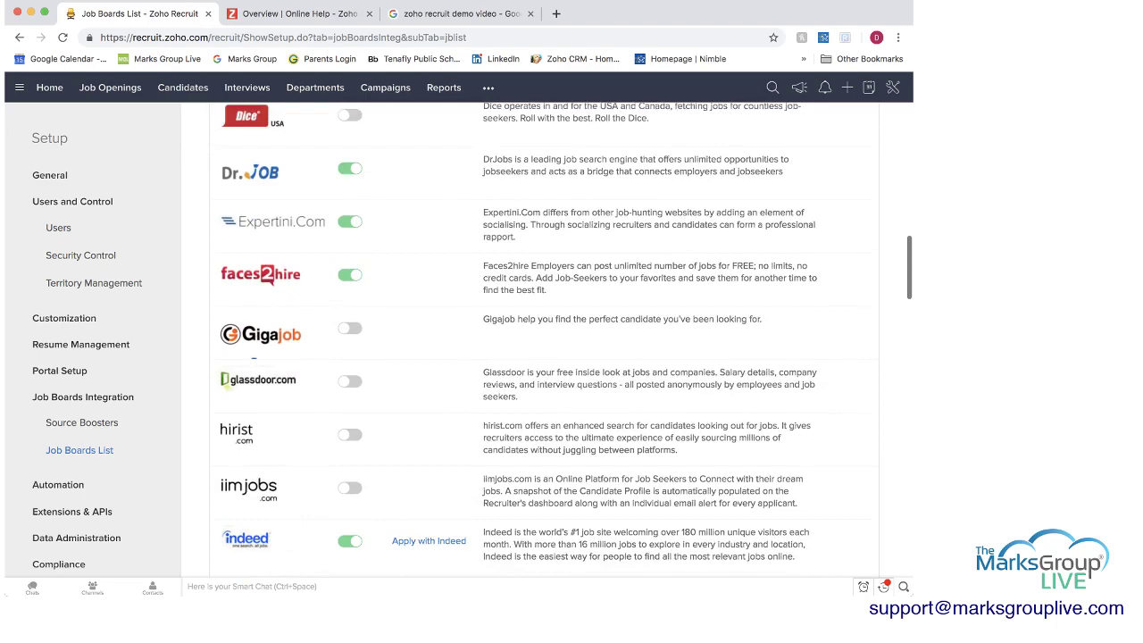
{"action": "scroll", "coordinate": [566, 335], "scroll_direction": "down", "scroll_amount": 3}
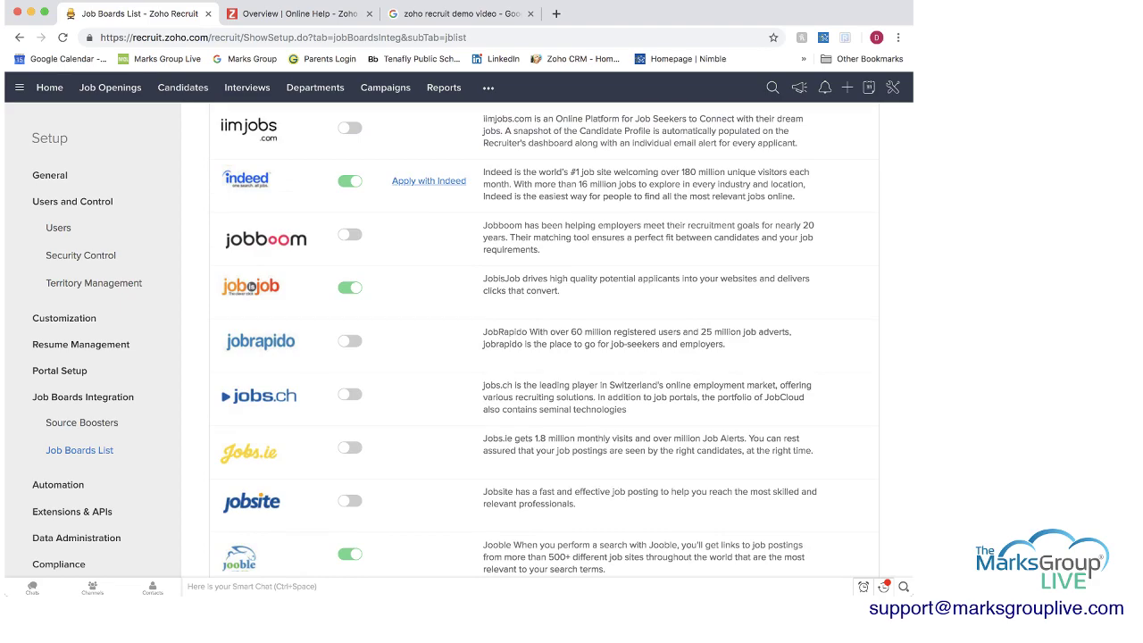
{"action": "scroll", "coordinate": [545, 339], "scroll_direction": "down", "scroll_amount": 4}
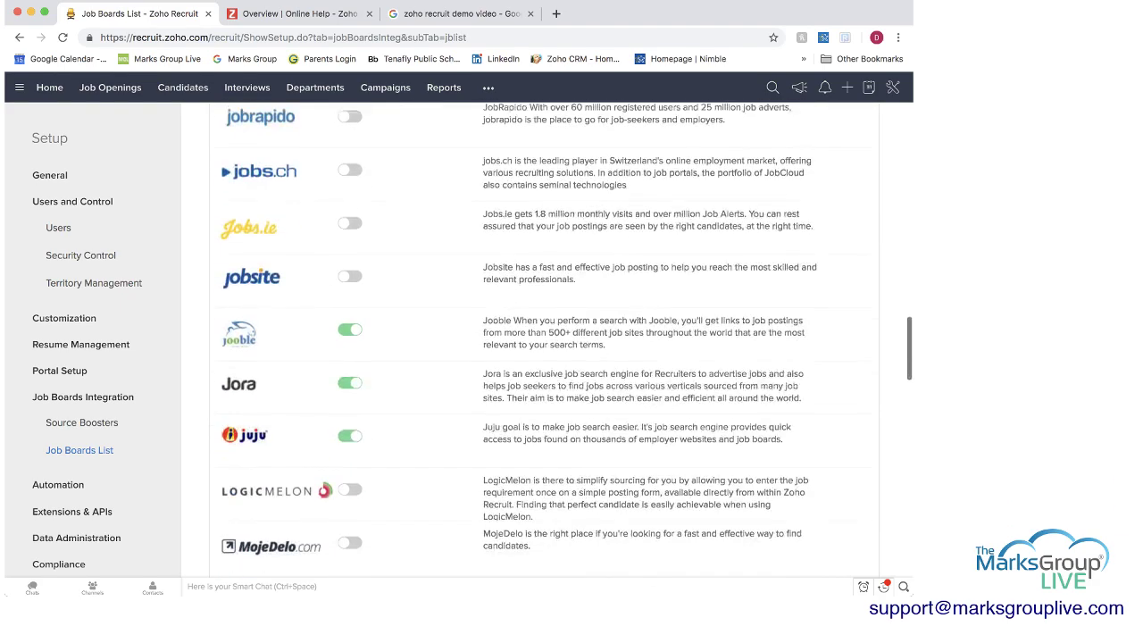
{"action": "scroll", "coordinate": [544, 339], "scroll_direction": "up", "scroll_amount": 6}
{"action": "scroll", "coordinate": [545, 340], "scroll_direction": "up", "scroll_amount": 15}
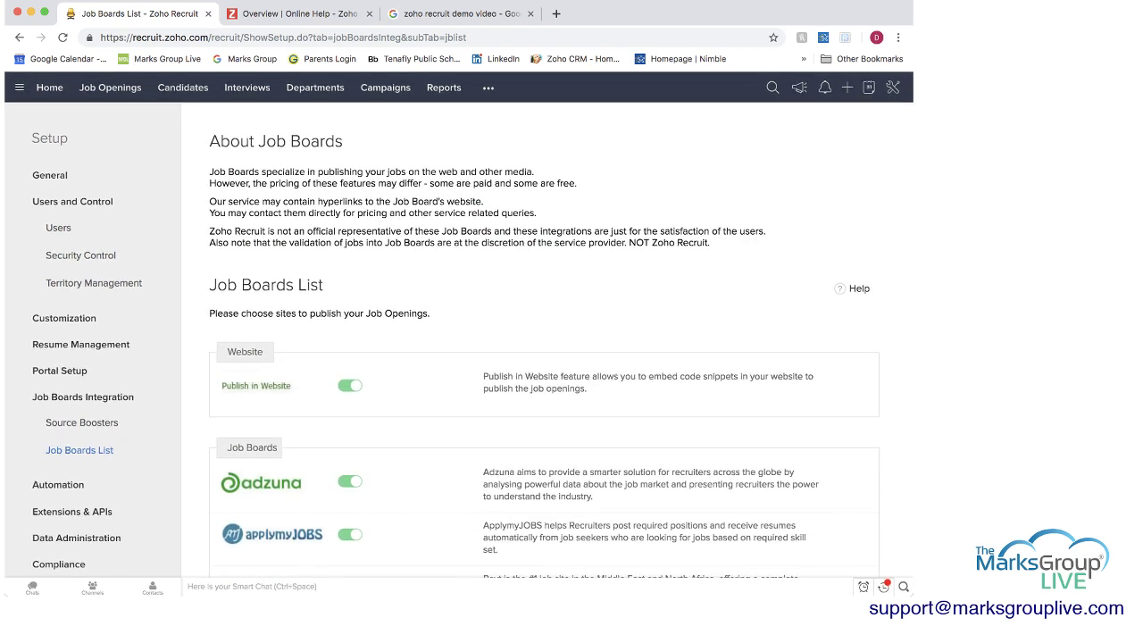
View the Resume Inbox settings and the Portal company details form, leaving the form without updating it.
{"action": "left_click", "coordinate": [81, 344]}
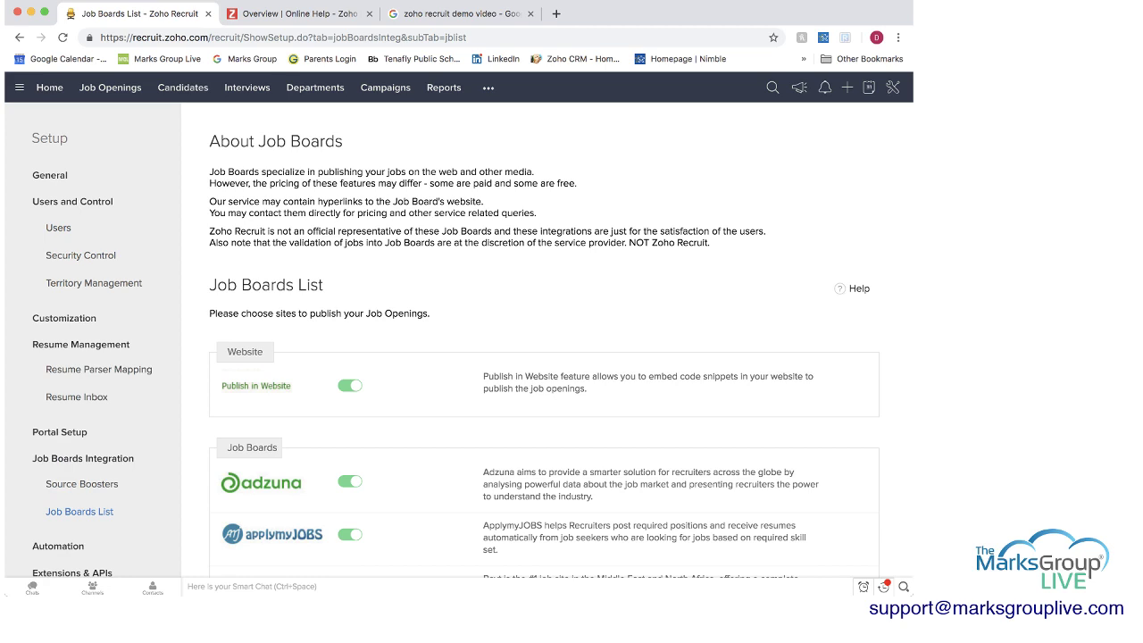
{"action": "left_click", "coordinate": [76, 397]}
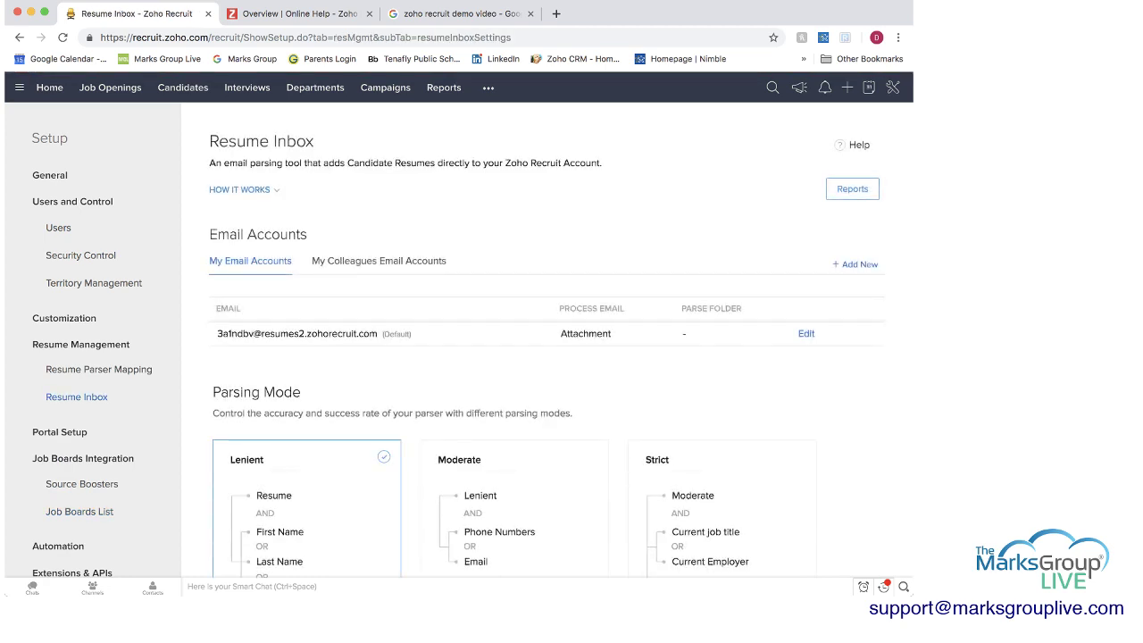
{"action": "left_click", "coordinate": [78, 431]}
{"action": "scroll", "coordinate": [78, 431], "scroll_direction": "down", "scroll_amount": 5}
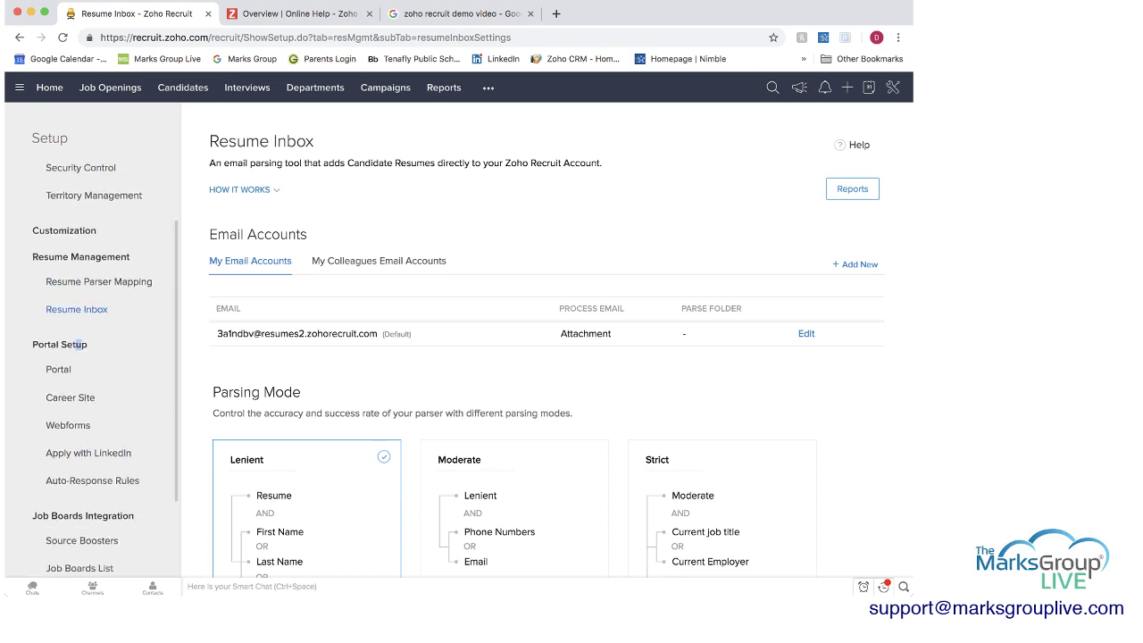
{"action": "left_click", "coordinate": [58, 354]}
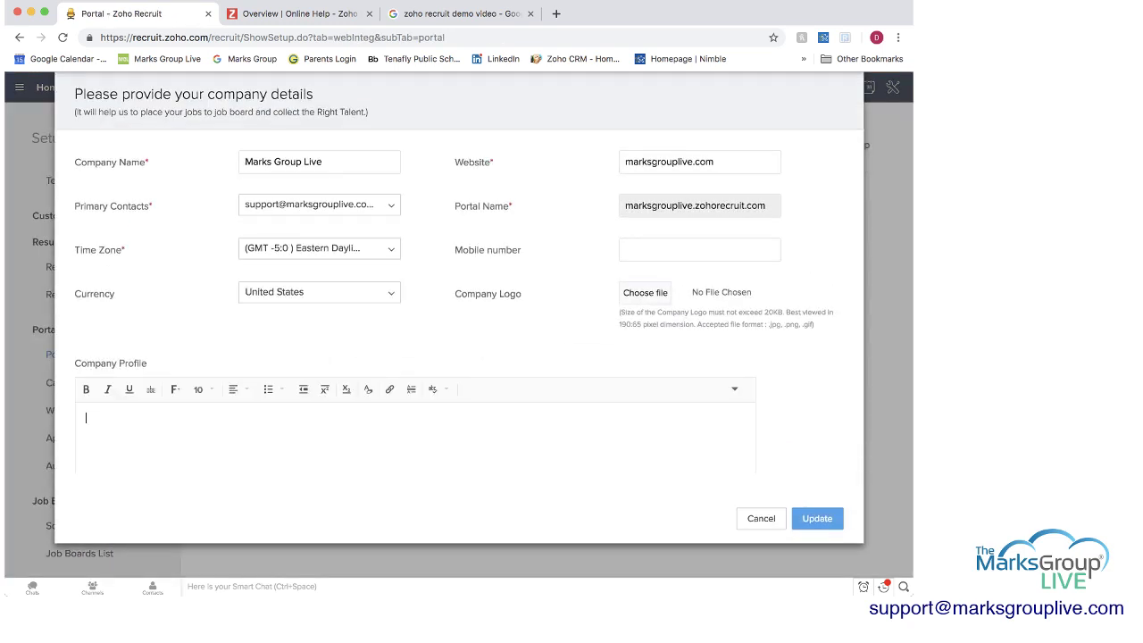
{"action": "left_click", "coordinate": [761, 518]}
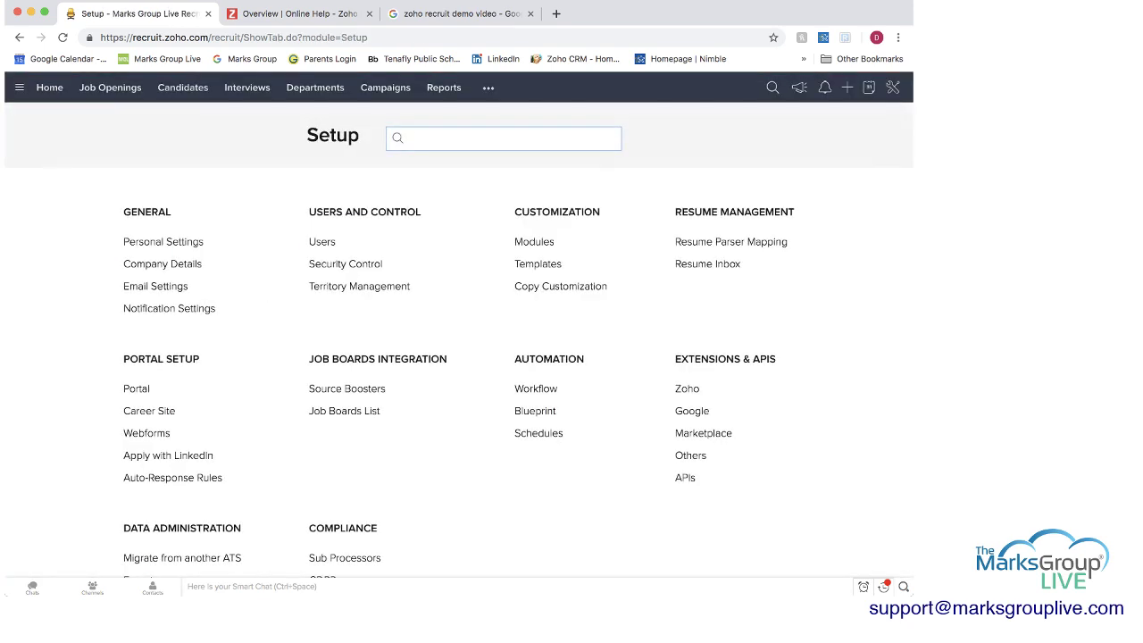
Return Home, open the Job Openings list and view its Import, Mass Update and Mass Delete options.
{"action": "left_click", "coordinate": [49, 87]}
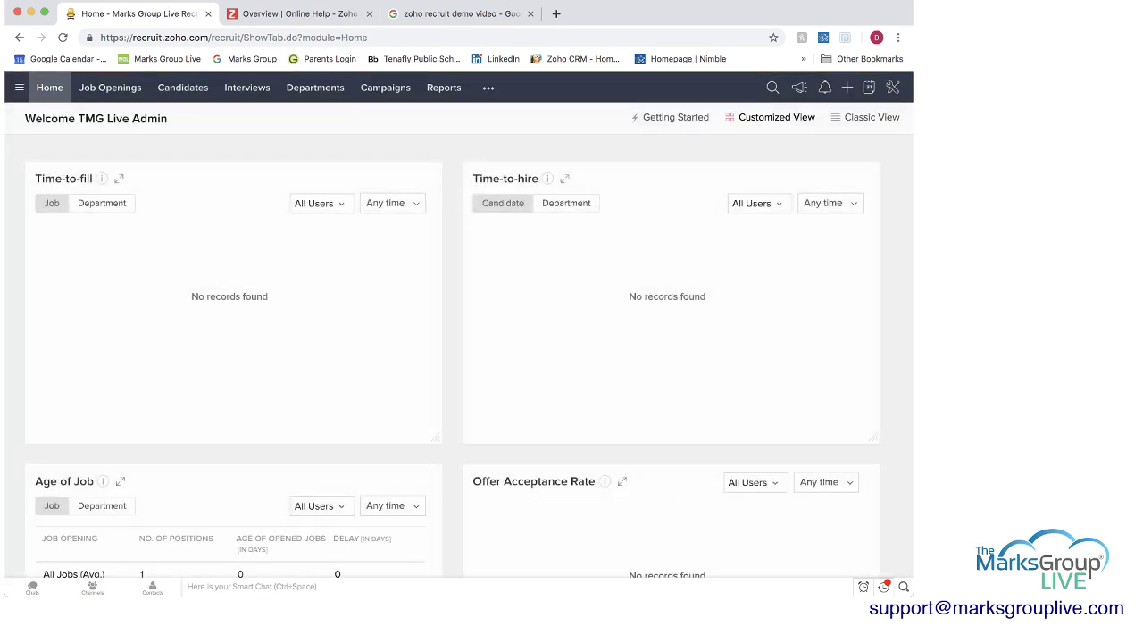
{"action": "left_click", "coordinate": [110, 87]}
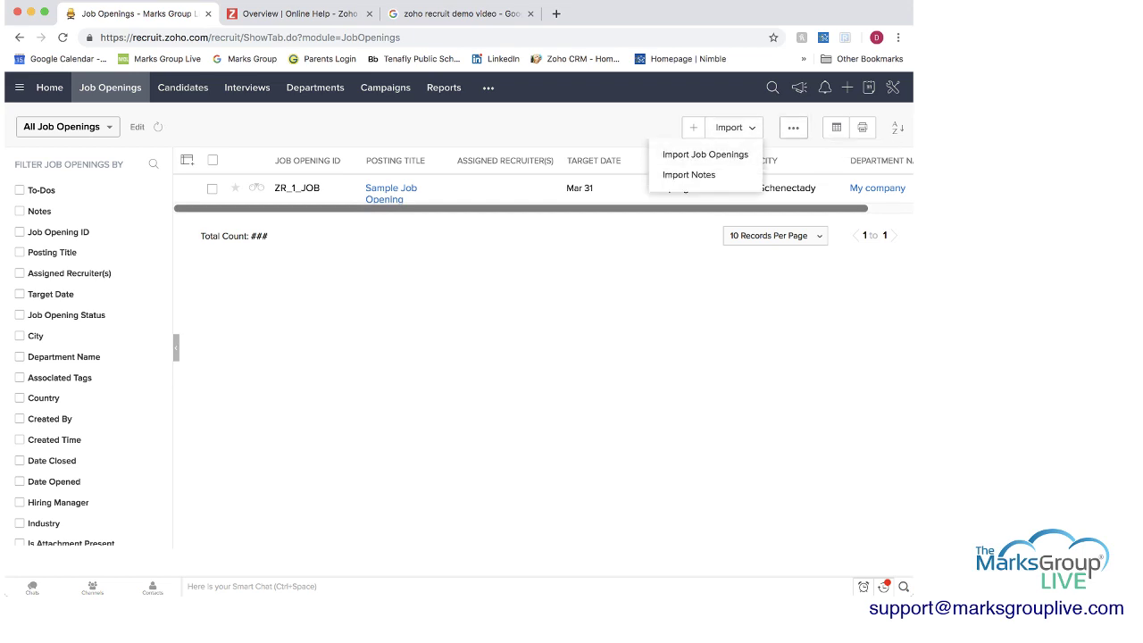
{"action": "left_click", "coordinate": [794, 128]}
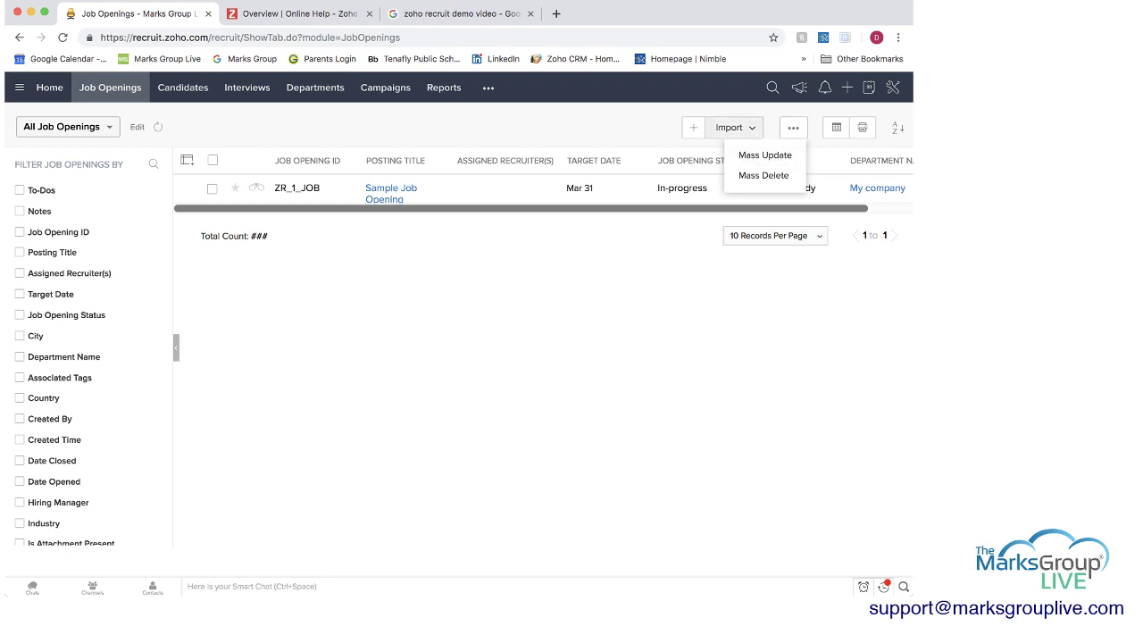
{"action": "key", "text": "Escape"}
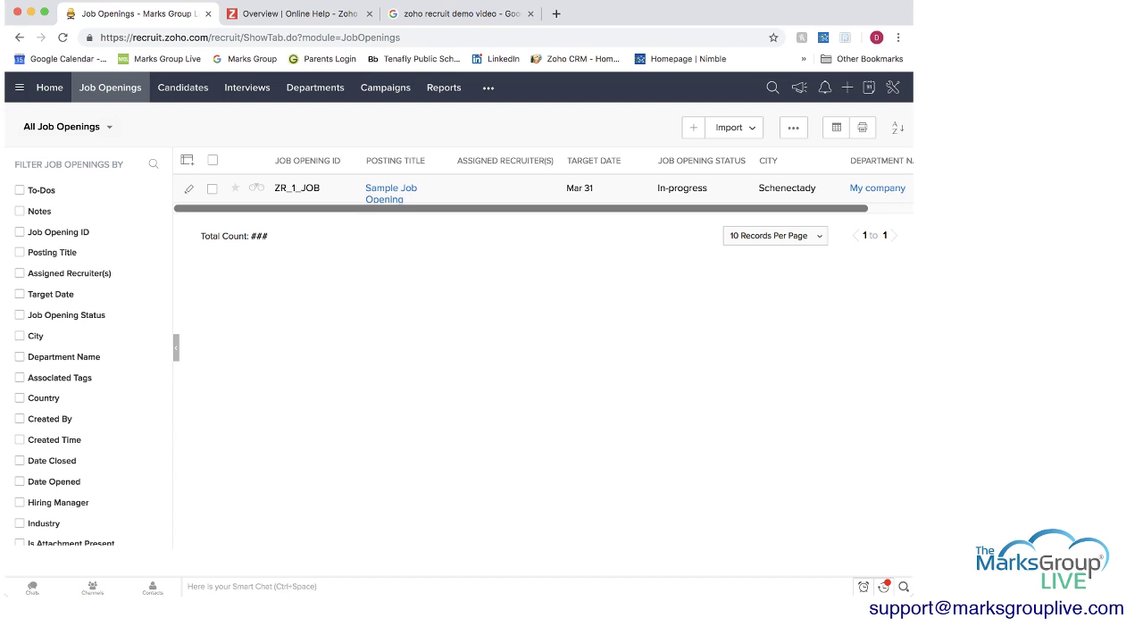
Open the Sample Job Opening record, show its full details and review the job information and description.
{"action": "left_click", "coordinate": [391, 188]}
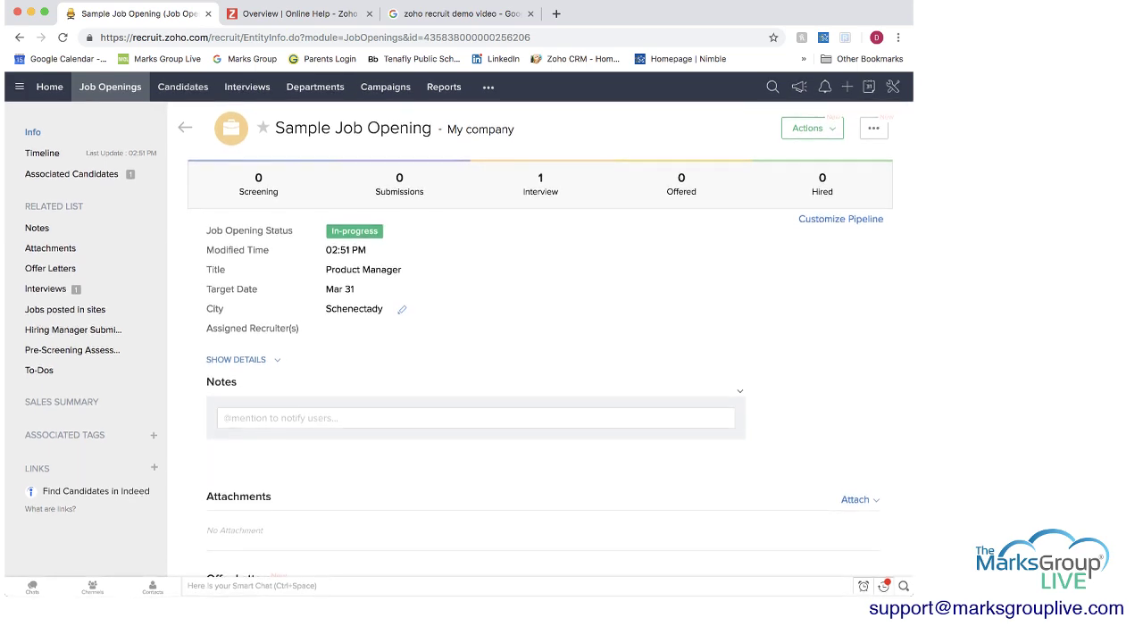
{"action": "left_click", "coordinate": [243, 360]}
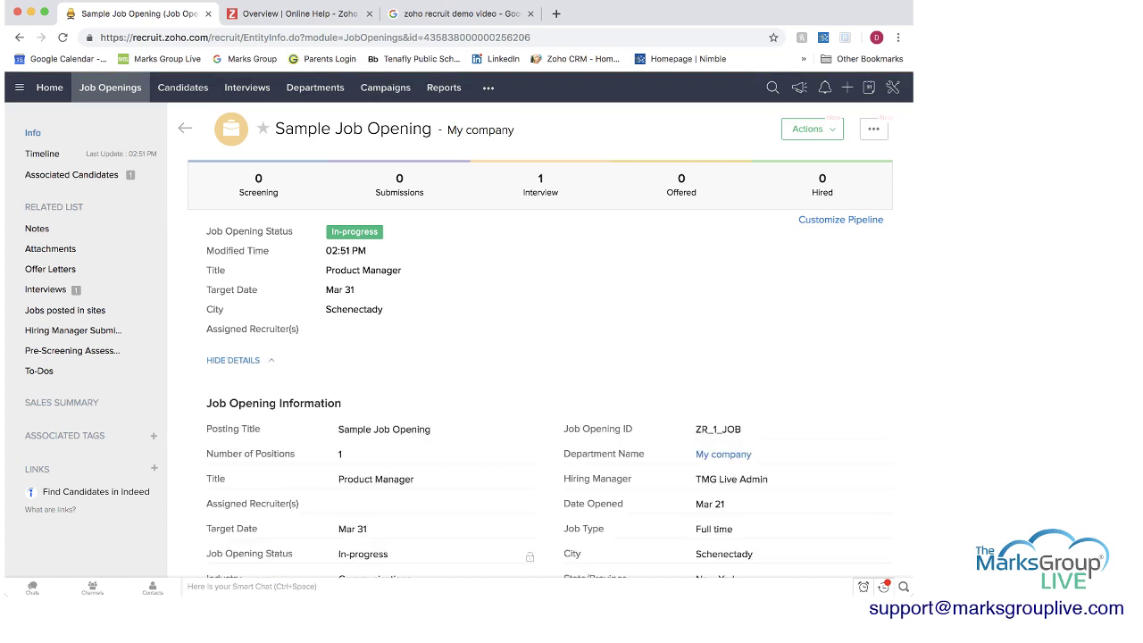
{"action": "scroll", "coordinate": [550, 366], "scroll_direction": "down", "scroll_amount": 3}
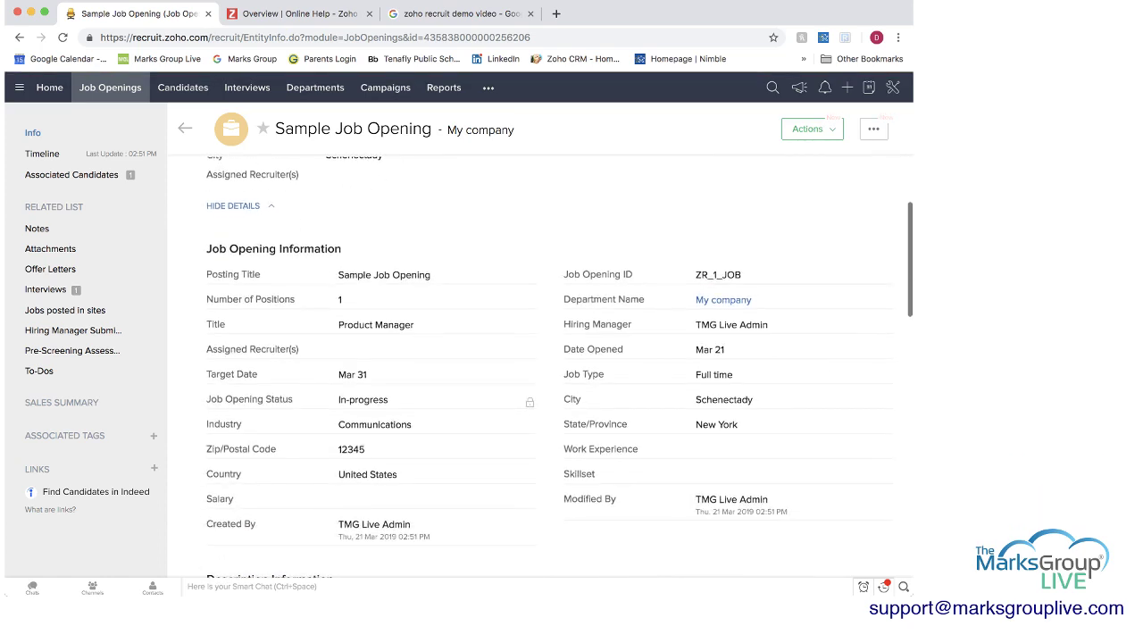
{"action": "scroll", "coordinate": [560, 367], "scroll_direction": "down", "scroll_amount": 2}
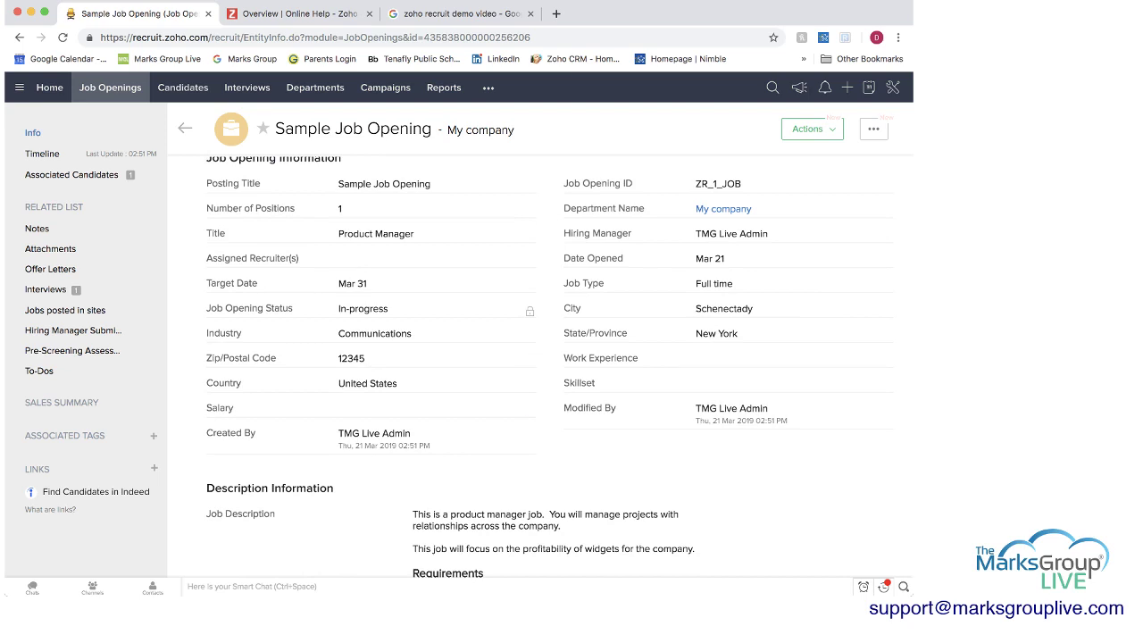
{"action": "scroll", "coordinate": [544, 367], "scroll_direction": "up", "scroll_amount": 1}
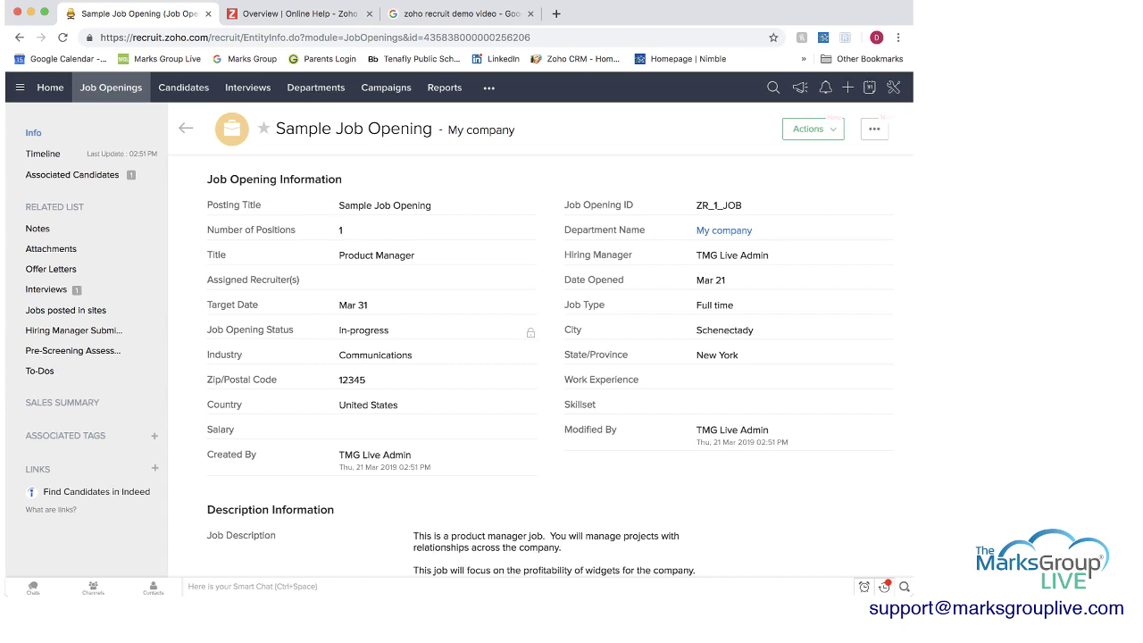
{"action": "scroll", "coordinate": [559, 368], "scroll_direction": "down", "scroll_amount": 5}
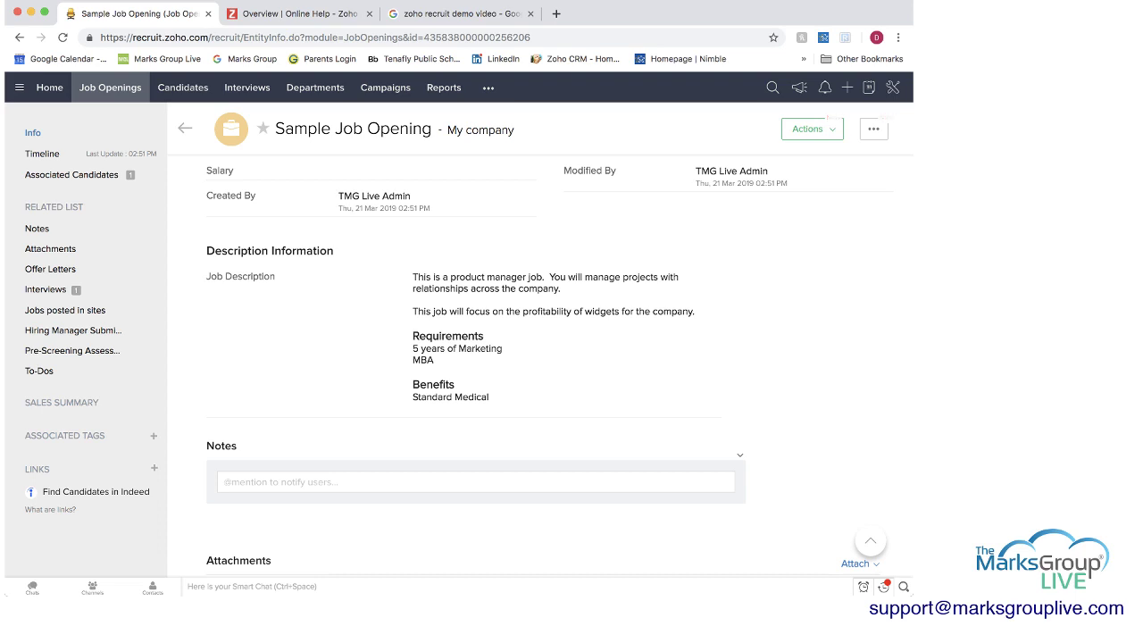
Review the job opening's related sections from Notes through To-Dos, and return to the top of the record.
{"action": "scroll", "coordinate": [538, 368], "scroll_direction": "down", "scroll_amount": 2}
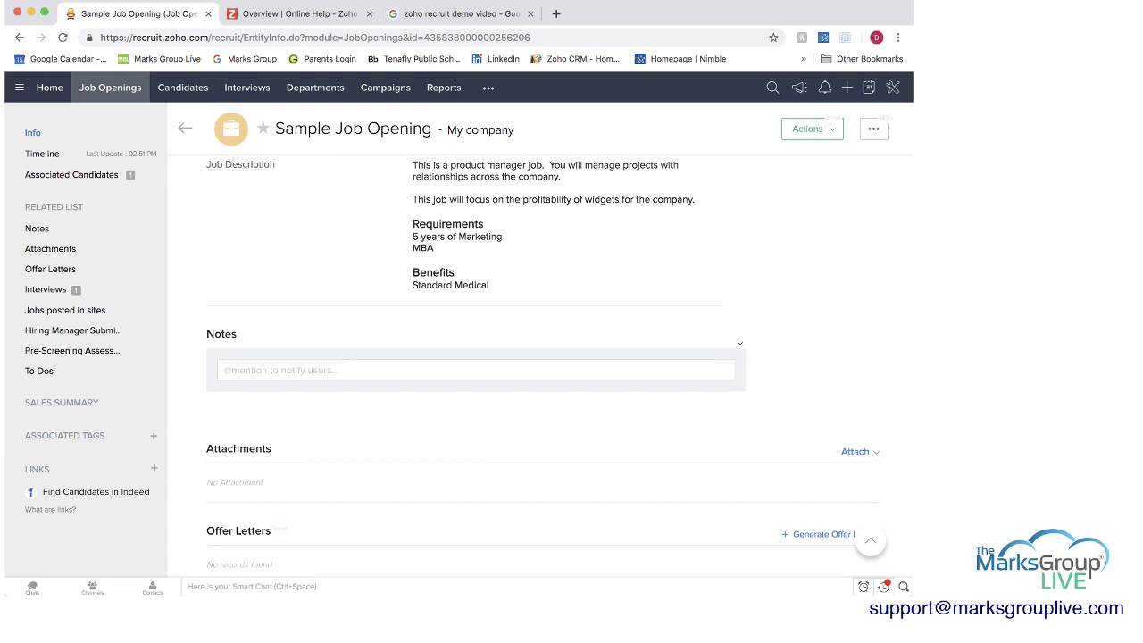
{"action": "scroll", "coordinate": [538, 362], "scroll_direction": "down", "scroll_amount": 3}
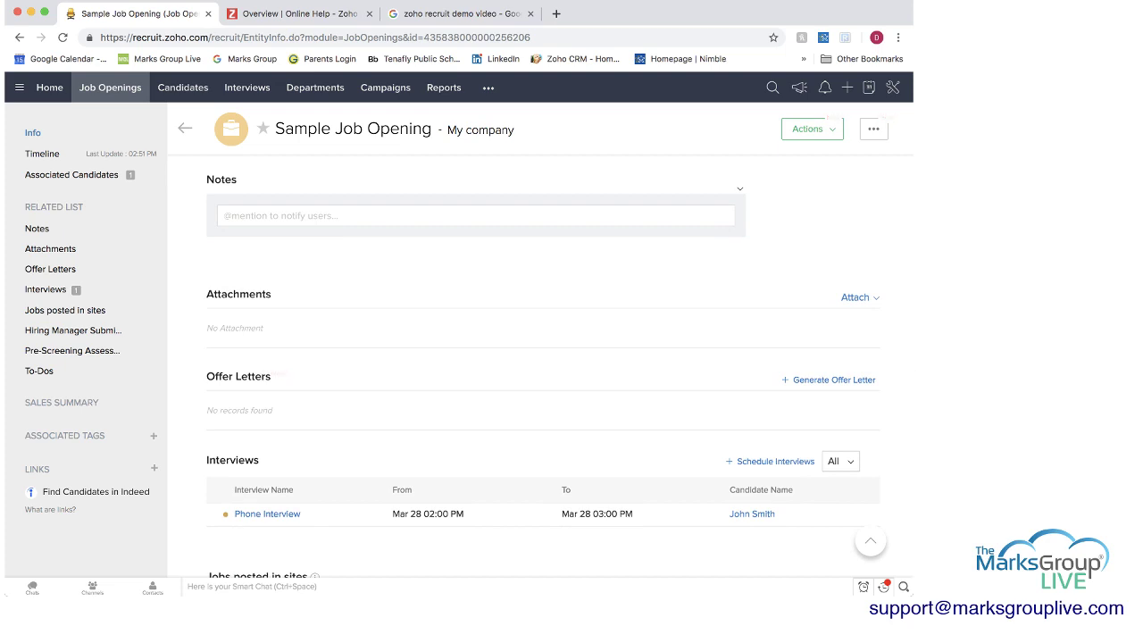
{"action": "scroll", "coordinate": [544, 358], "scroll_direction": "down", "scroll_amount": 3}
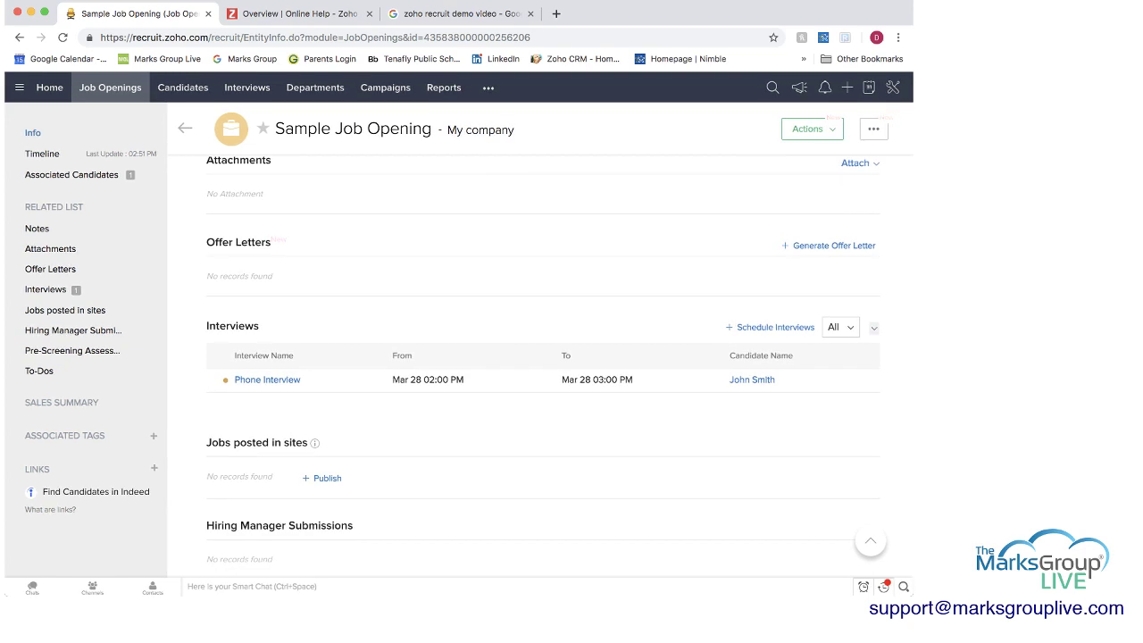
{"action": "scroll", "coordinate": [543, 357], "scroll_direction": "up", "scroll_amount": 1}
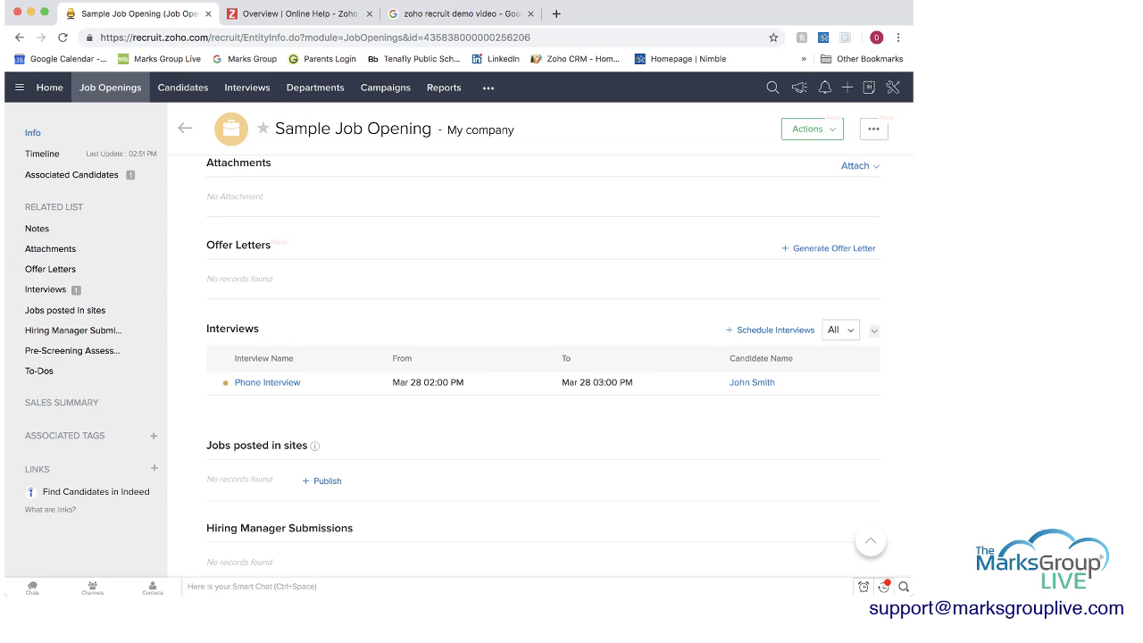
{"action": "scroll", "coordinate": [544, 357], "scroll_direction": "down", "scroll_amount": 5}
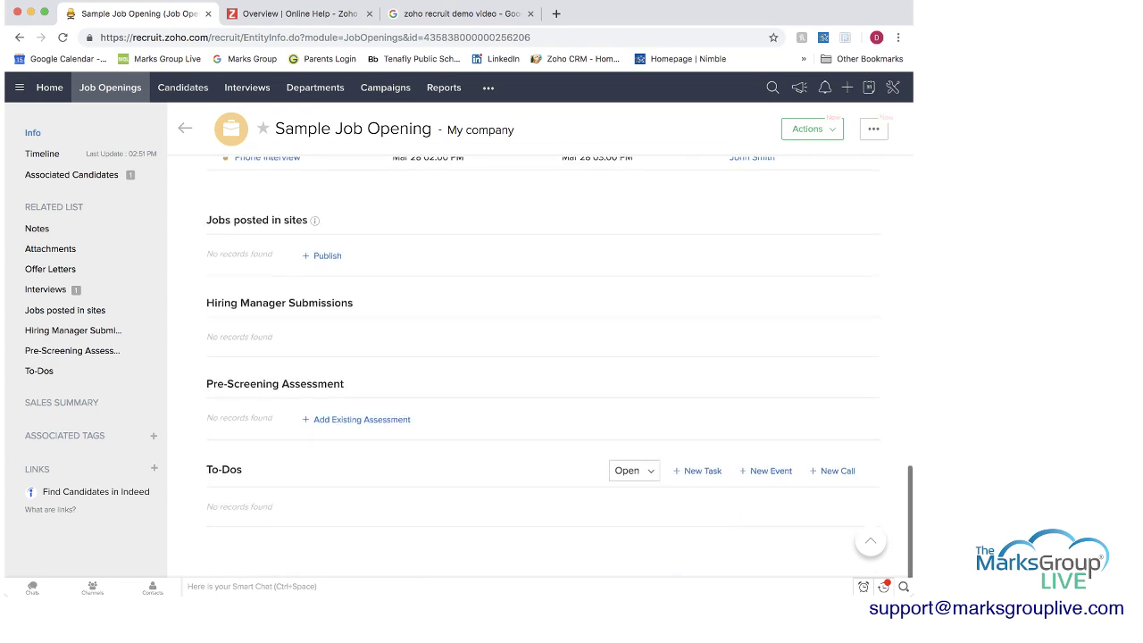
{"action": "scroll", "coordinate": [543, 357], "scroll_direction": "up", "scroll_amount": 15}
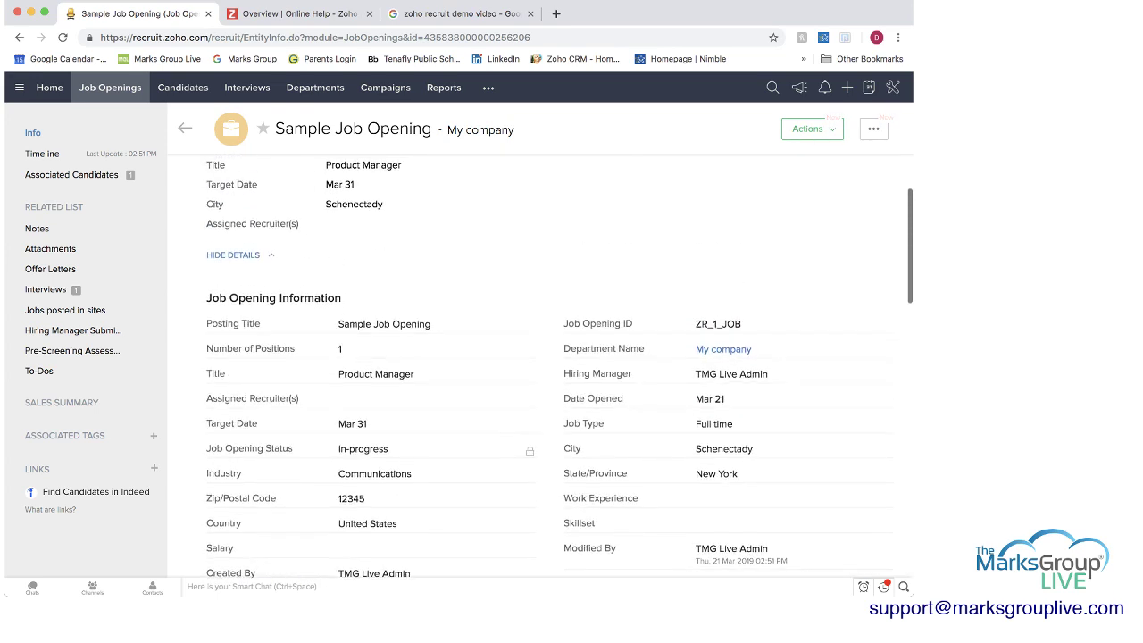
{"action": "scroll", "coordinate": [544, 358], "scroll_direction": "up", "scroll_amount": 3}
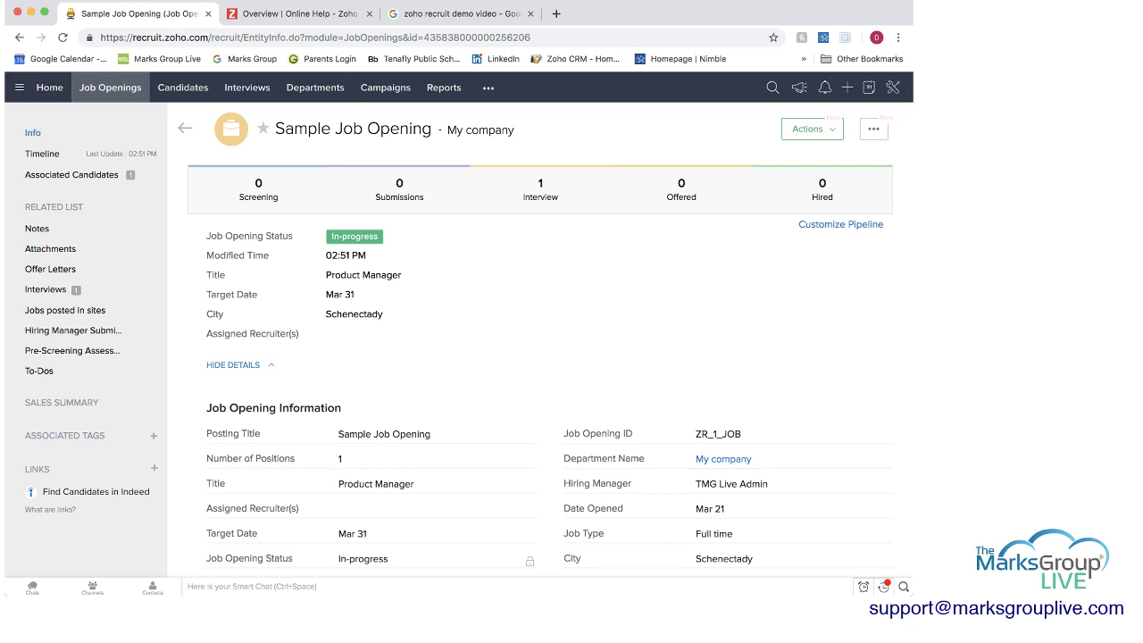
View the actions and additional options available for the Sample Job Opening record.
{"action": "left_click", "coordinate": [812, 129]}
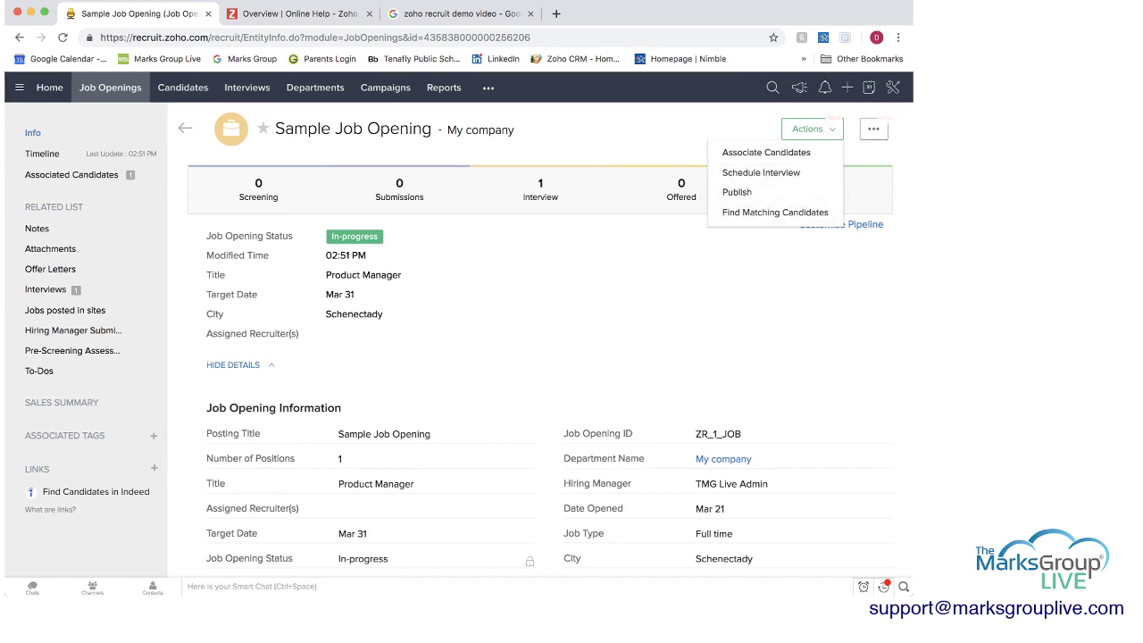
{"action": "left_click", "coordinate": [874, 129]}
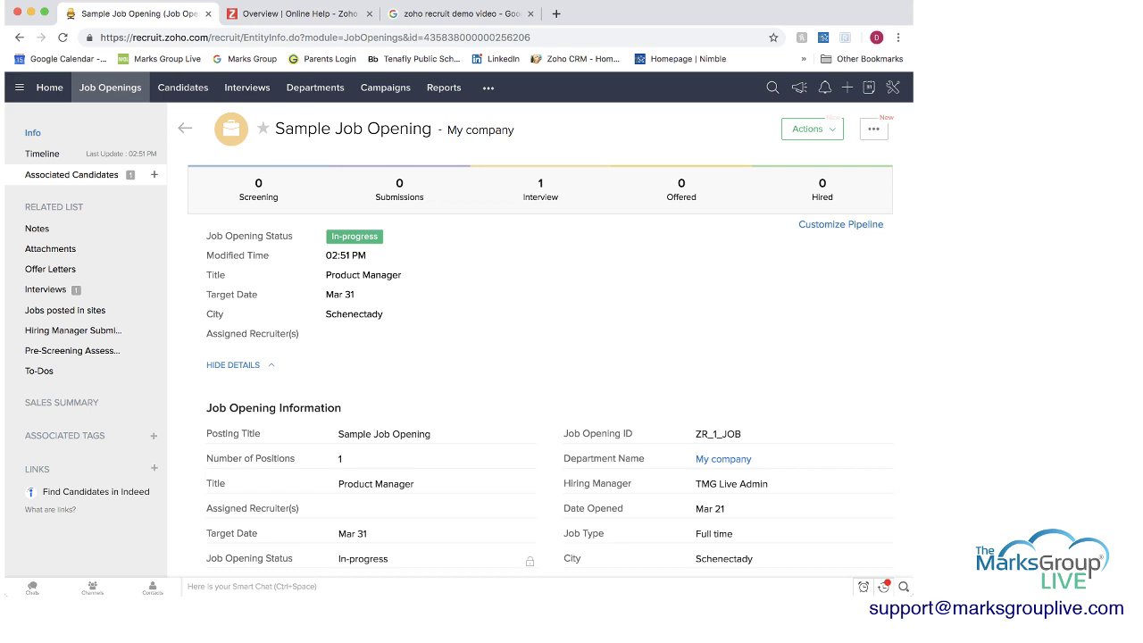
Open the candidate associated with Sample Job Opening and review the basic, address and professional details.
{"action": "left_click", "coordinate": [71, 174]}
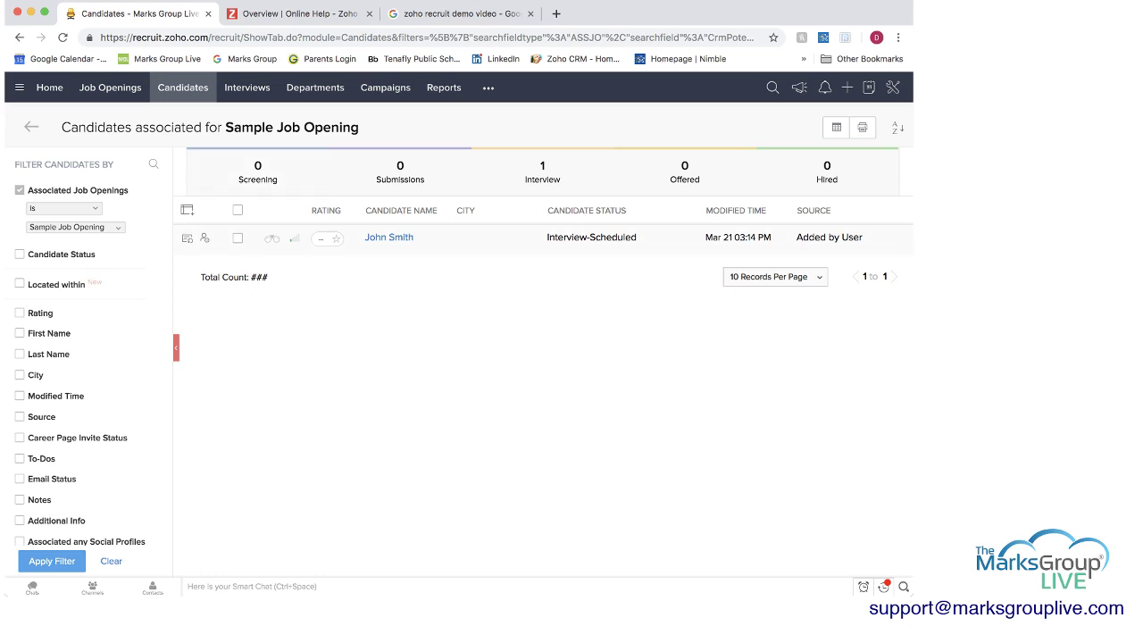
{"action": "left_click", "coordinate": [389, 237]}
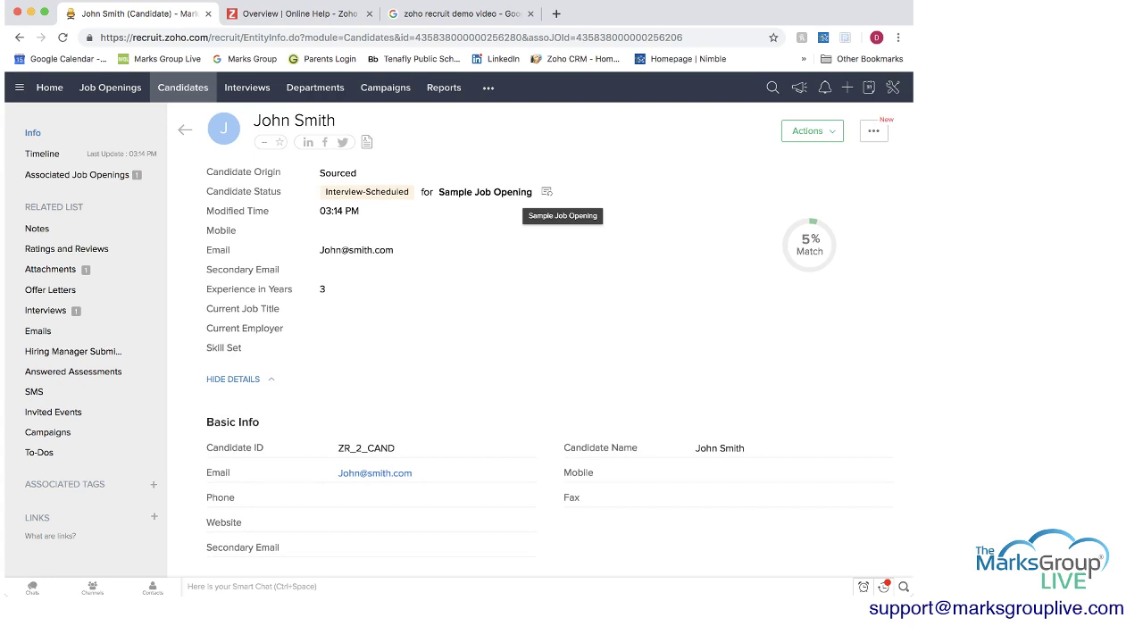
{"action": "scroll", "coordinate": [335, 271], "scroll_direction": "down", "scroll_amount": 3}
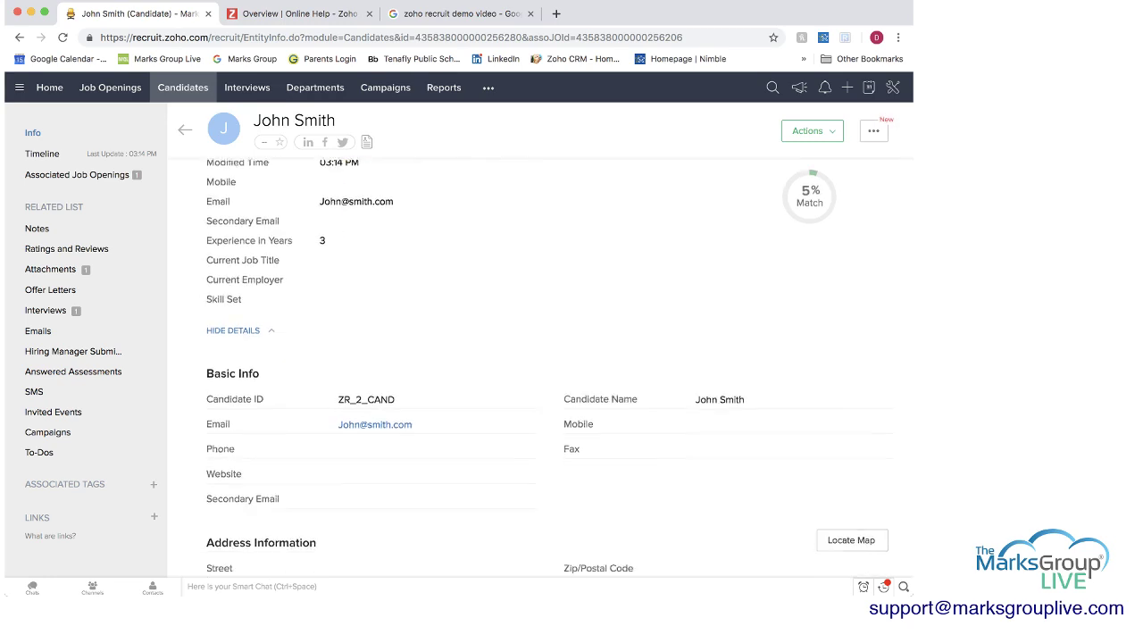
{"action": "scroll", "coordinate": [527, 268], "scroll_direction": "down", "scroll_amount": 5}
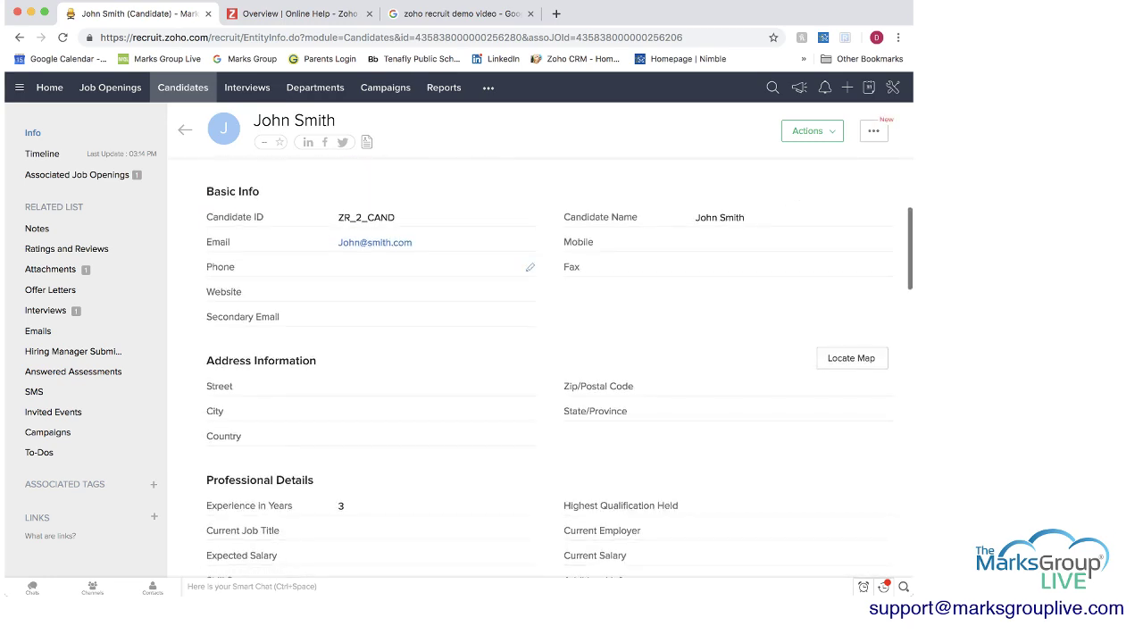
{"action": "scroll", "coordinate": [527, 334], "scroll_direction": "down", "scroll_amount": 4}
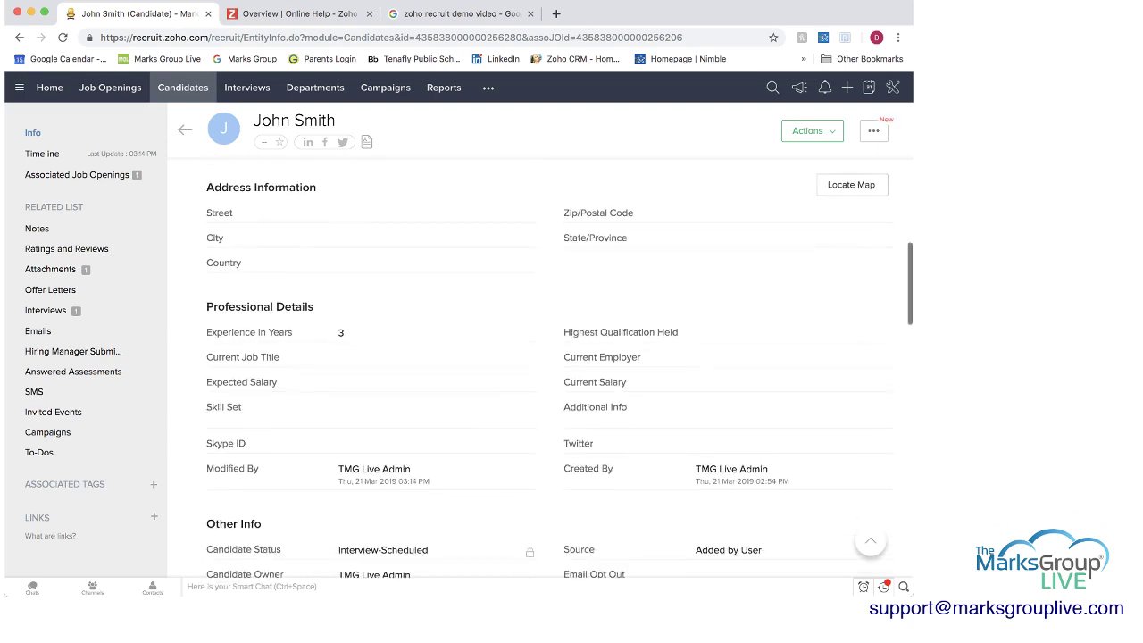
{"action": "scroll", "coordinate": [527, 322], "scroll_direction": "down", "scroll_amount": 4}
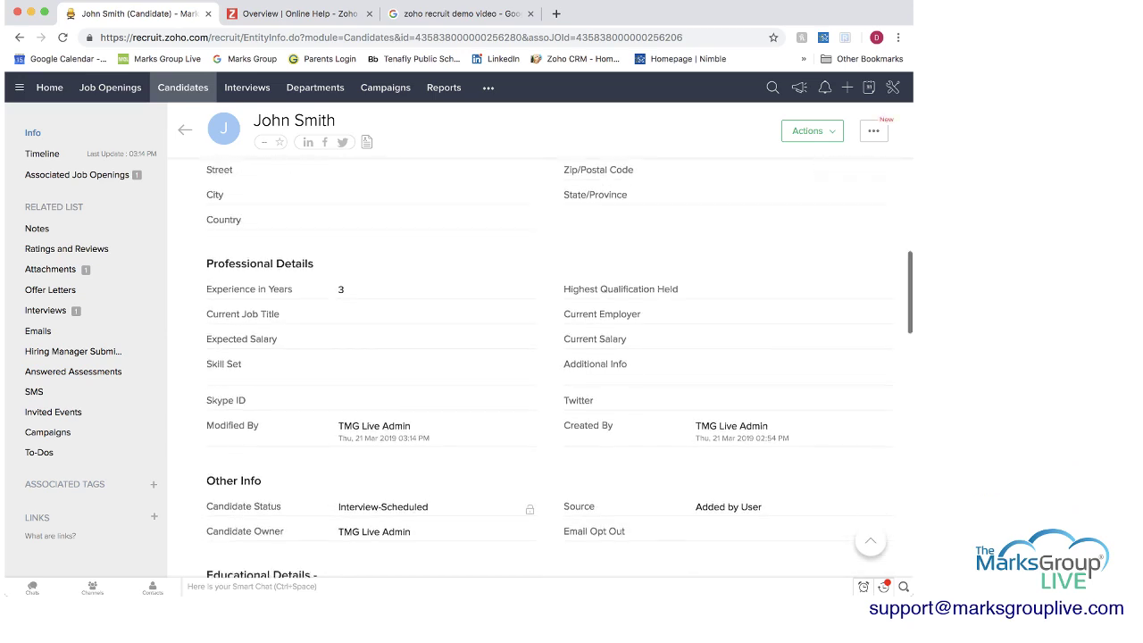
Review the candidate's Notes, Ratings and Reviews, Attachments, Offer Letters, Interviews and Emails sections, and return to the top of the record.
{"action": "scroll", "coordinate": [559, 369], "scroll_direction": "down", "scroll_amount": 8}
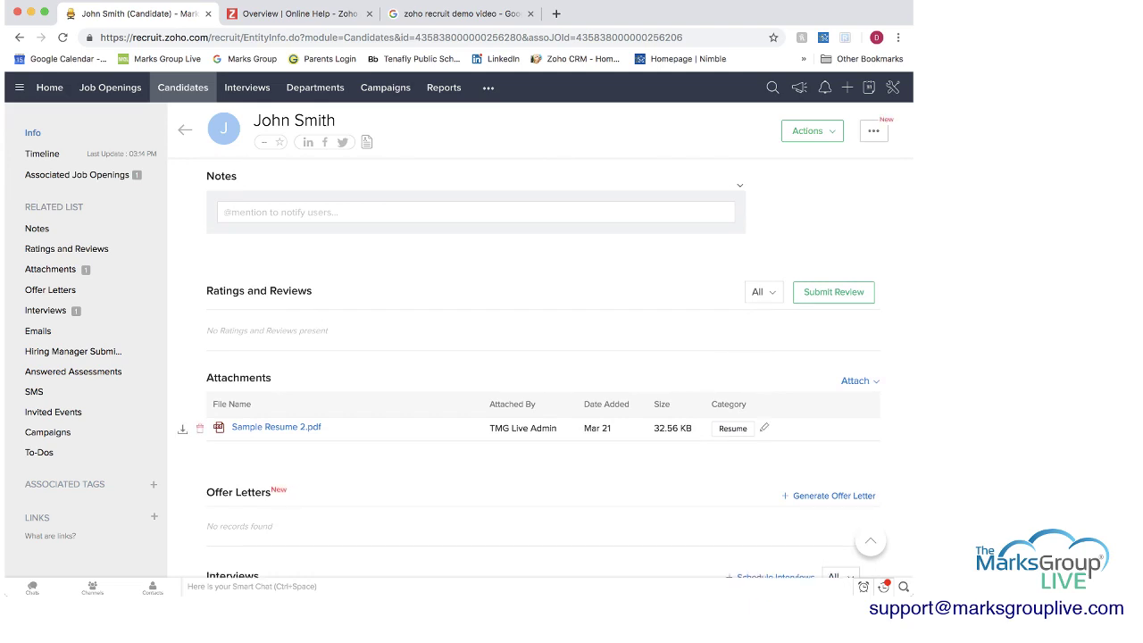
{"action": "scroll", "coordinate": [529, 368], "scroll_direction": "down", "scroll_amount": 2}
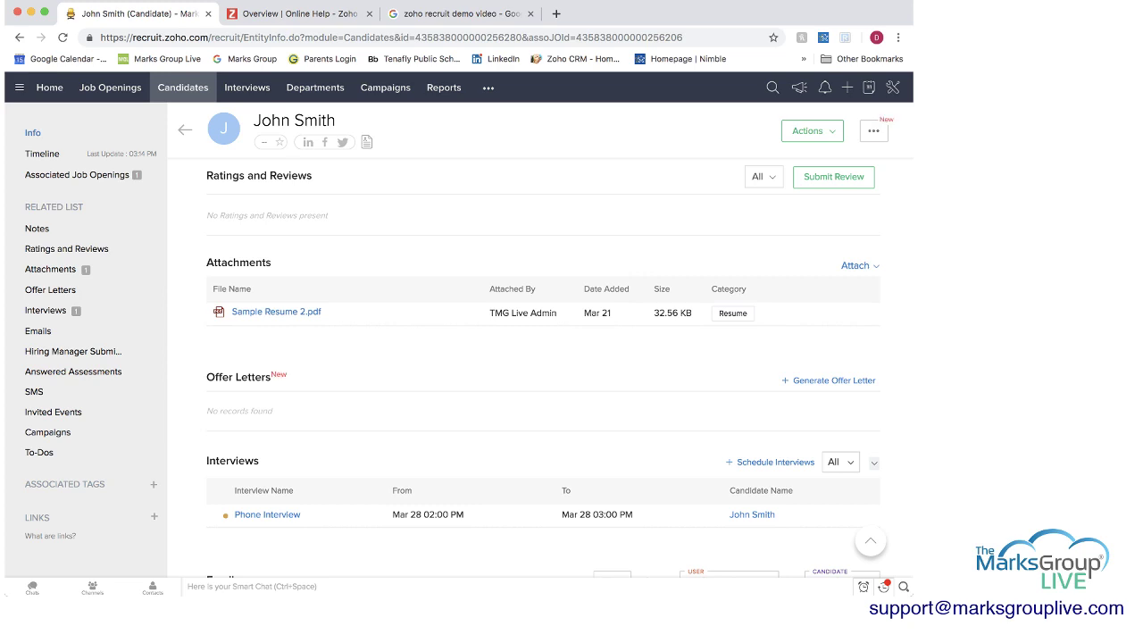
{"action": "scroll", "coordinate": [546, 360], "scroll_direction": "down", "scroll_amount": 3}
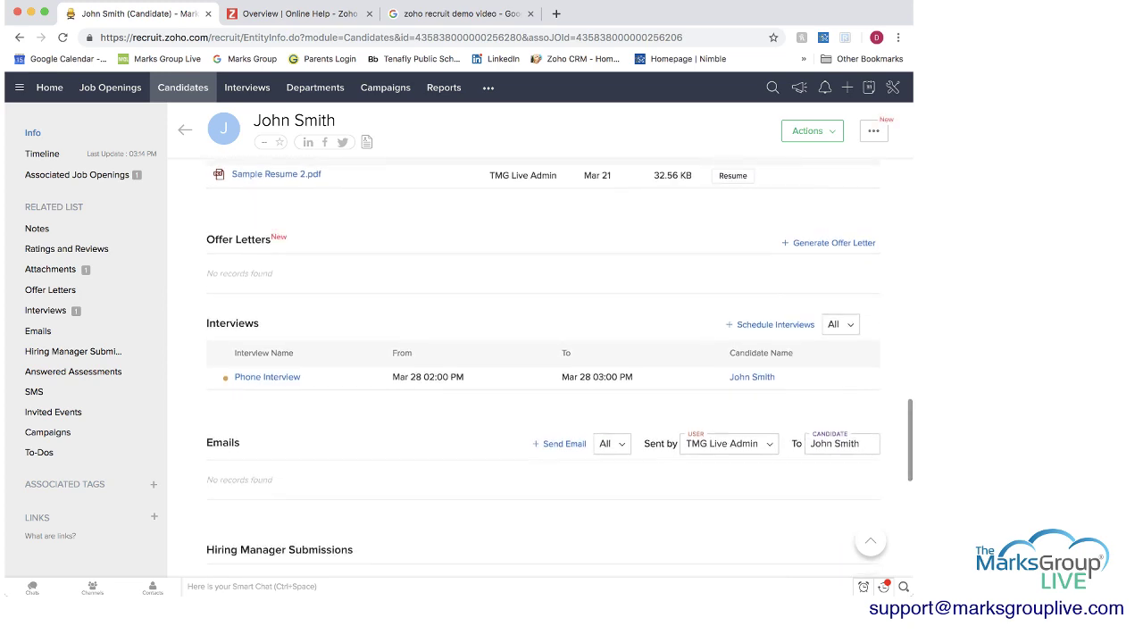
{"action": "scroll", "coordinate": [546, 375], "scroll_direction": "up", "scroll_amount": 3}
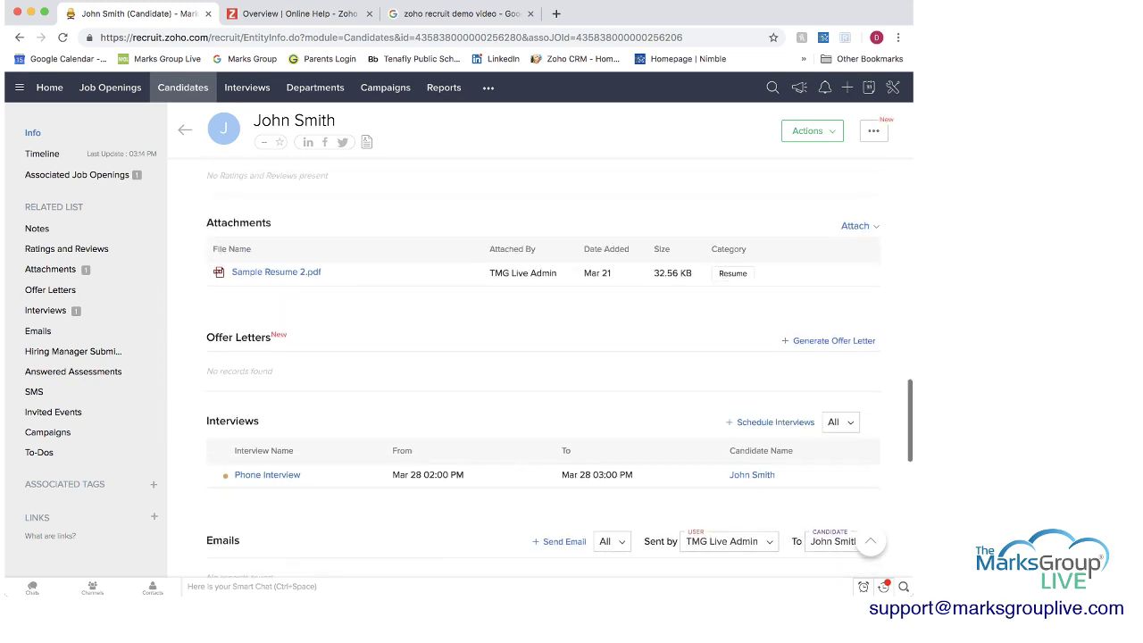
{"action": "scroll", "coordinate": [527, 497], "scroll_direction": "up", "scroll_amount": 15}
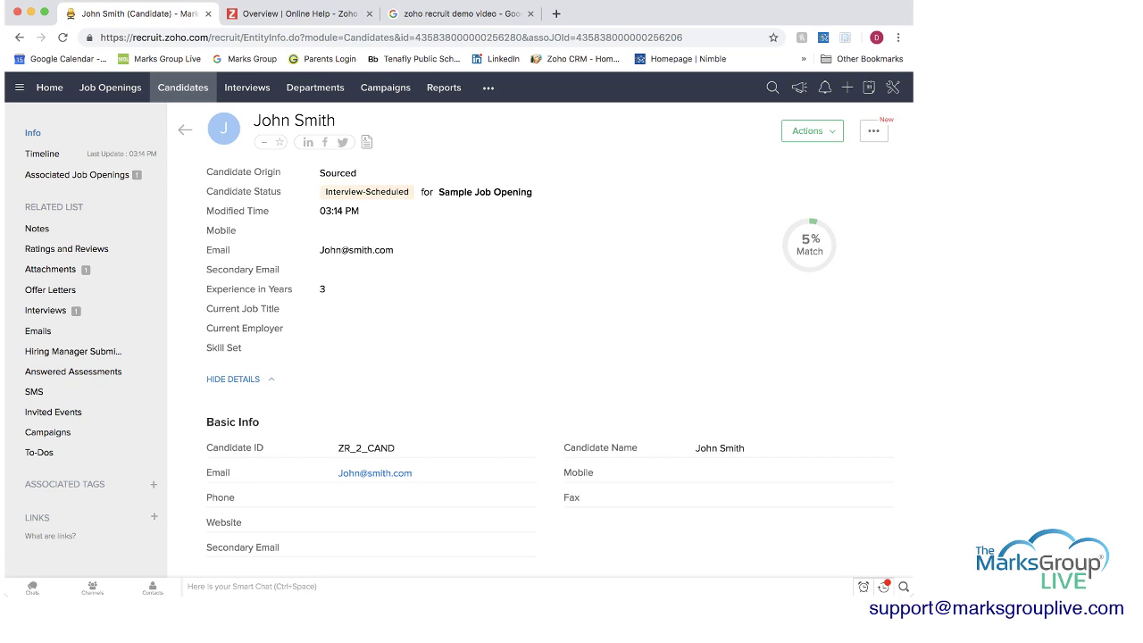
View the job openings associated with the candidate, and return to the All Job Openings list.
{"action": "left_click", "coordinate": [77, 175]}
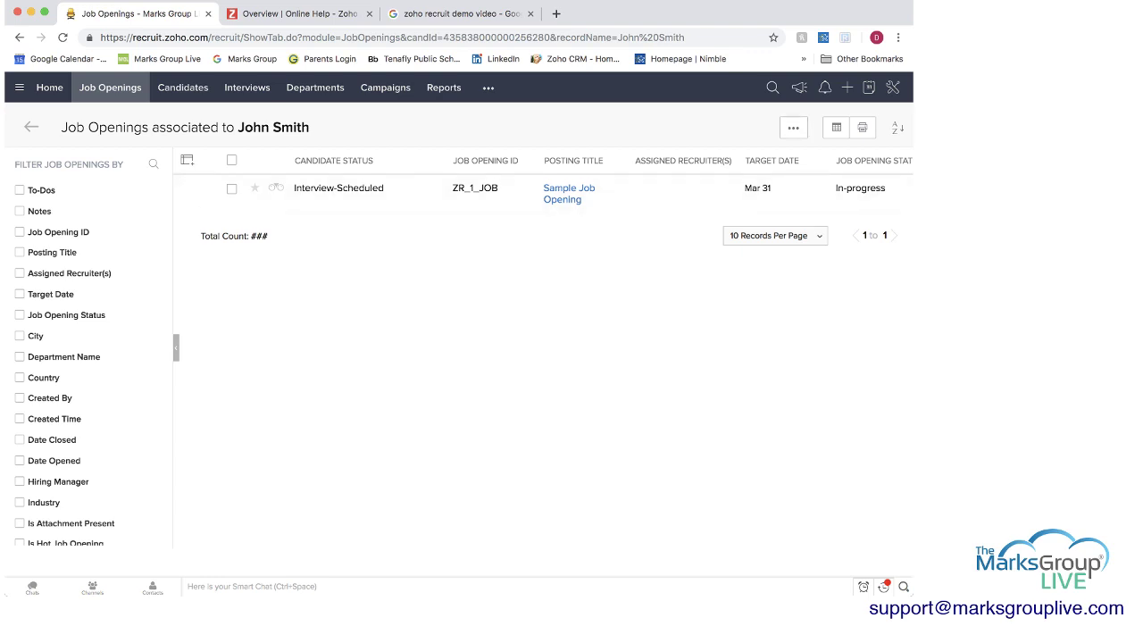
{"action": "left_click", "coordinate": [31, 127]}
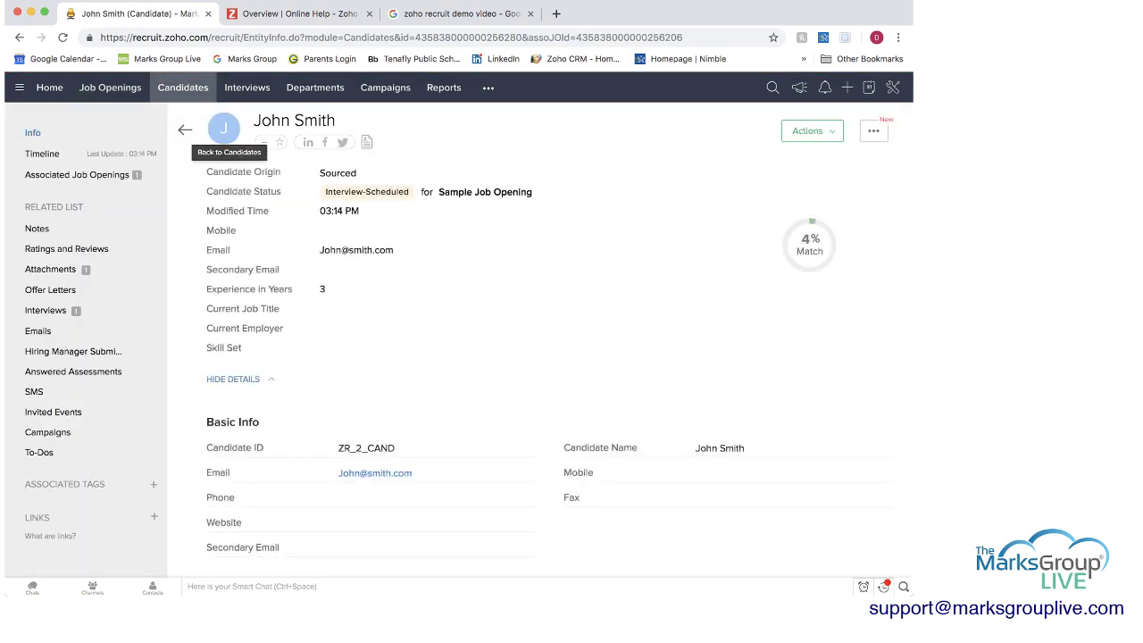
{"action": "left_click", "coordinate": [185, 129]}
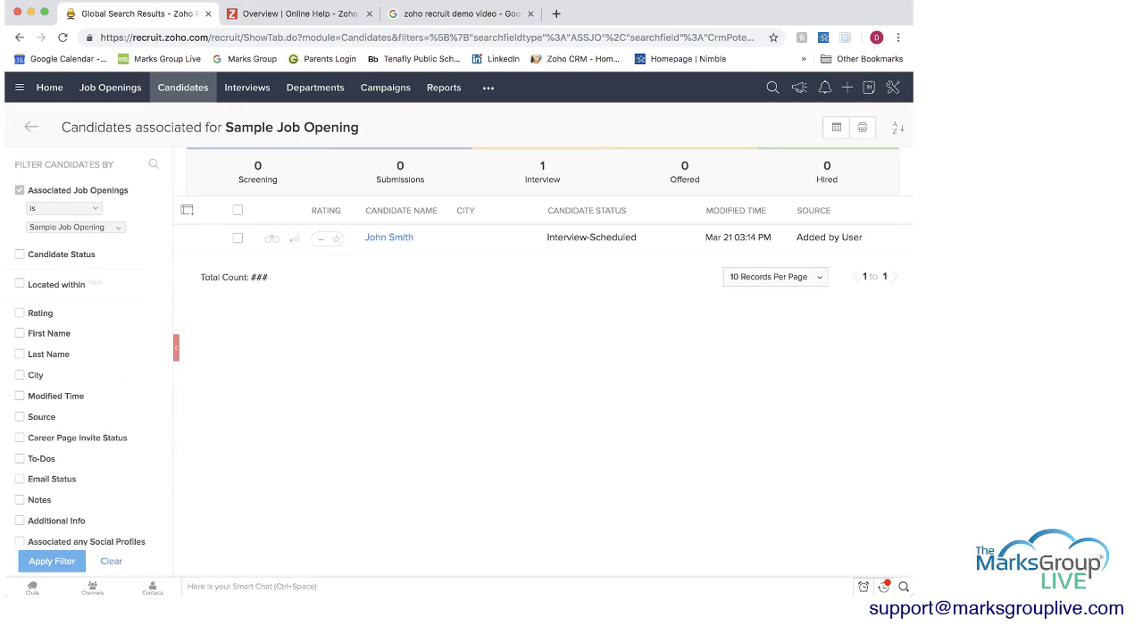
{"action": "left_click", "coordinate": [31, 127]}
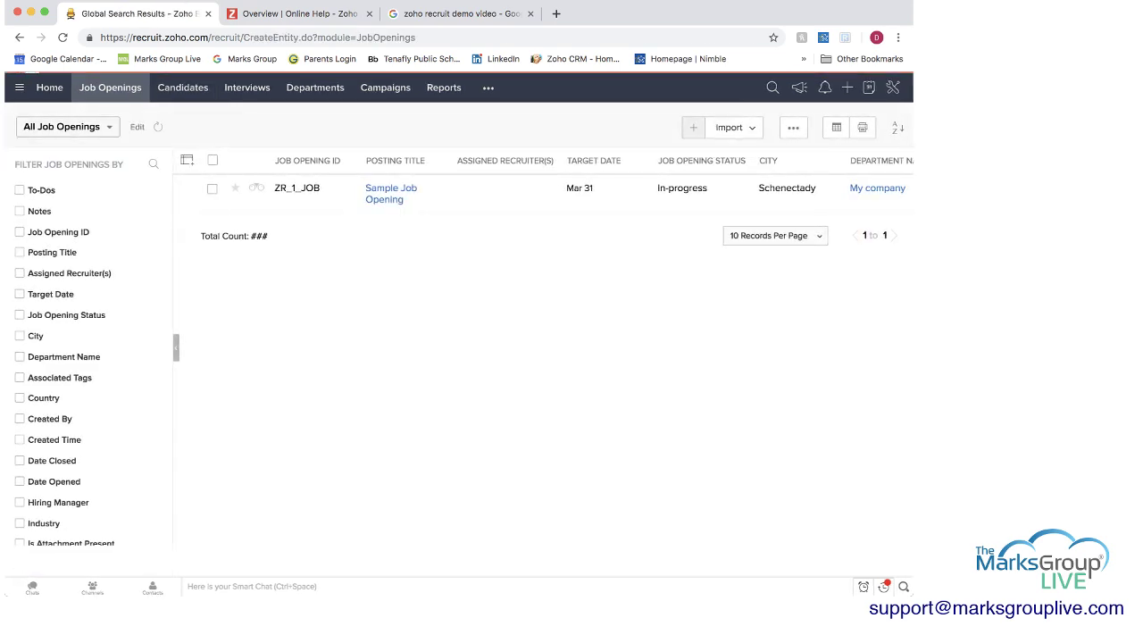
Open a blank job opening form and review its job information fields and the Job Description, Requirements and Benefits areas.
{"action": "left_click", "coordinate": [693, 127]}
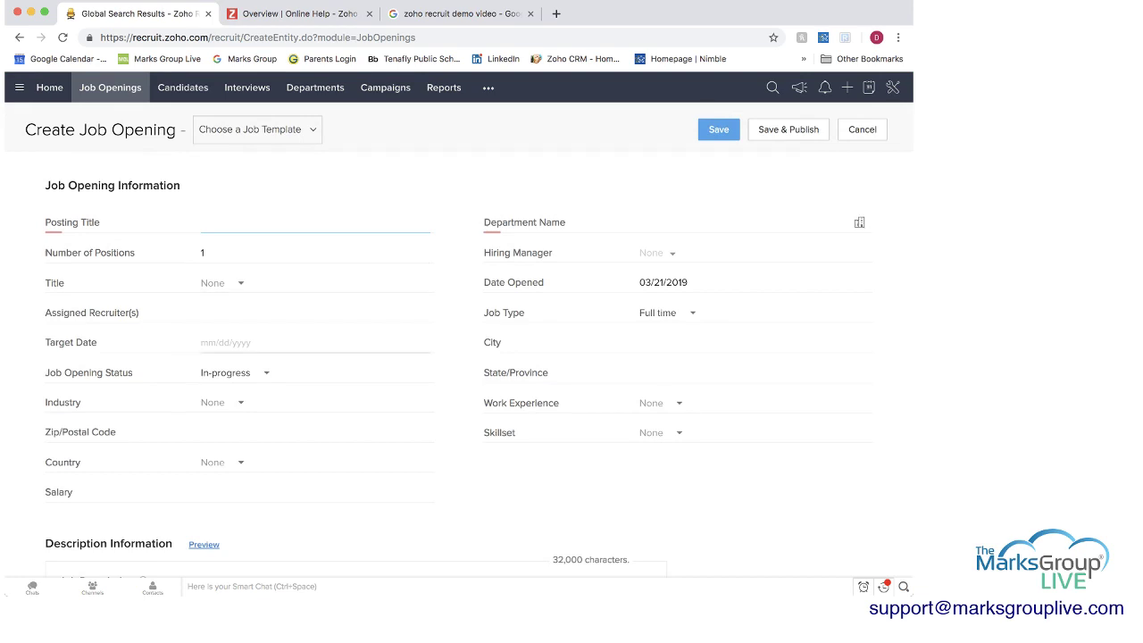
{"action": "scroll", "coordinate": [458, 322], "scroll_direction": "down", "scroll_amount": 3}
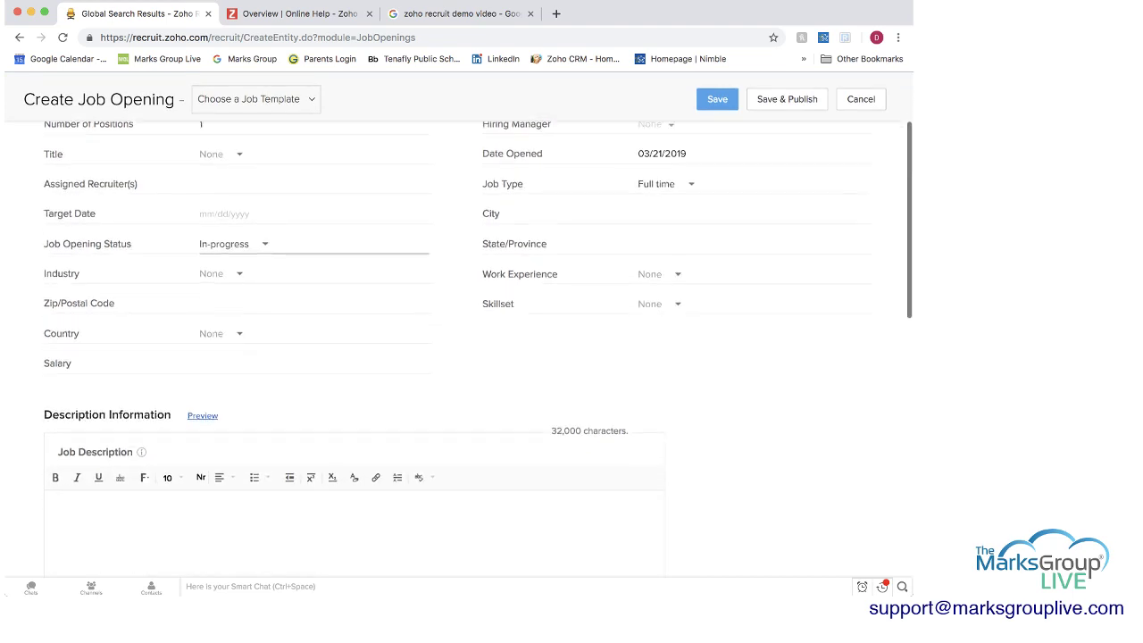
{"action": "scroll", "coordinate": [458, 348], "scroll_direction": "down", "scroll_amount": 5}
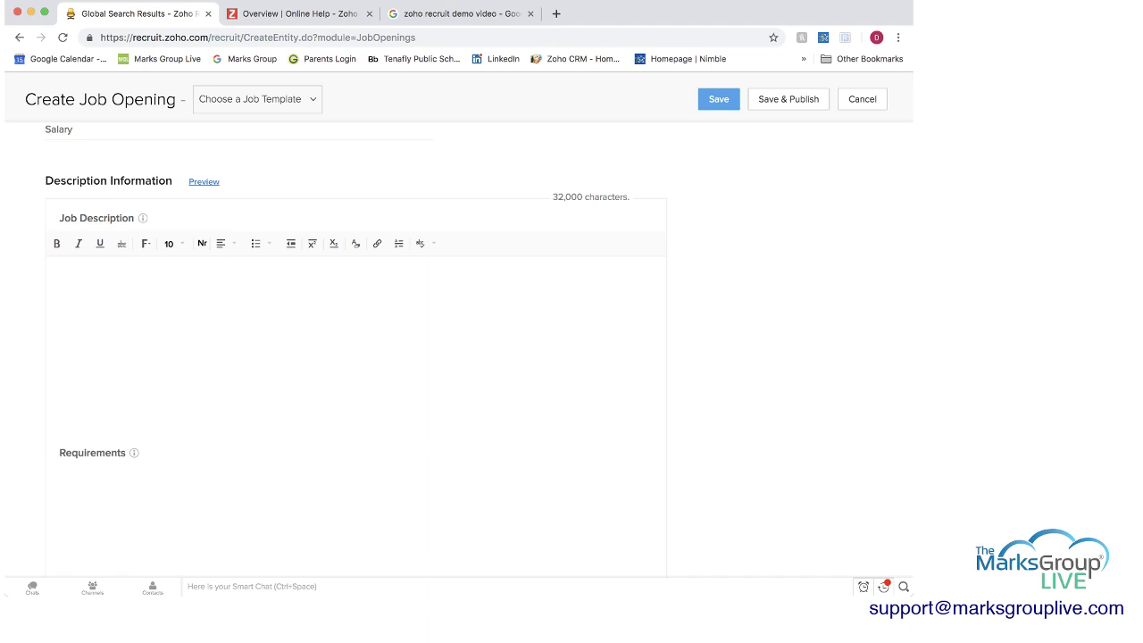
{"action": "scroll", "coordinate": [458, 349], "scroll_direction": "down", "scroll_amount": 2}
{"action": "scroll", "coordinate": [458, 349], "scroll_direction": "up", "scroll_amount": 1}
{"action": "scroll", "coordinate": [458, 349], "scroll_direction": "down", "scroll_amount": 1}
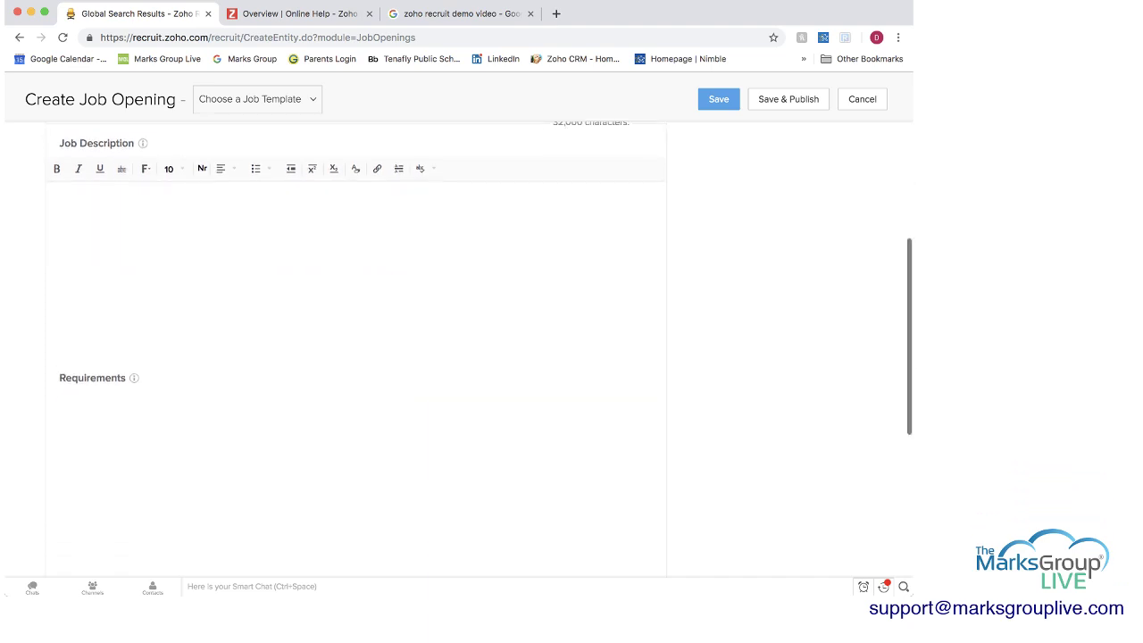
{"action": "scroll", "coordinate": [358, 348], "scroll_direction": "down", "scroll_amount": 1}
{"action": "scroll", "coordinate": [358, 348], "scroll_direction": "down", "scroll_amount": 2}
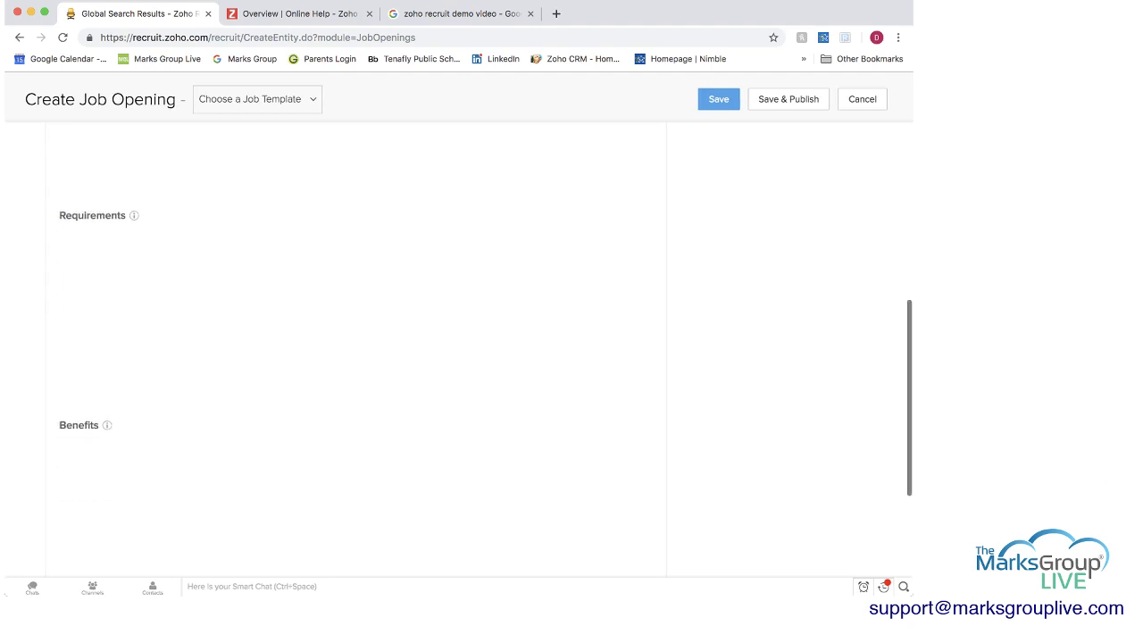
{"action": "scroll", "coordinate": [357, 349], "scroll_direction": "down", "scroll_amount": 1}
{"action": "mouse_move", "coordinate": [107, 378]}
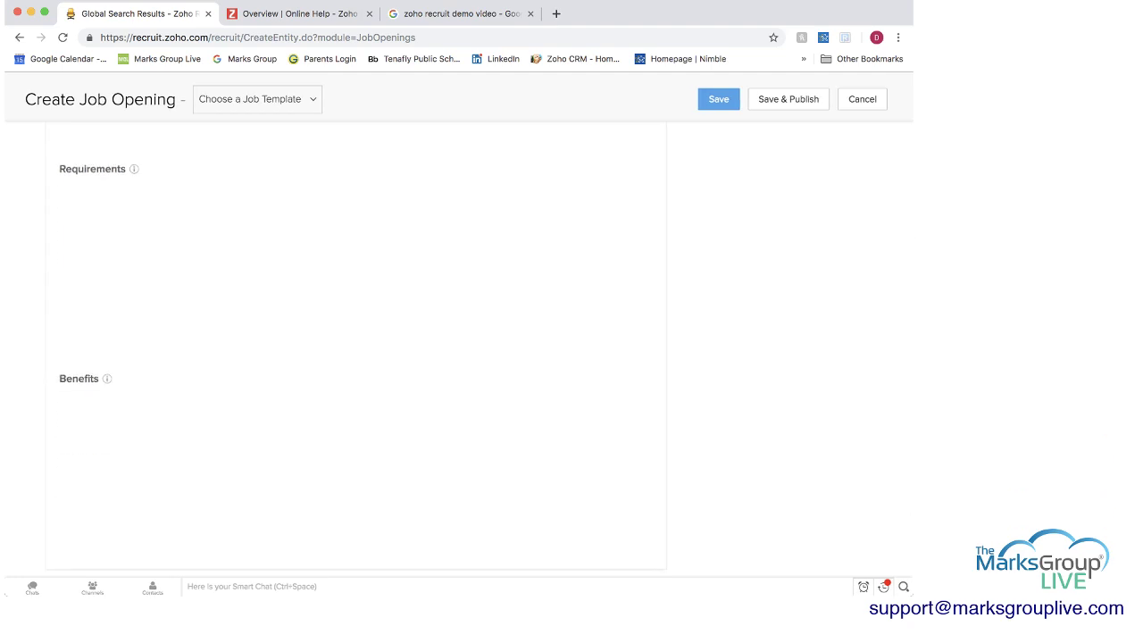
View the form's Attachment Information section and the file source options for Others without attaching anything.
{"action": "scroll", "coordinate": [357, 358], "scroll_direction": "down", "scroll_amount": 5}
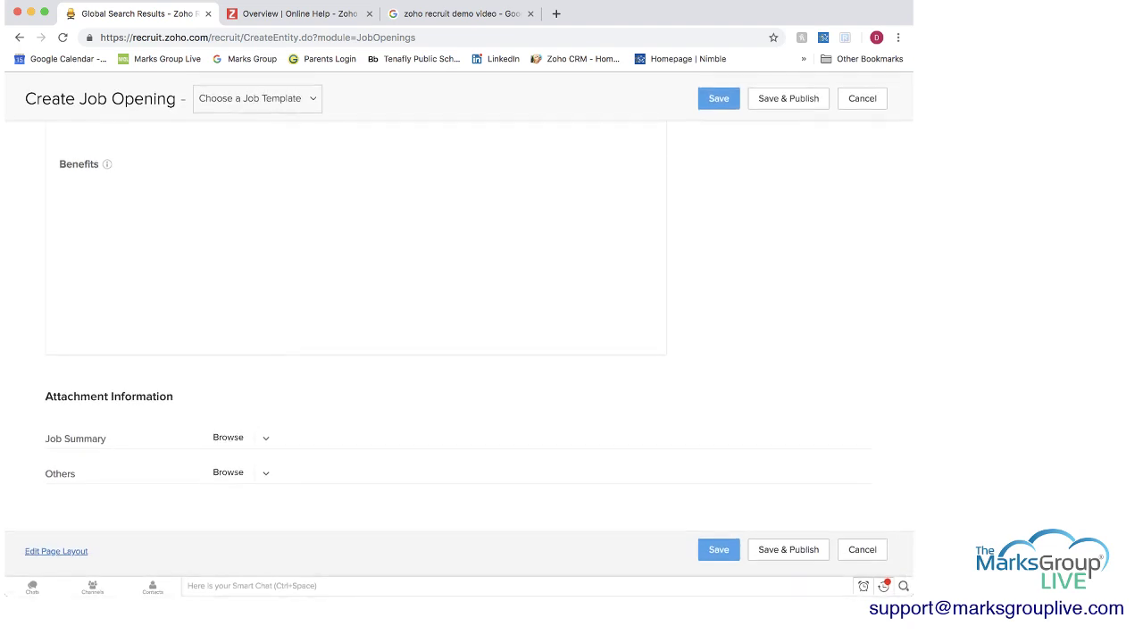
{"action": "left_click", "coordinate": [265, 473]}
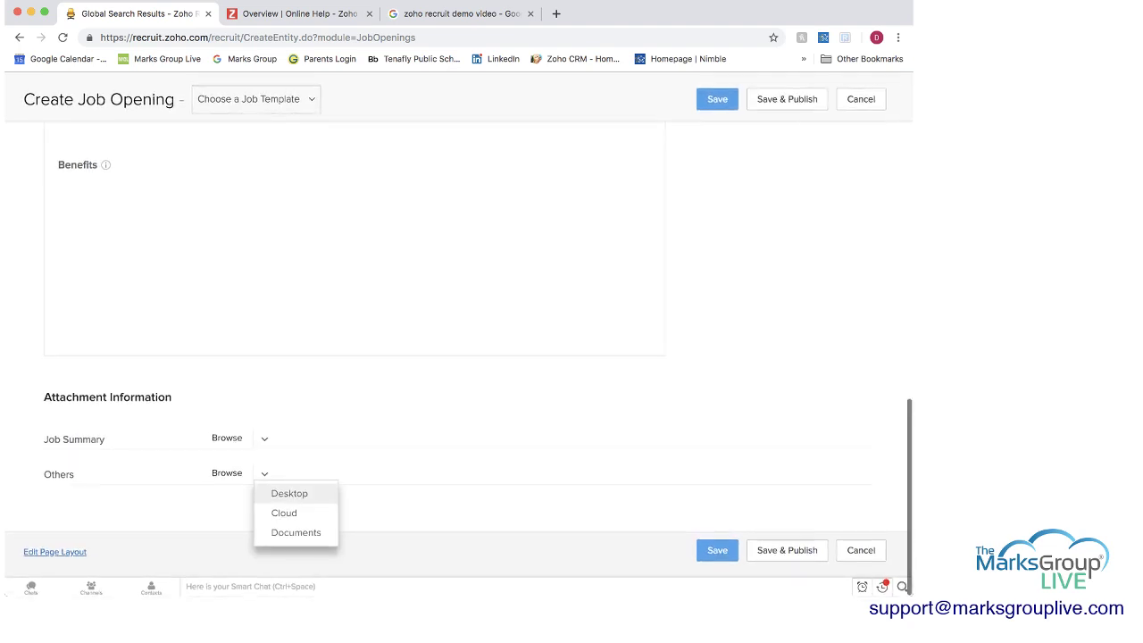
{"action": "key", "text": "Escape"}
{"action": "scroll", "coordinate": [457, 336], "scroll_direction": "up", "scroll_amount": 10}
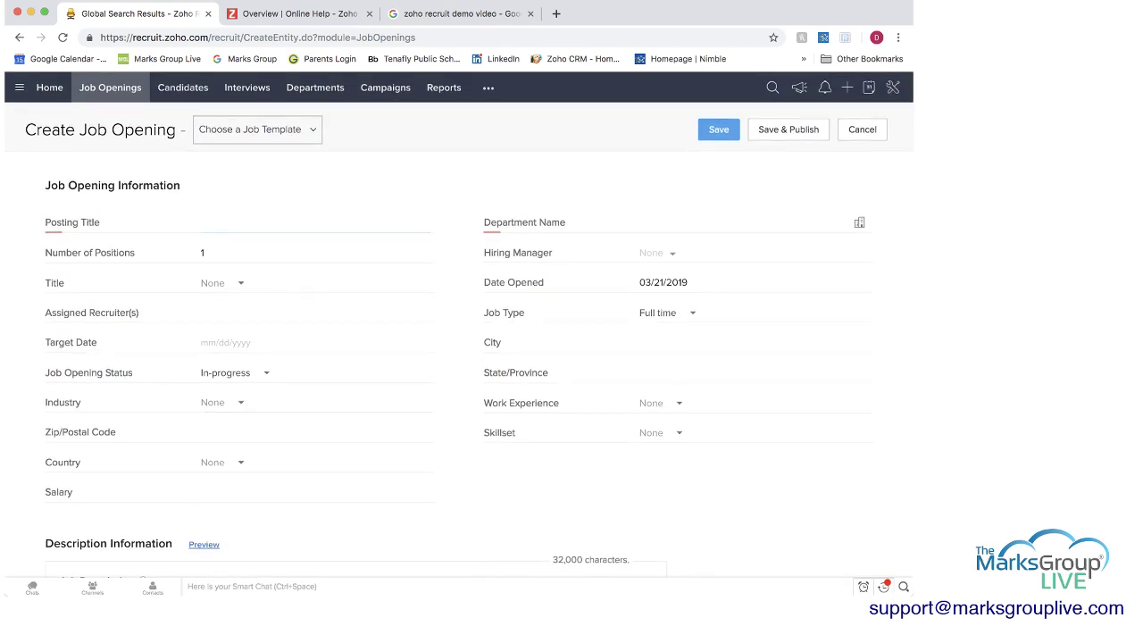
Apply the public Sales Executive job template to the new job opening and review its prefilled description, requirements and benefits areas.
{"action": "left_click", "coordinate": [257, 130]}
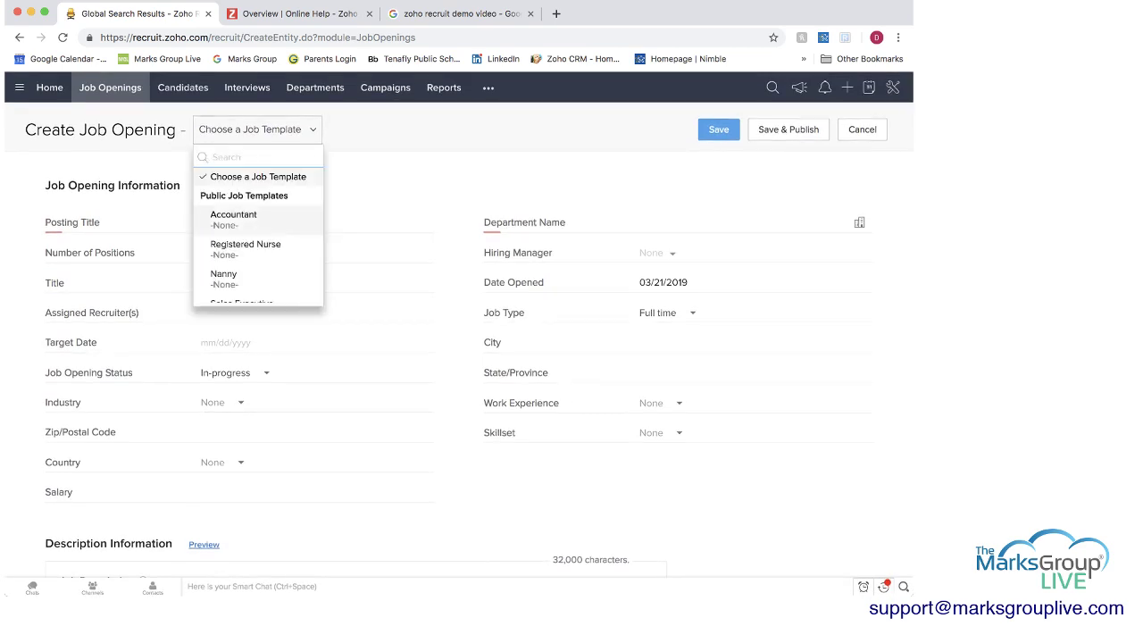
{"action": "scroll", "coordinate": [259, 241], "scroll_direction": "down", "scroll_amount": 2}
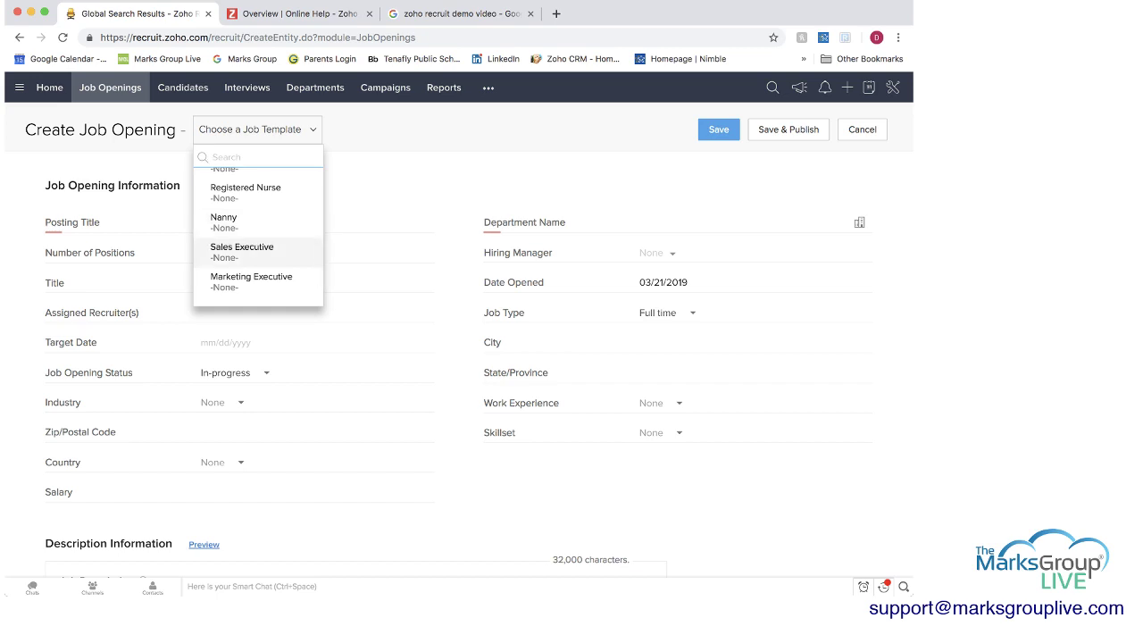
{"action": "left_click", "coordinate": [242, 251]}
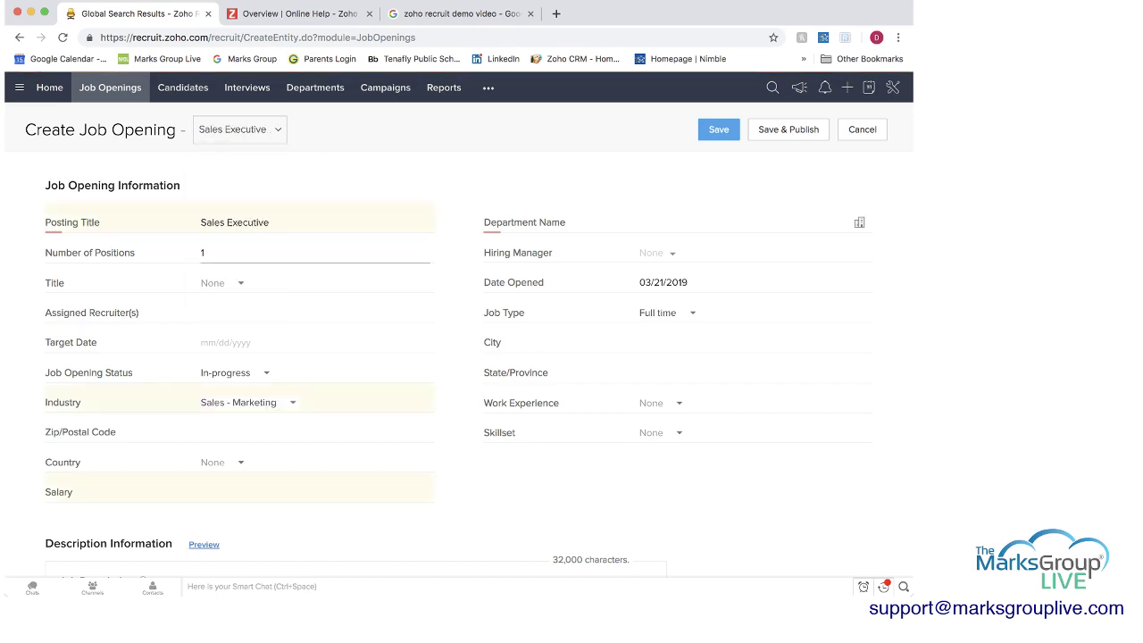
{"action": "scroll", "coordinate": [459, 322], "scroll_direction": "down", "scroll_amount": 5}
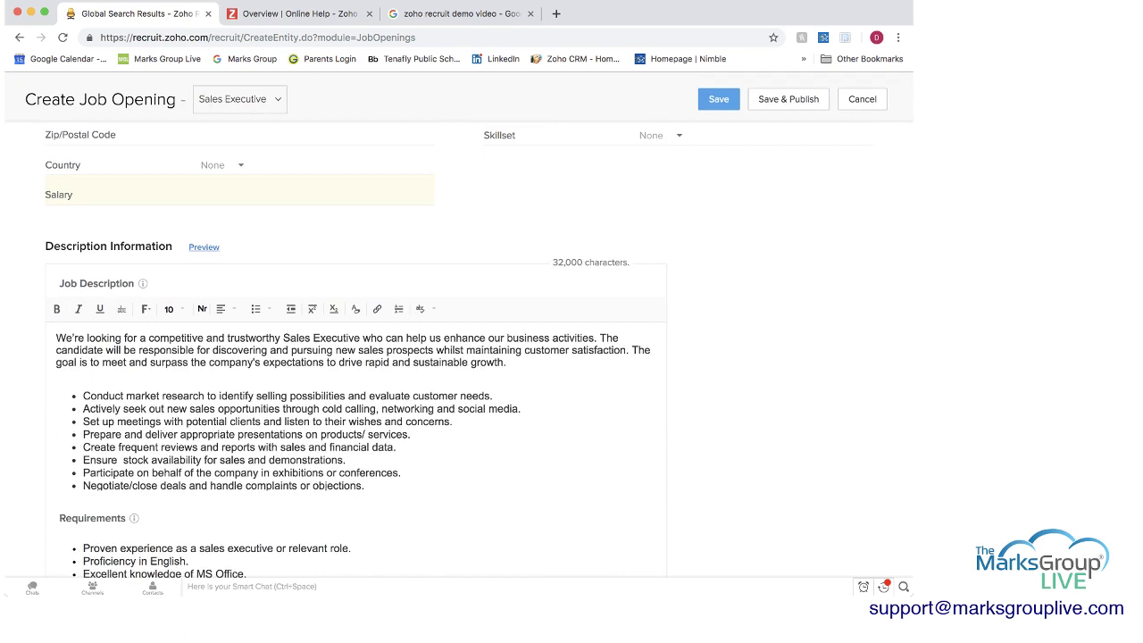
{"action": "scroll", "coordinate": [358, 406], "scroll_direction": "down", "scroll_amount": 1}
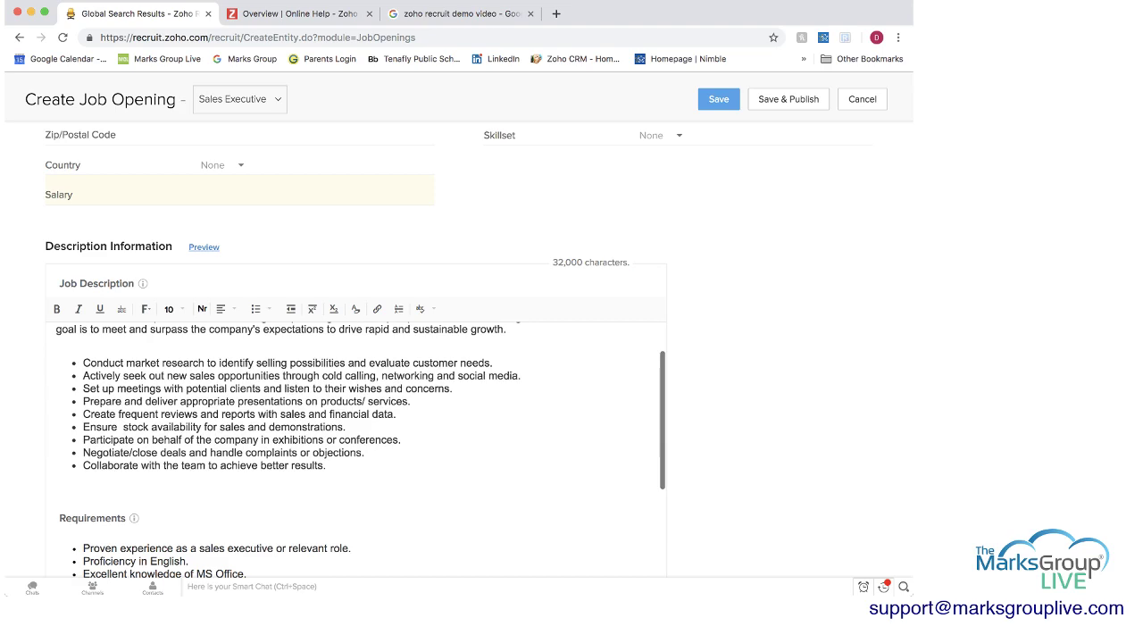
{"action": "scroll", "coordinate": [358, 358], "scroll_direction": "down", "scroll_amount": 10}
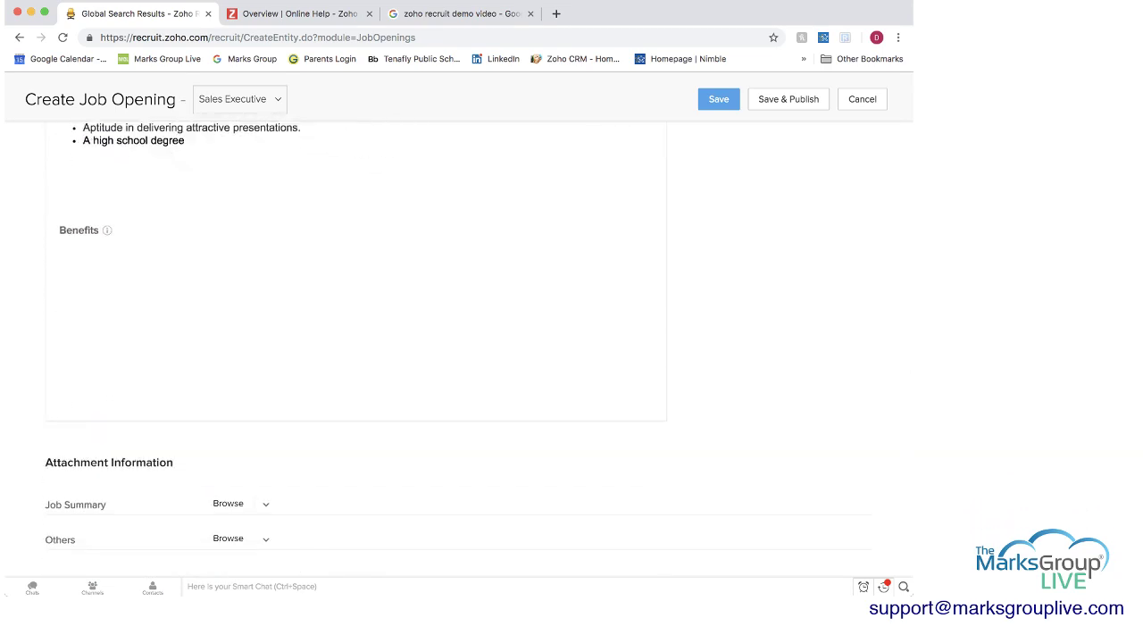
{"action": "scroll", "coordinate": [203, 214], "scroll_direction": "up", "scroll_amount": 10}
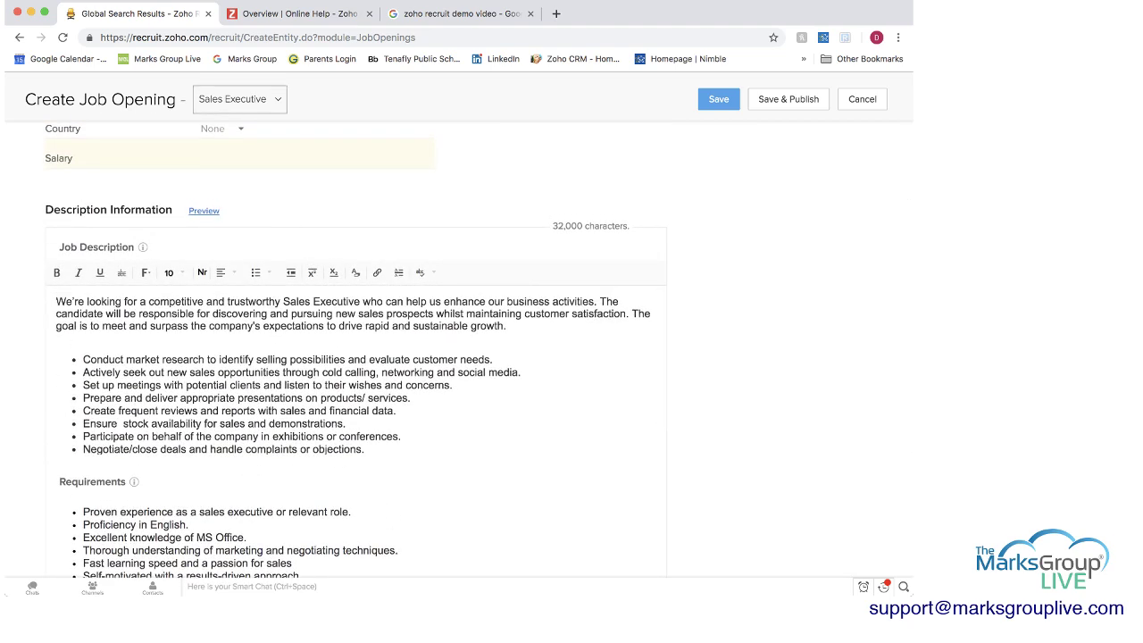
View the available public job templates again without choosing a different one.
{"action": "left_click", "coordinate": [240, 99]}
{"action": "scroll", "coordinate": [239, 178], "scroll_direction": "down", "scroll_amount": 1}
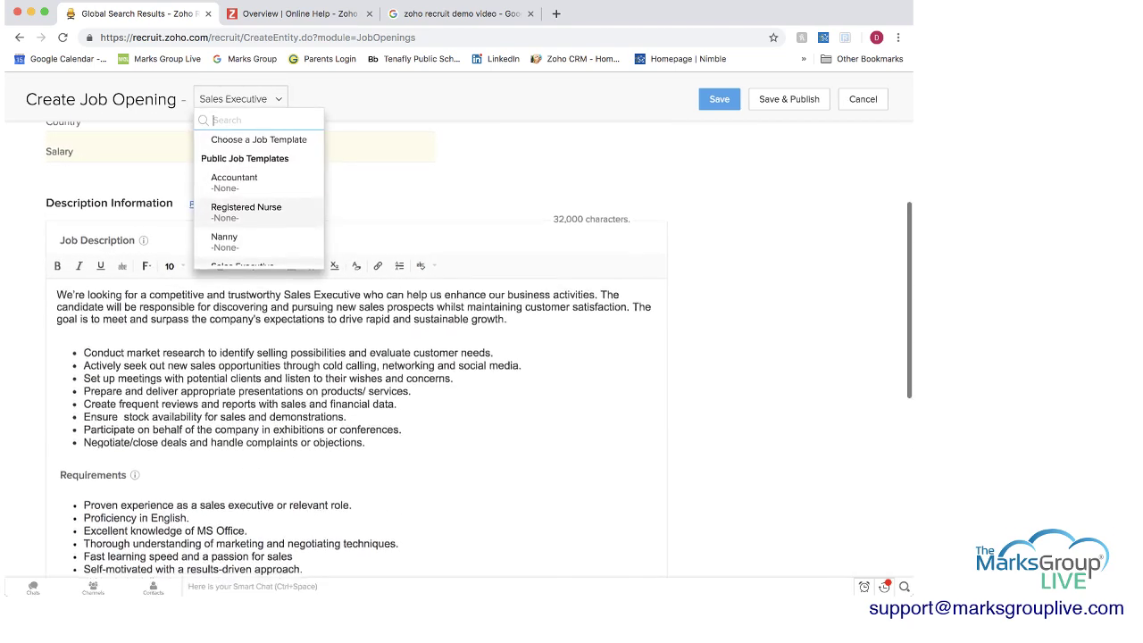
{"action": "scroll", "coordinate": [458, 348], "scroll_direction": "up", "scroll_amount": 1}
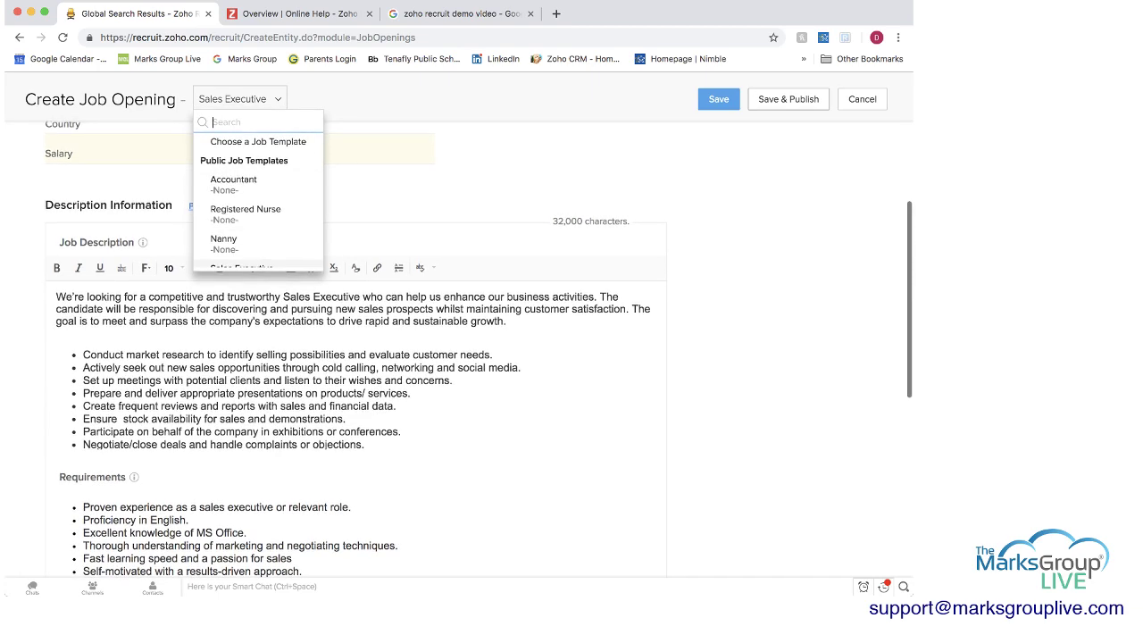
{"action": "scroll", "coordinate": [358, 357], "scroll_direction": "down", "scroll_amount": 1}
{"action": "scroll", "coordinate": [357, 357], "scroll_direction": "up", "scroll_amount": 1}
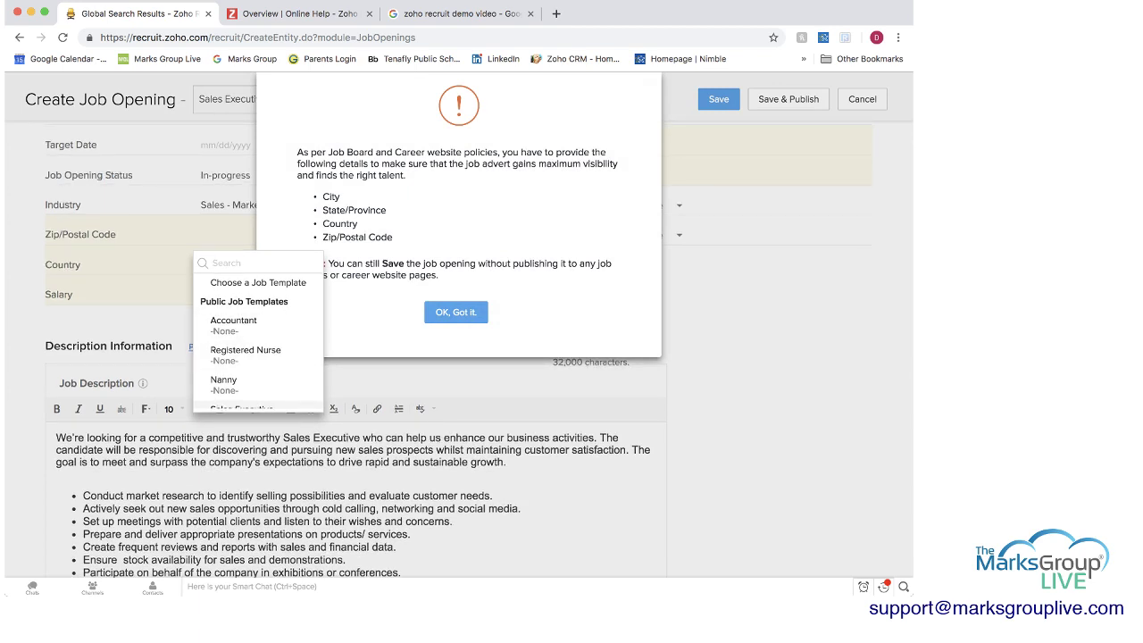
Close the template list and acknowledge the notice about the location details required for publishing.
{"action": "key", "text": "Escape"}
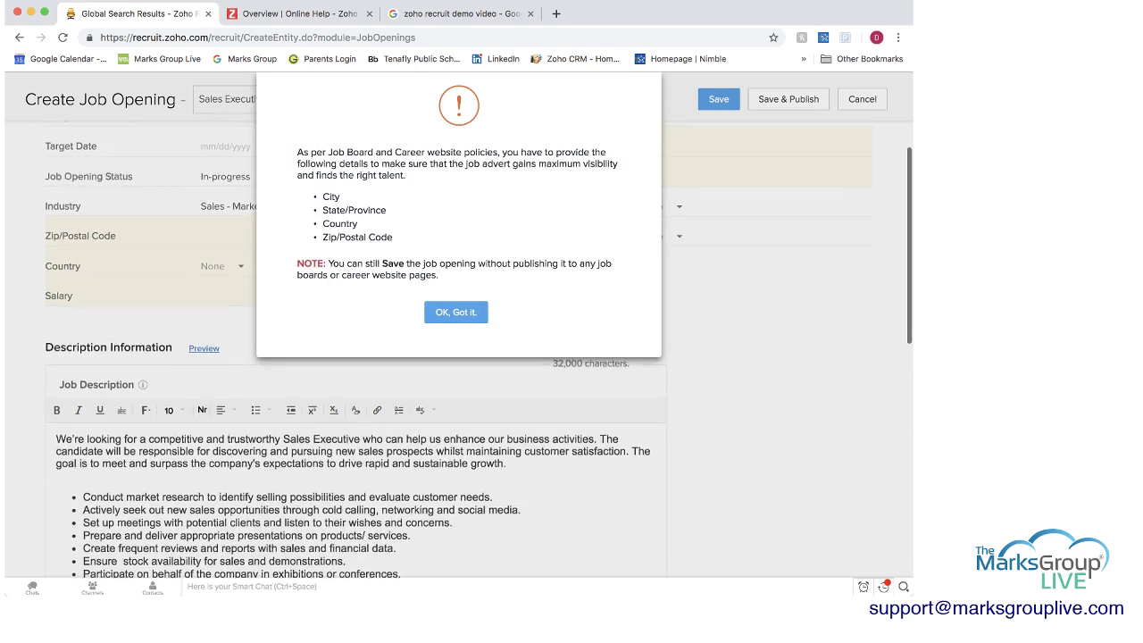
{"action": "scroll", "coordinate": [456, 447], "scroll_direction": "up", "scroll_amount": 1}
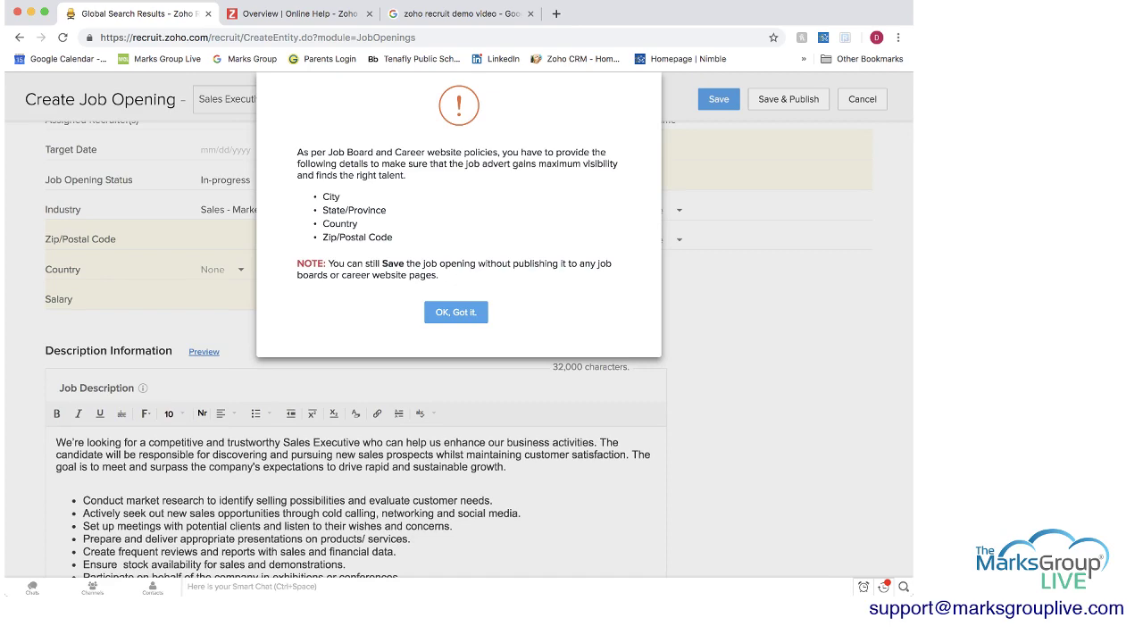
{"action": "scroll", "coordinate": [456, 312], "scroll_direction": "down", "scroll_amount": 1}
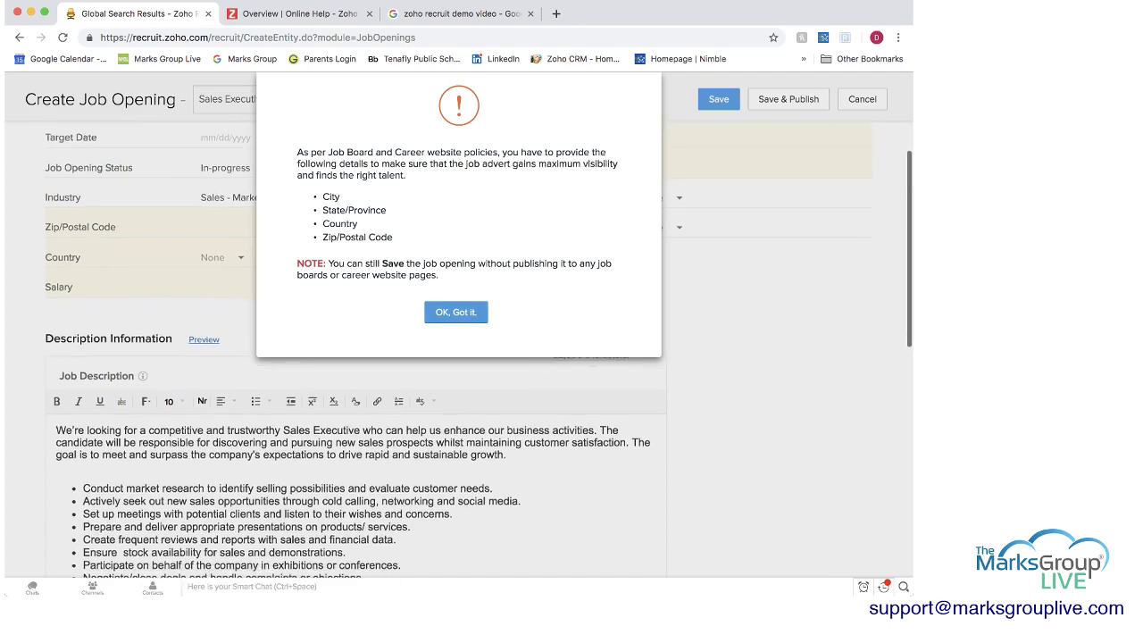
{"action": "left_click", "coordinate": [456, 312]}
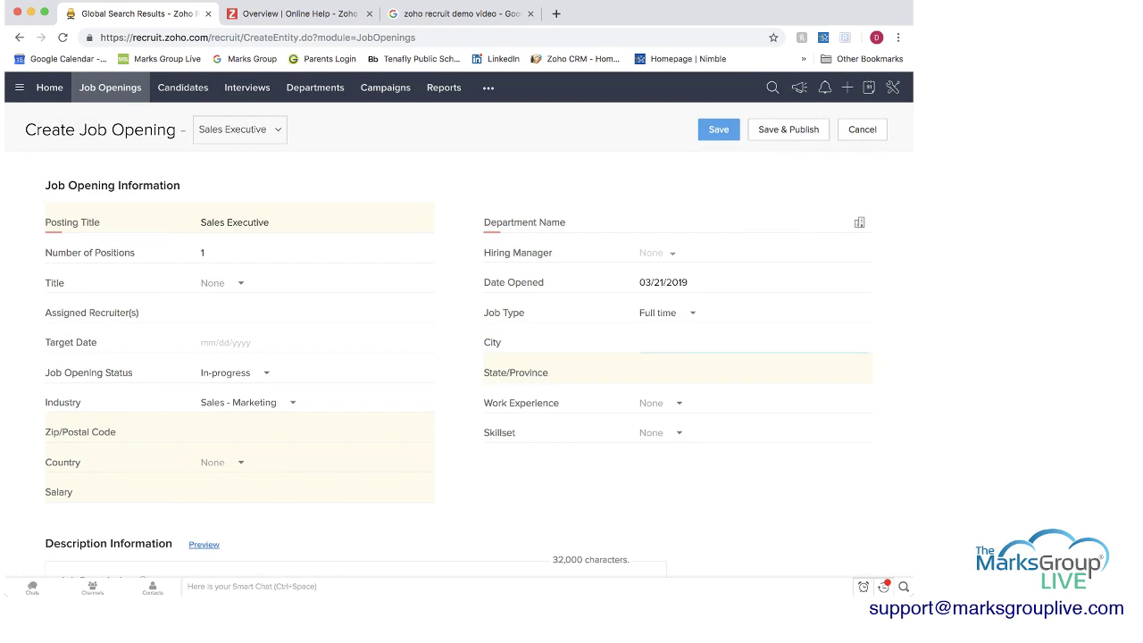
Fill in the job location with city New York, state NY and zip code 10021, accepting the matching New York, United States suggestion.
{"action": "type", "text": "New York"}
{"action": "key", "text": "Tab"}
{"action": "type", "text": "NY"}
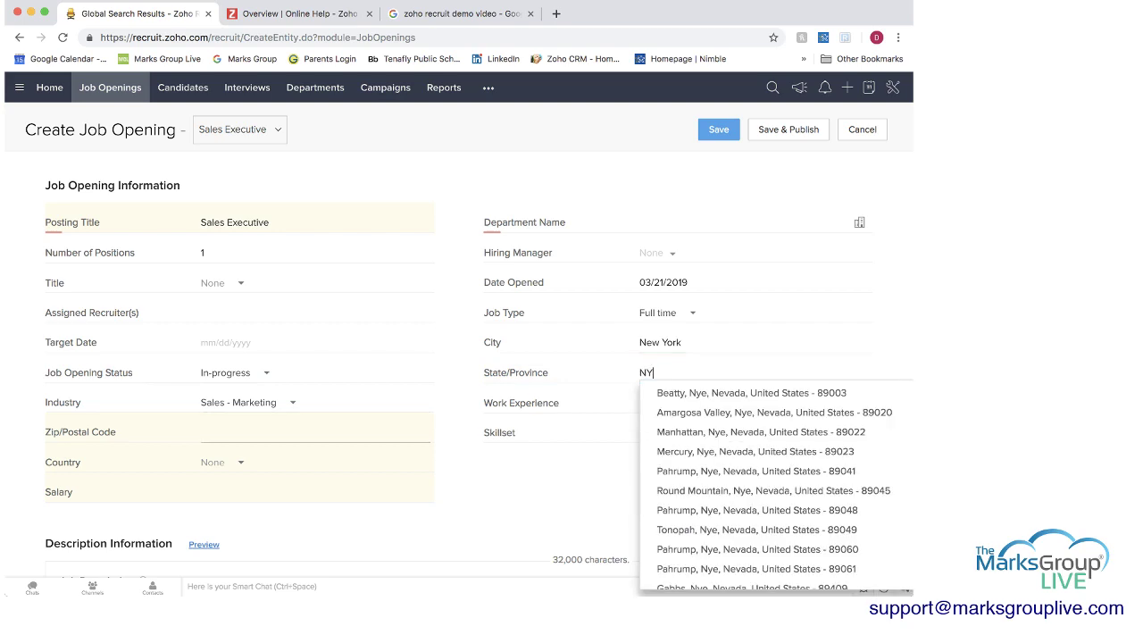
{"action": "left_click", "coordinate": [316, 431]}
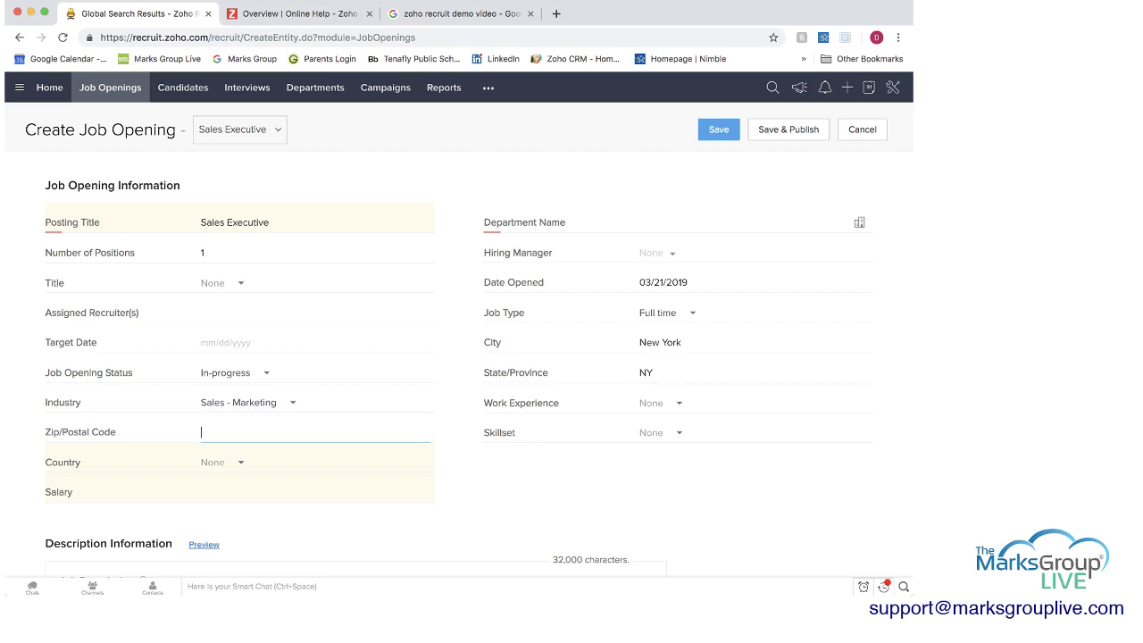
{"action": "type", "text": "10021"}
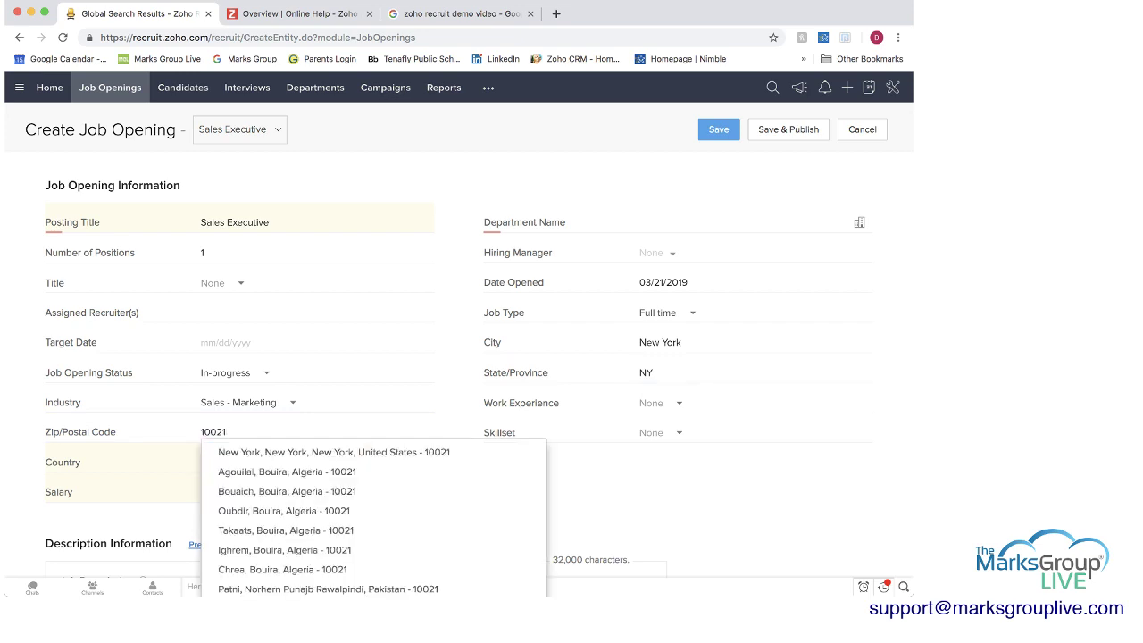
{"action": "key", "text": "Return"}
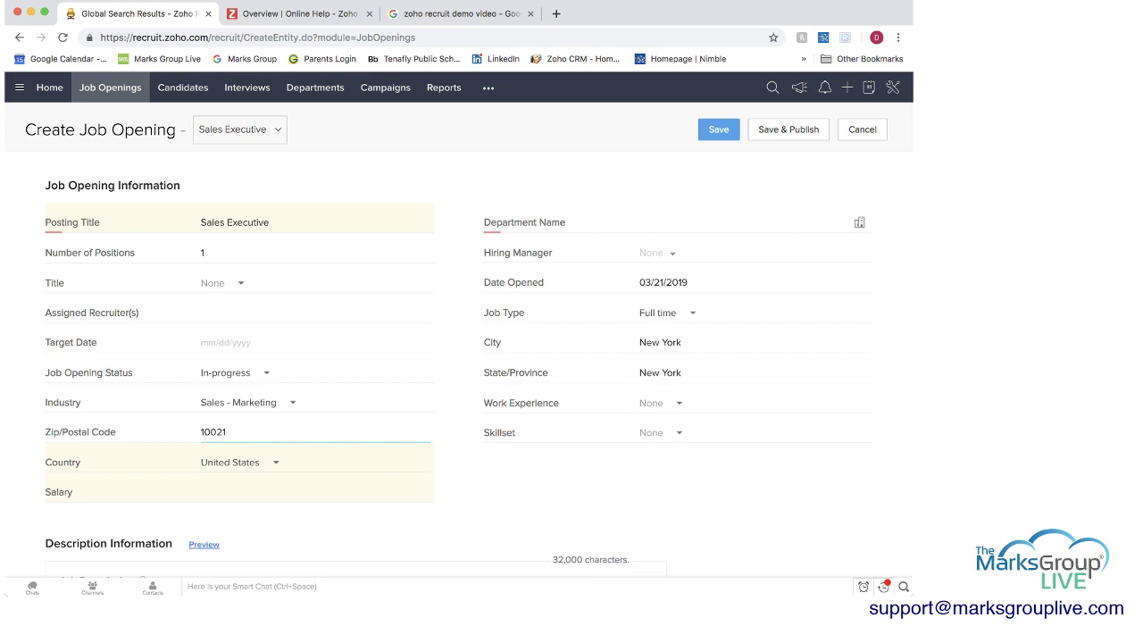
Set the job opening's department name to Sales, and save and publish the opening.
{"action": "left_click", "coordinate": [788, 130]}
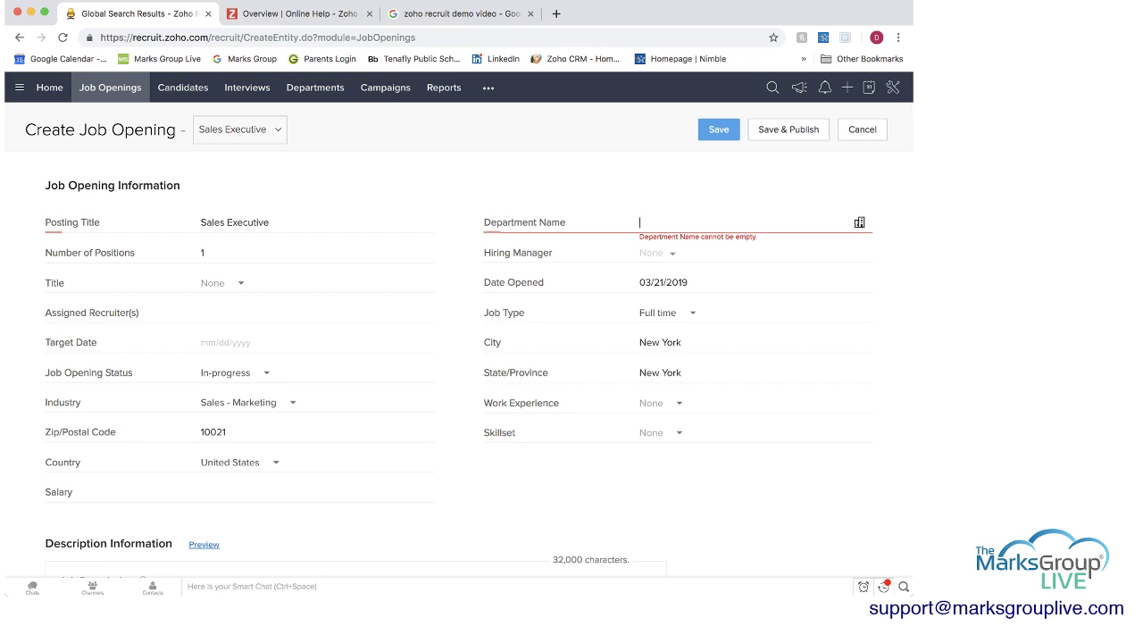
{"action": "type", "text": "Sales"}
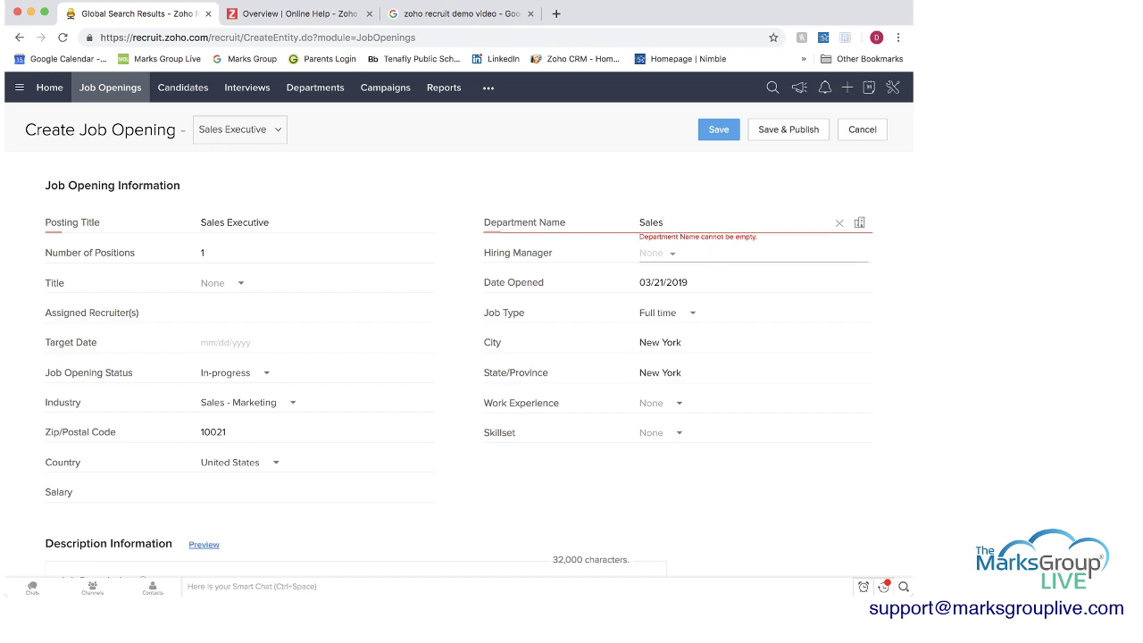
{"action": "left_click", "coordinate": [788, 129]}
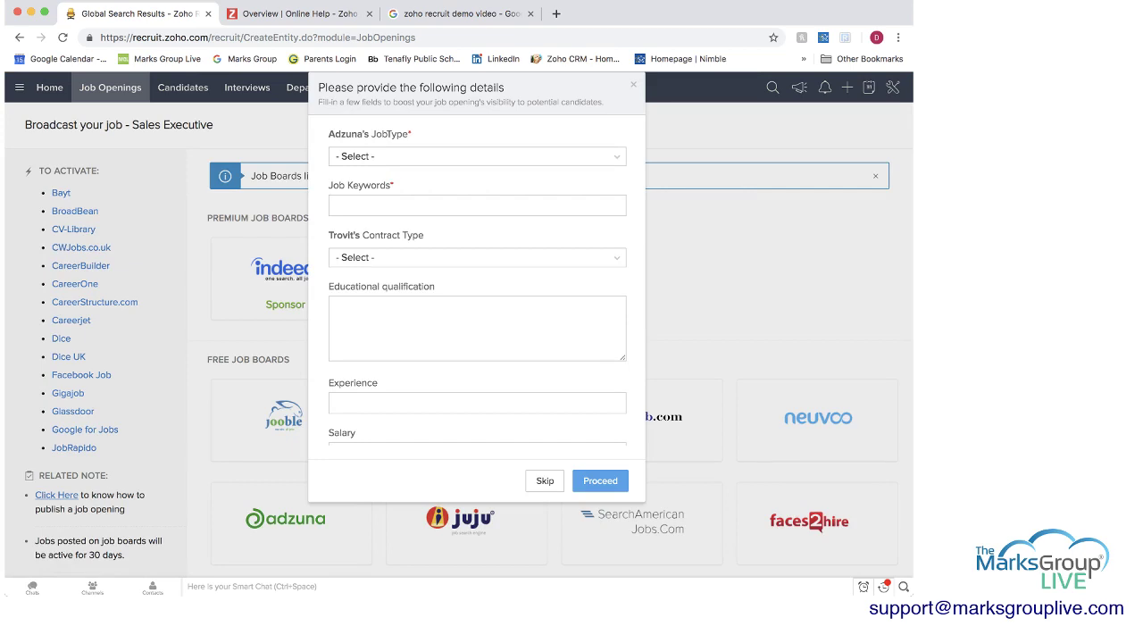
Set Adzuna's job type to Permanent and enter Sales as the job keyword.
{"action": "left_click", "coordinate": [477, 156]}
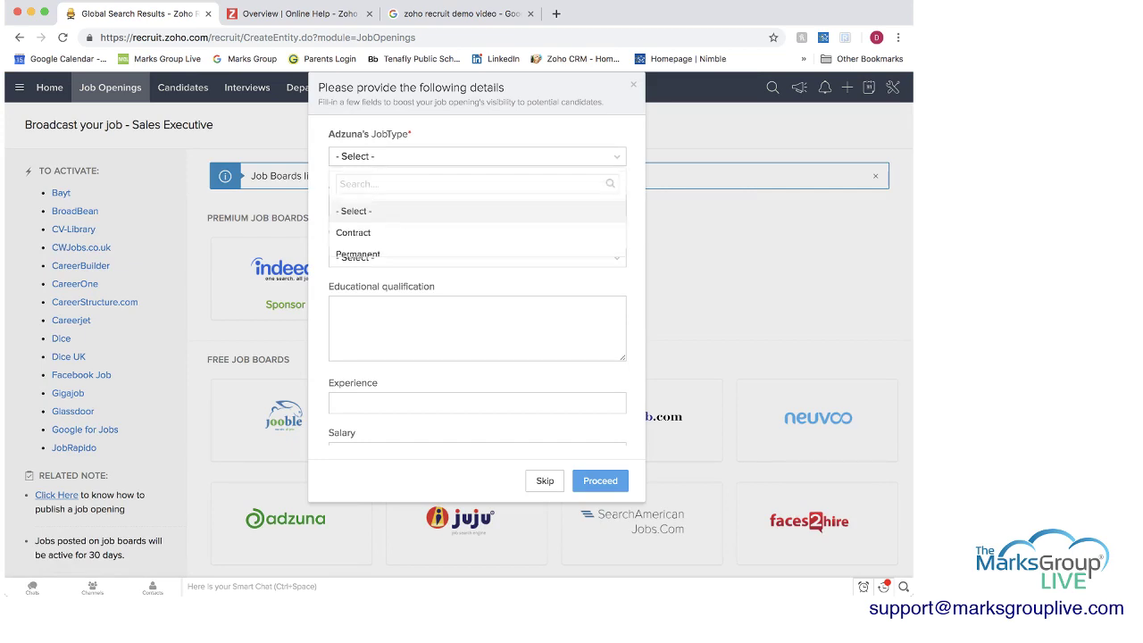
{"action": "left_click", "coordinate": [477, 252]}
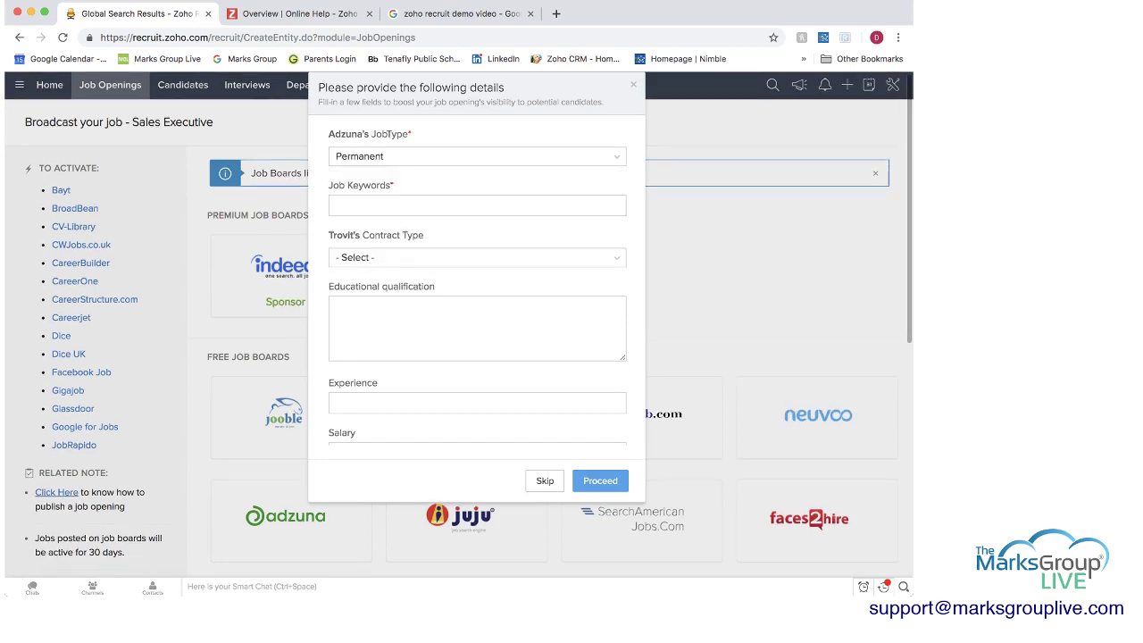
{"action": "left_click", "coordinate": [335, 205]}
{"action": "type", "text": "Sales"}
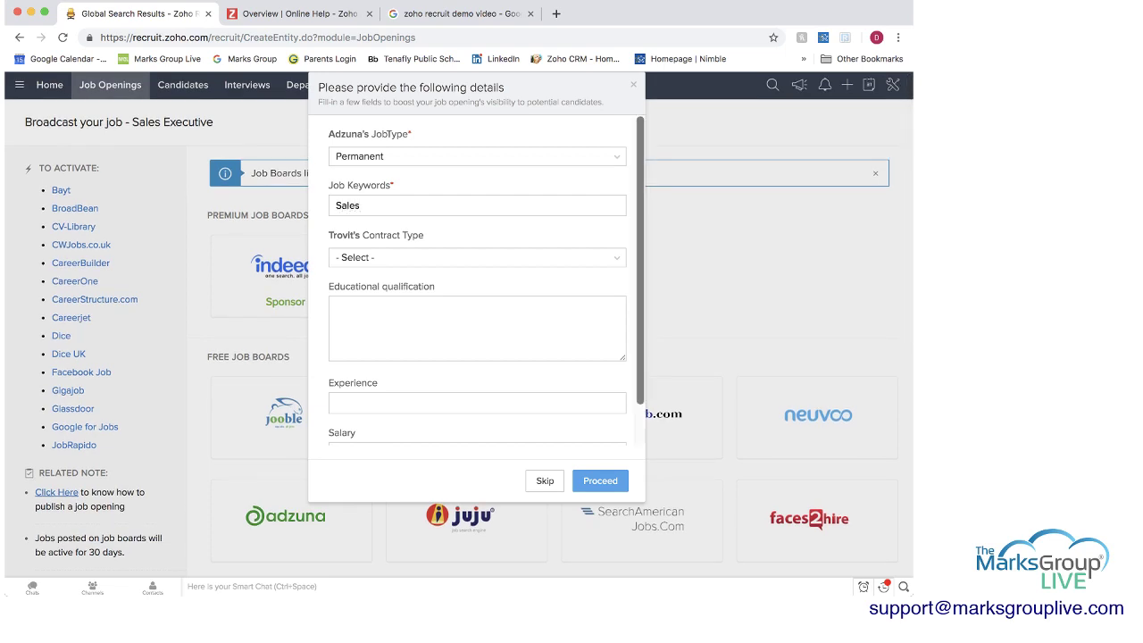
Set Trovit's contract type to Permanent and proceed with the remaining optional details left blank.
{"action": "left_click", "coordinate": [477, 257]}
{"action": "key", "text": "Down"}
{"action": "key", "text": "Down"}
{"action": "key", "text": "Down"}
{"action": "key", "text": "Down"}
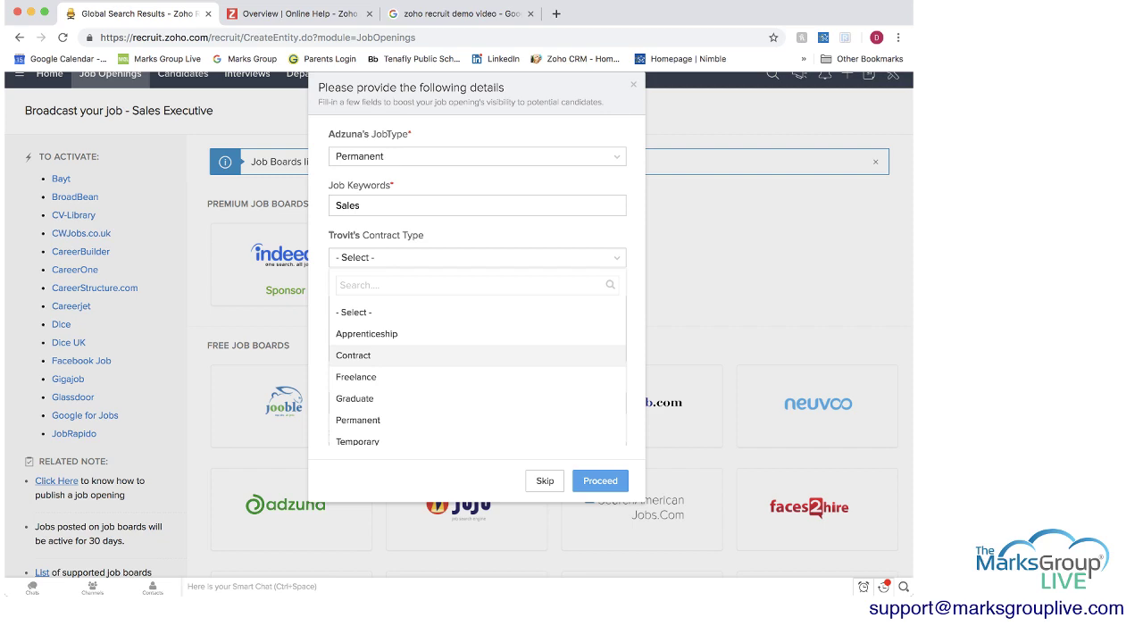
{"action": "key", "text": "Down"}
{"action": "key", "text": "Return"}
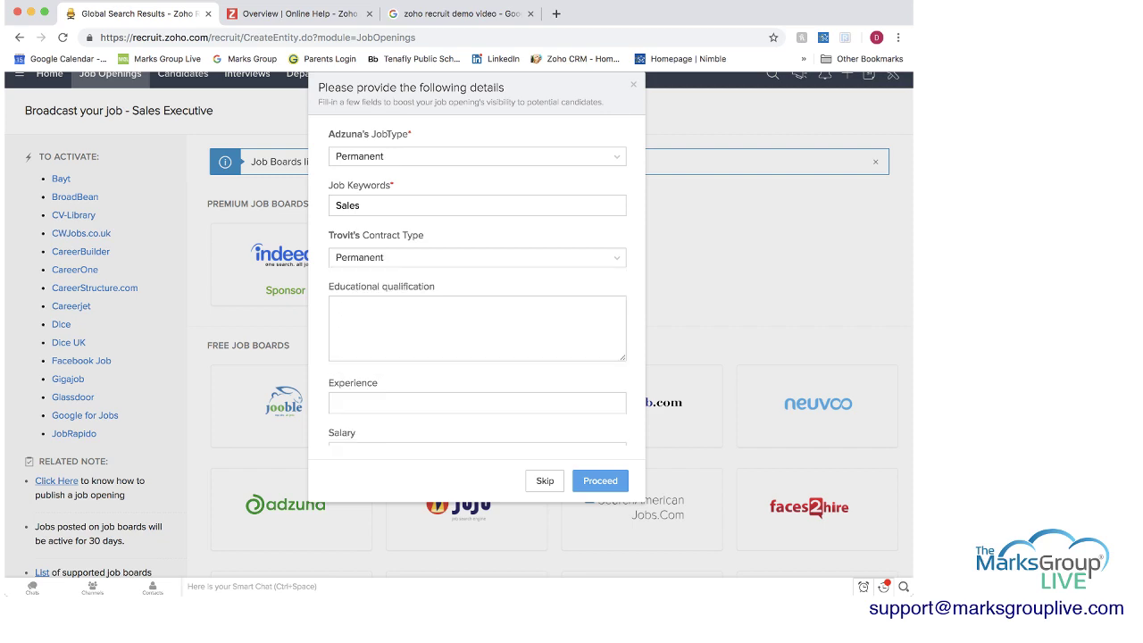
{"action": "scroll", "coordinate": [477, 286], "scroll_direction": "down", "scroll_amount": 2}
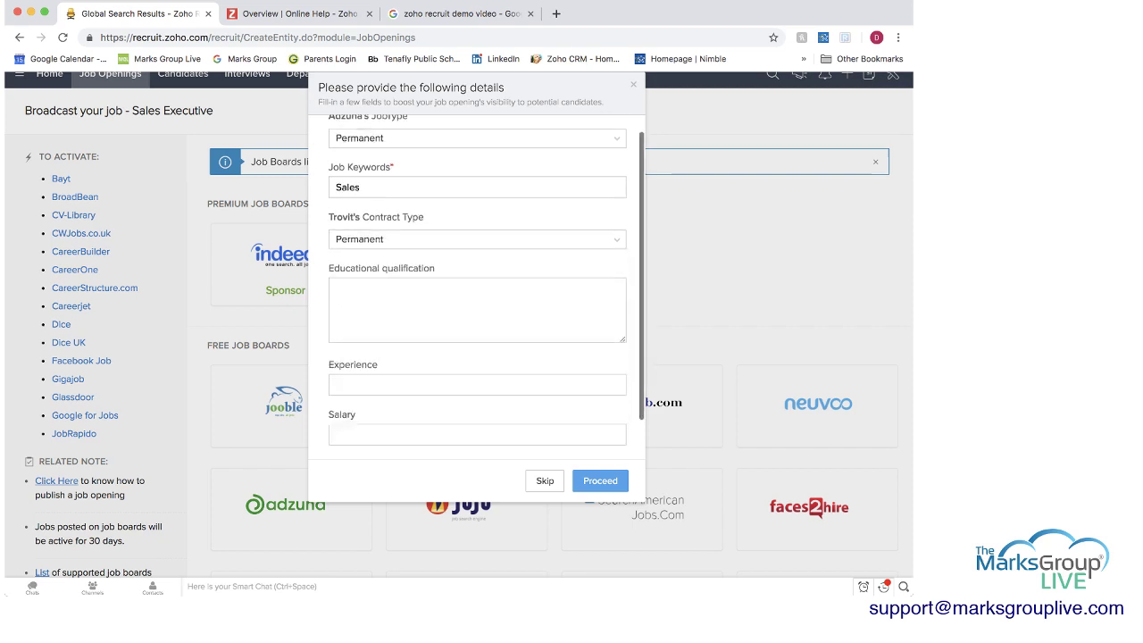
{"action": "left_click", "coordinate": [600, 481]}
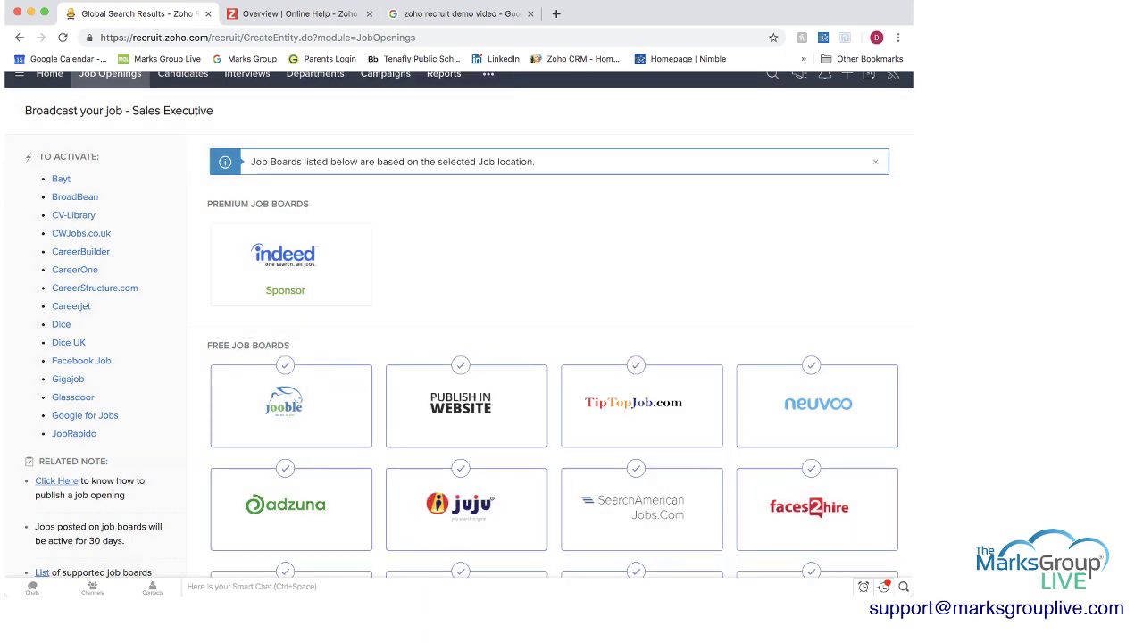
Review the premium and free job boards offered for broadcasting the Sales Executive job.
{"action": "scroll", "coordinate": [548, 326], "scroll_direction": "down", "scroll_amount": 3}
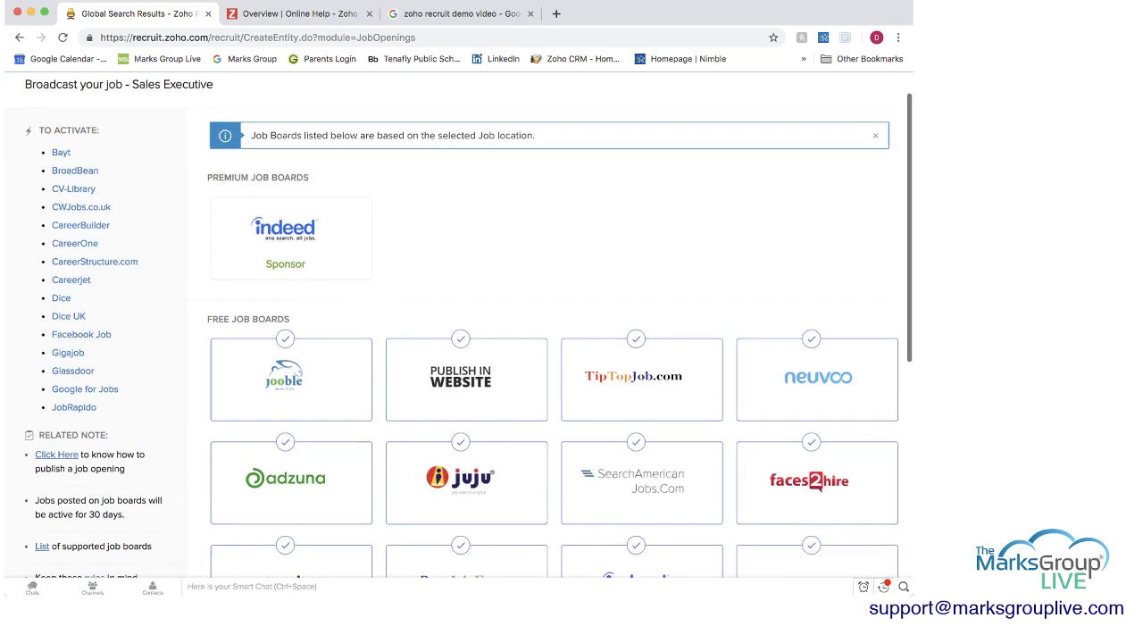
{"action": "scroll", "coordinate": [536, 268], "scroll_direction": "down", "scroll_amount": 5}
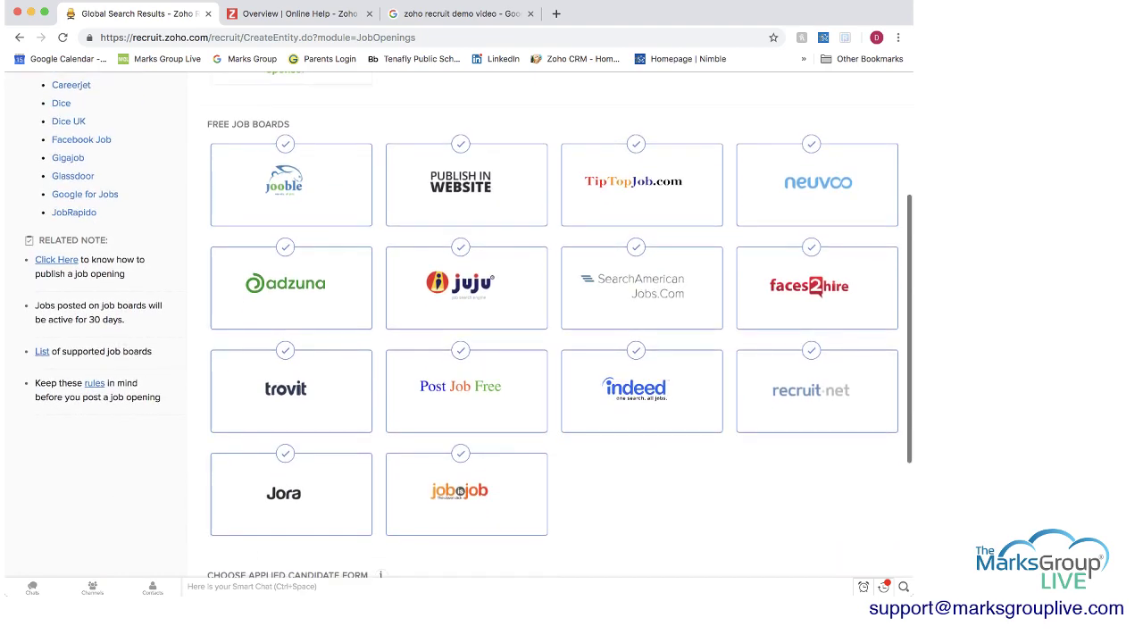
{"action": "scroll", "coordinate": [536, 357], "scroll_direction": "up", "scroll_amount": 5}
{"action": "scroll", "coordinate": [466, 483], "scroll_direction": "up", "scroll_amount": 3}
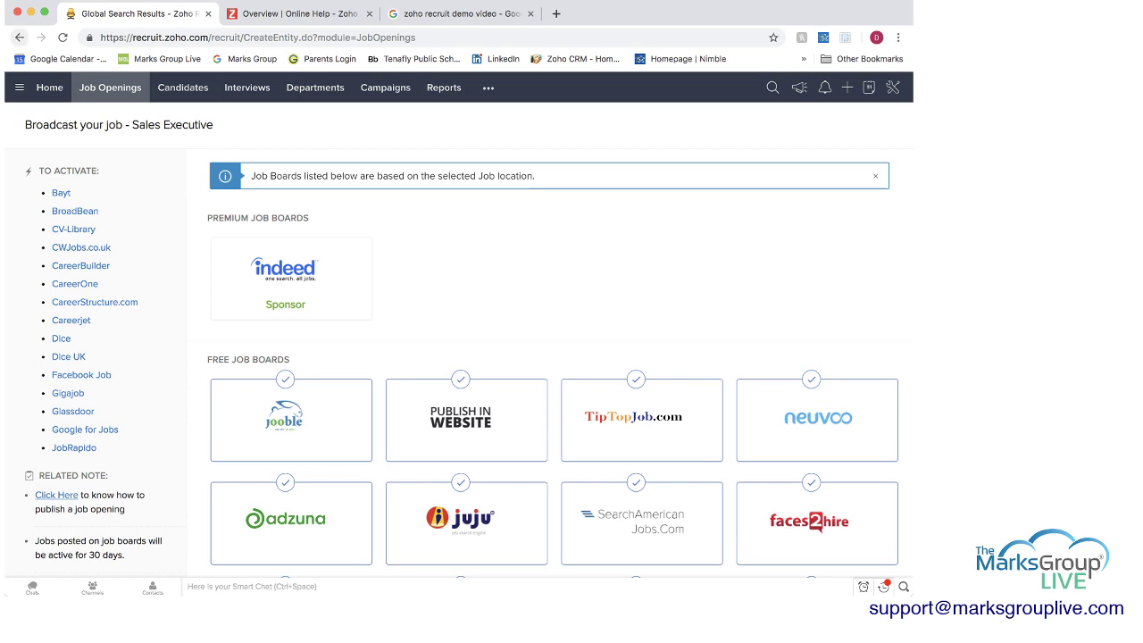
Leave the job broadcast page for the All Job Openings list and look over its columns.
{"action": "left_click", "coordinate": [19, 37]}
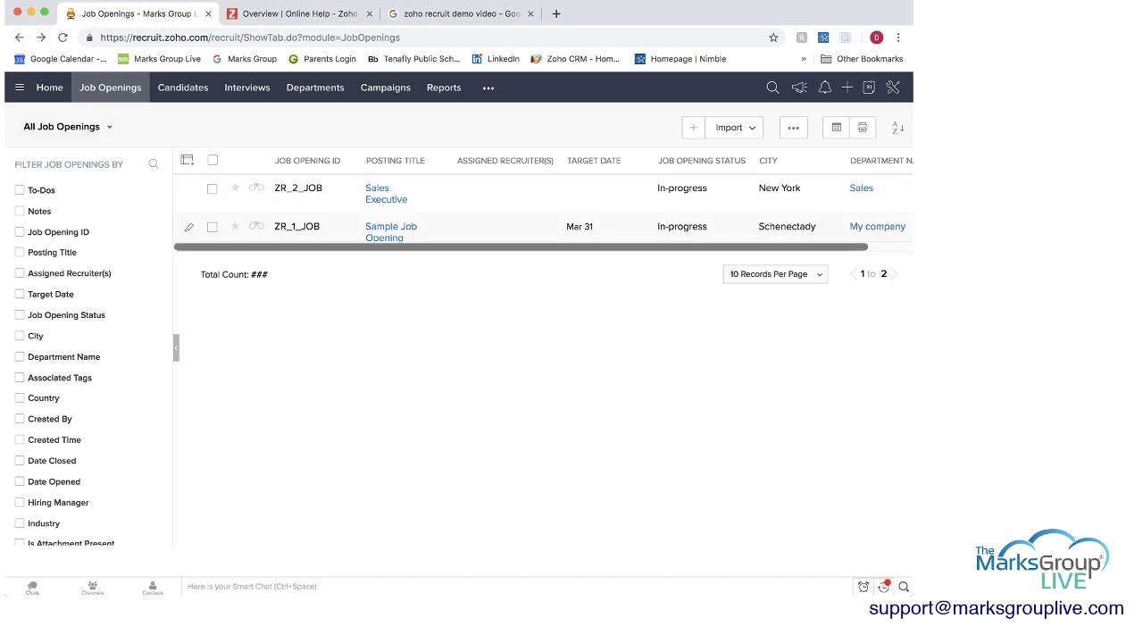
{"action": "scroll", "coordinate": [544, 205], "scroll_direction": "right", "scroll_amount": 2}
{"action": "scroll", "coordinate": [544, 205], "scroll_direction": "left", "scroll_amount": 2}
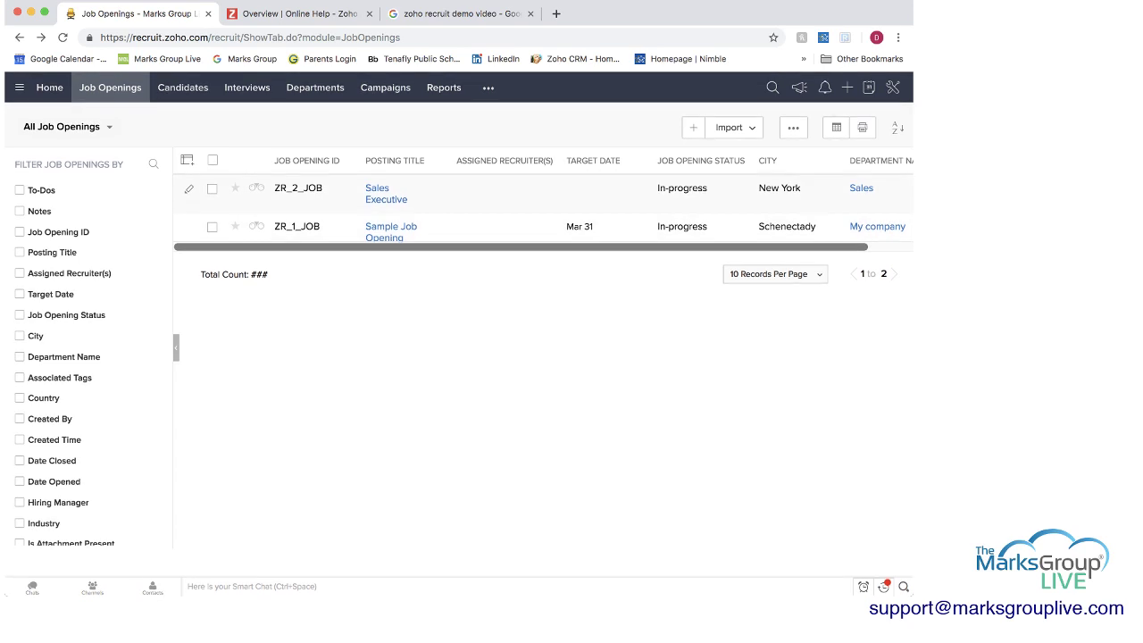
Go to the Candidates list and open the record of the candidate with status New.
{"action": "left_click", "coordinate": [182, 88]}
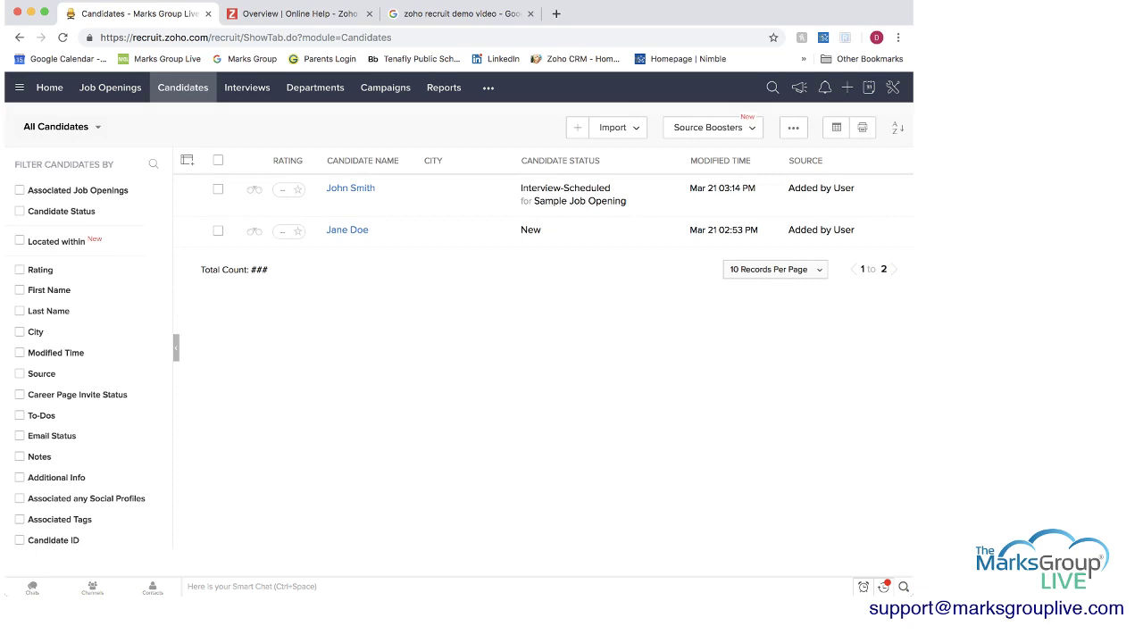
{"action": "left_click", "coordinate": [346, 230]}
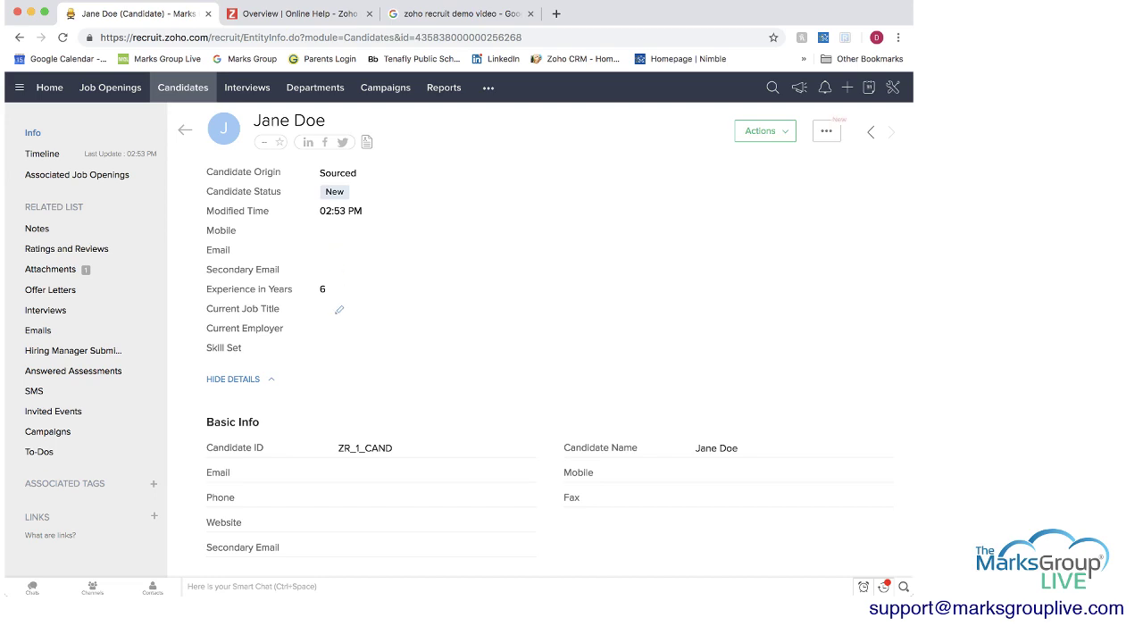
Look through the New candidate's record, from basic, address and professional details to the notes, attachments, offer letters and interviews sections.
{"action": "scroll", "coordinate": [548, 368], "scroll_direction": "down", "scroll_amount": 5}
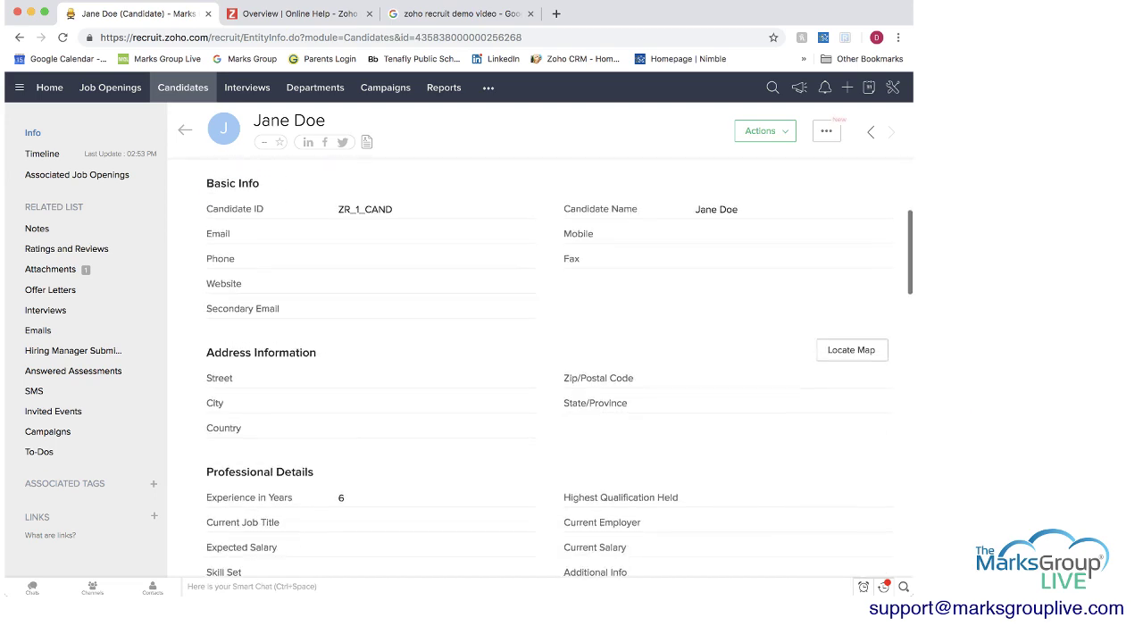
{"action": "scroll", "coordinate": [559, 368], "scroll_direction": "down", "scroll_amount": 1}
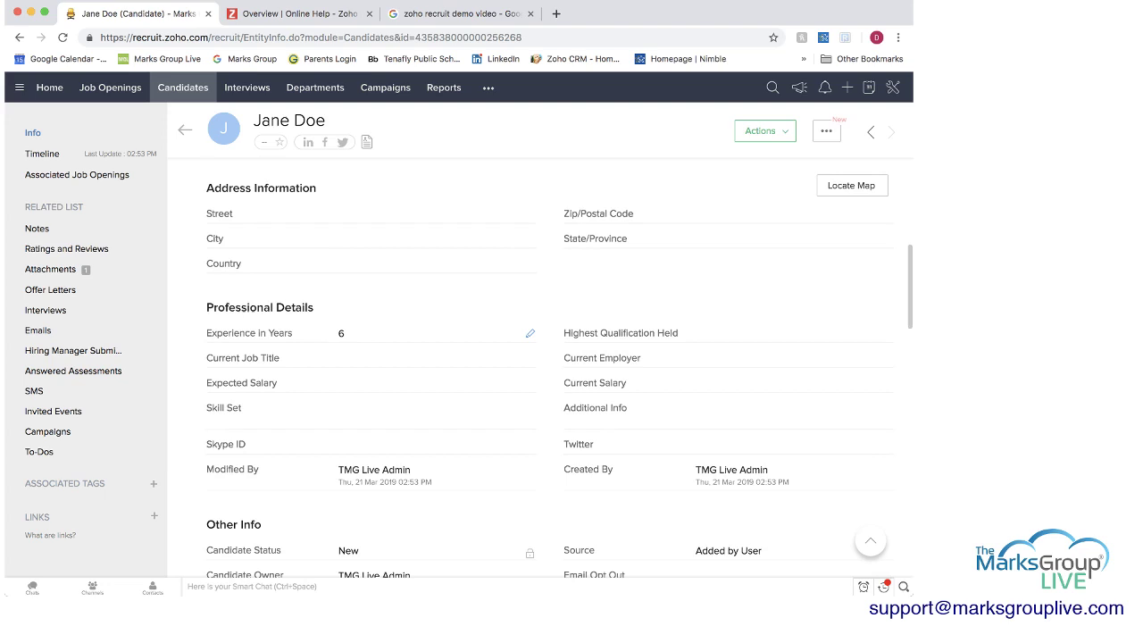
{"action": "scroll", "coordinate": [559, 368], "scroll_direction": "down", "scroll_amount": 2}
{"action": "scroll", "coordinate": [559, 368], "scroll_direction": "down", "scroll_amount": 8}
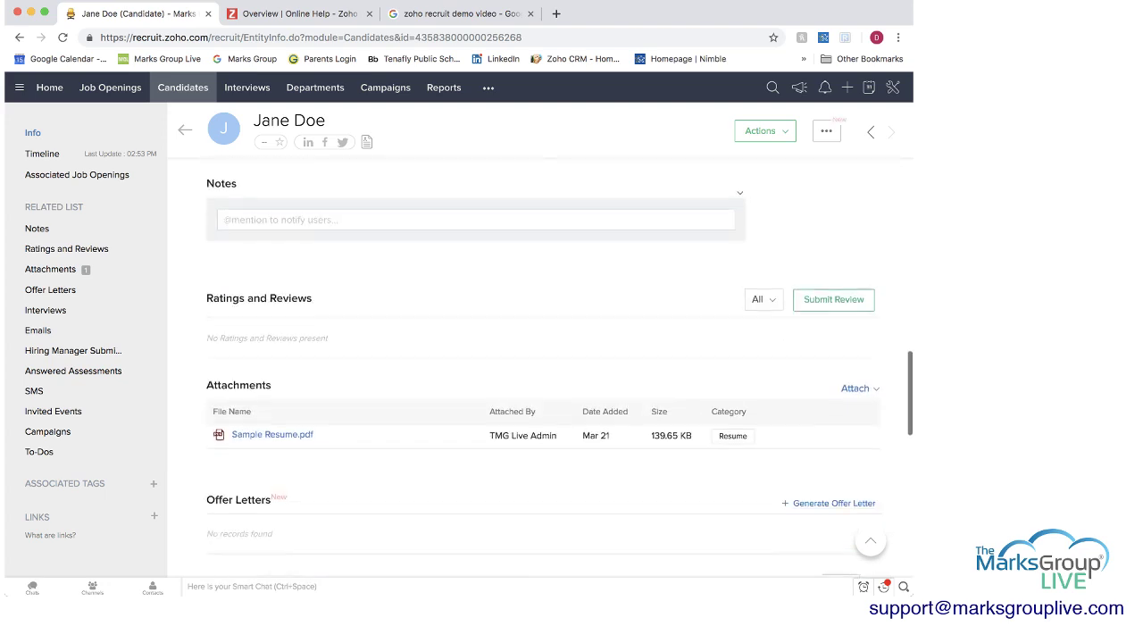
{"action": "scroll", "coordinate": [545, 369], "scroll_direction": "down", "scroll_amount": 2}
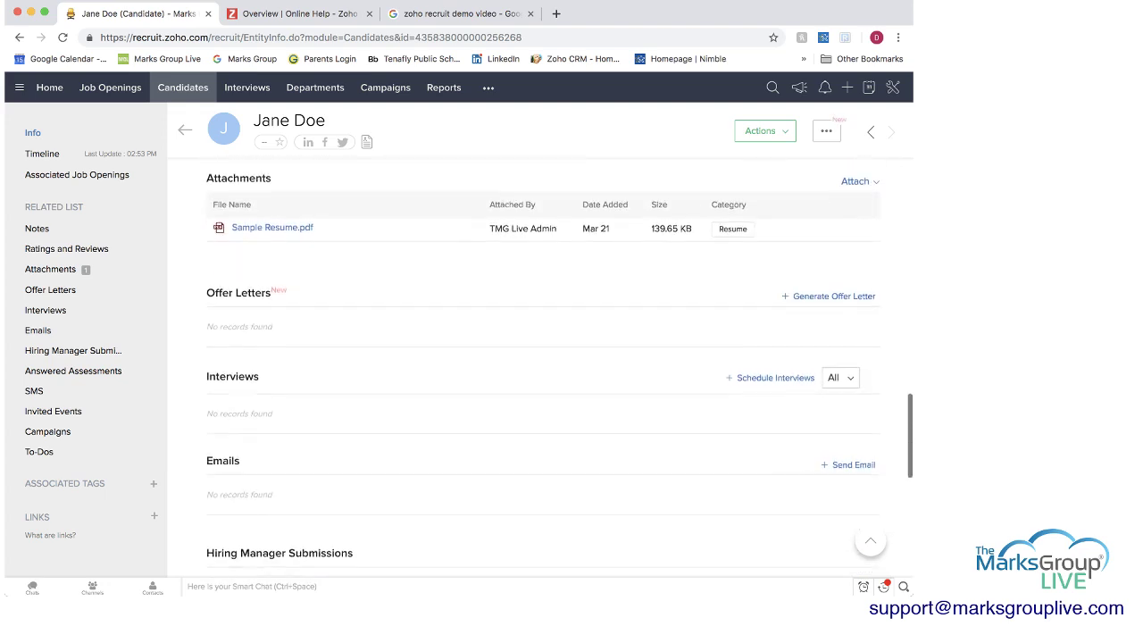
{"action": "scroll", "coordinate": [545, 369], "scroll_direction": "up", "scroll_amount": 6}
{"action": "scroll", "coordinate": [545, 369], "scroll_direction": "up", "scroll_amount": 10}
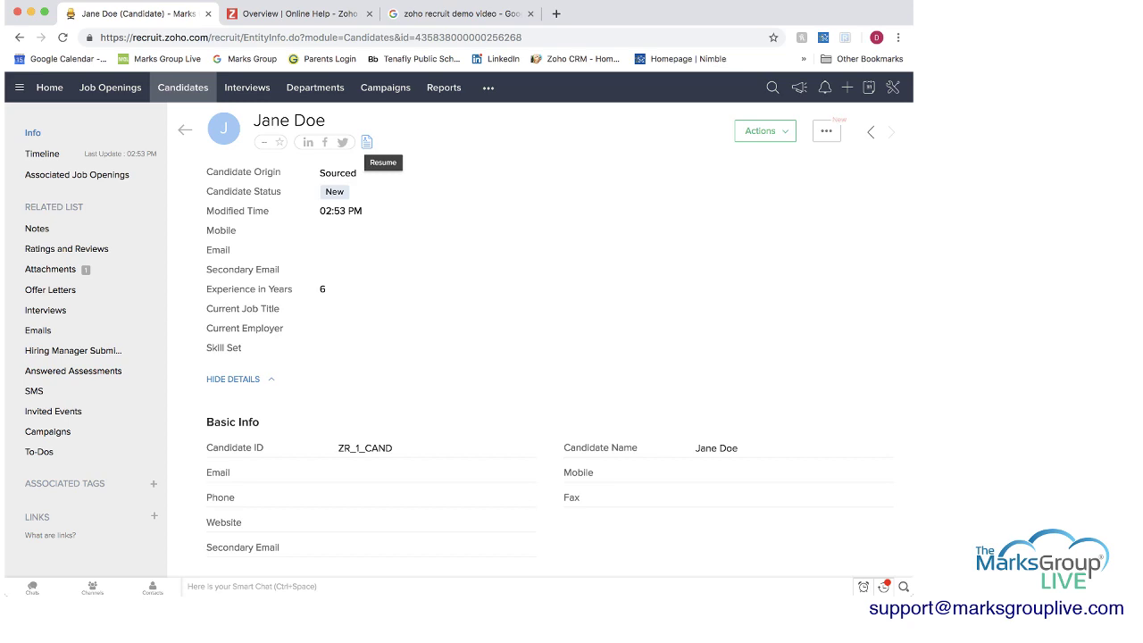
Review the actions and additional options available for the candidate record, leaving them all unused.
{"action": "left_click", "coordinate": [765, 131]}
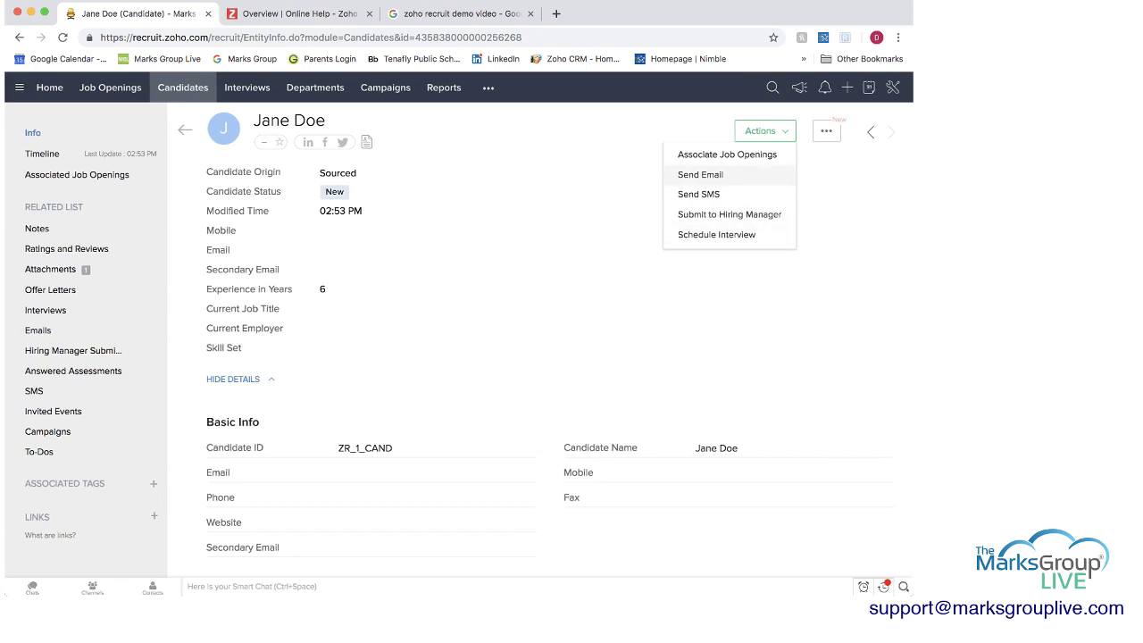
{"action": "left_click", "coordinate": [826, 131]}
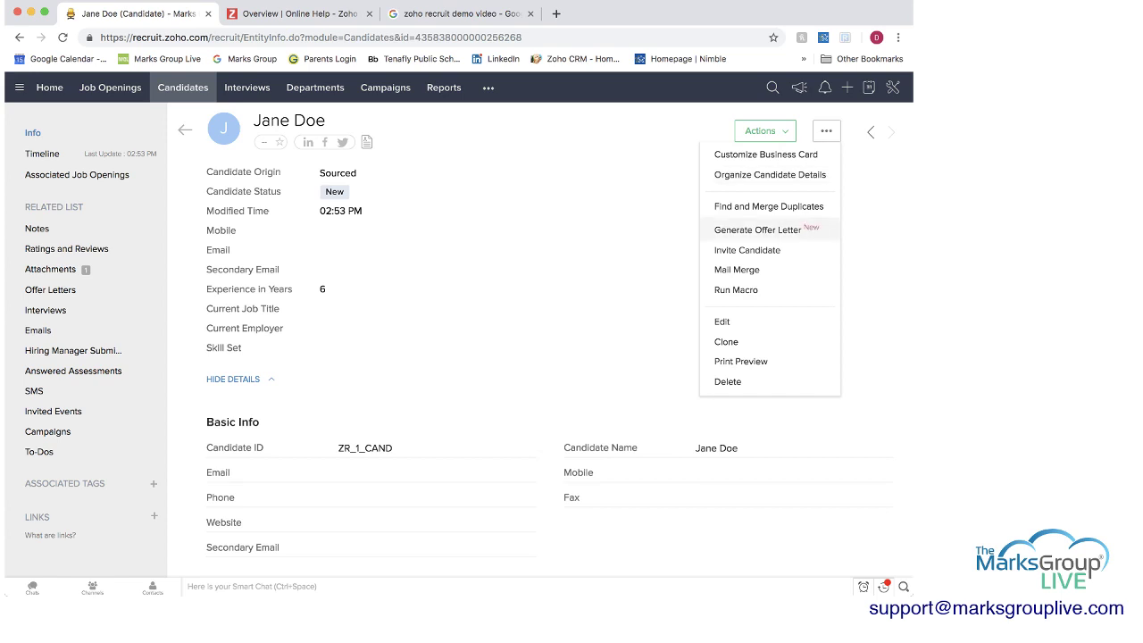
{"action": "key", "text": "Escape"}
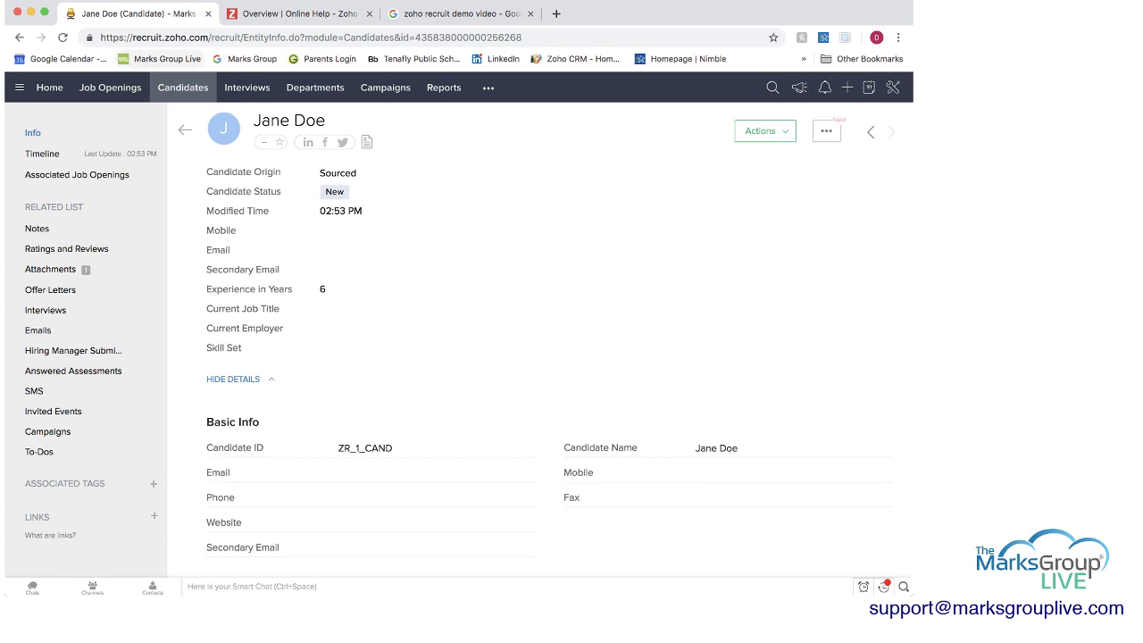
Leave the candidate record, open the Phone Interview from the Interviews list, and review its information, notes and attachments.
{"action": "left_click", "coordinate": [185, 130]}
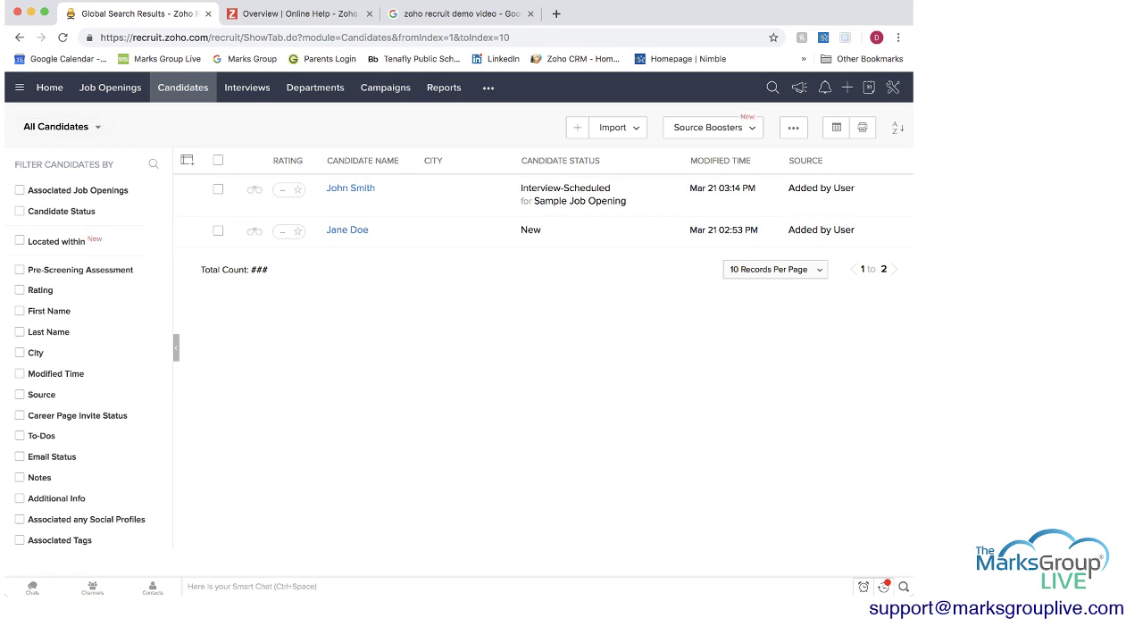
{"action": "left_click", "coordinate": [247, 87]}
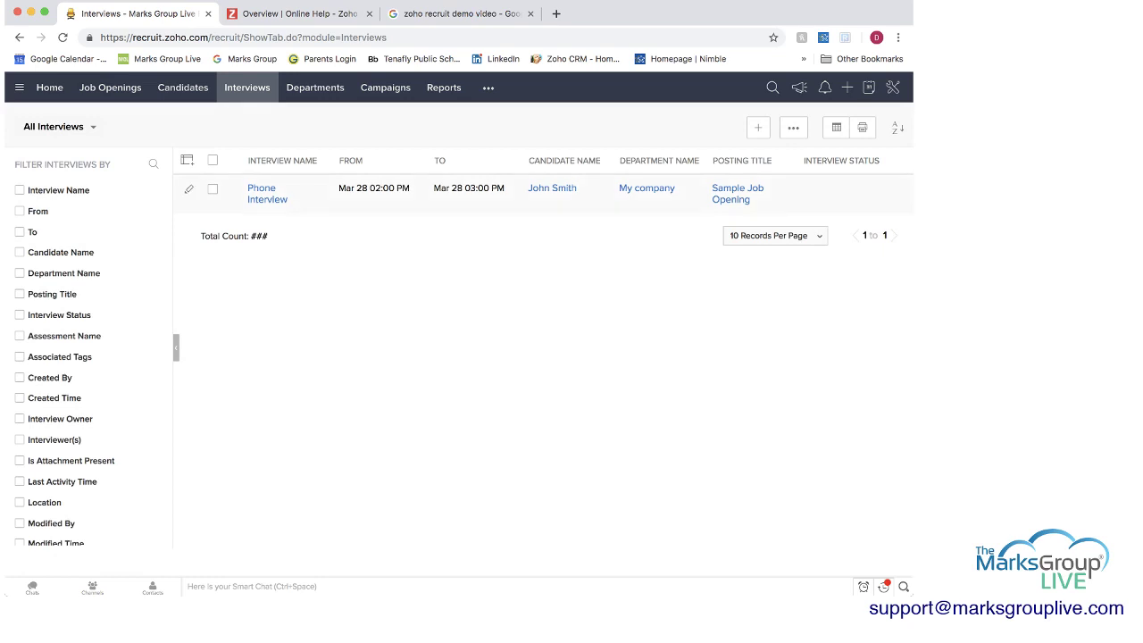
{"action": "left_click", "coordinate": [266, 193]}
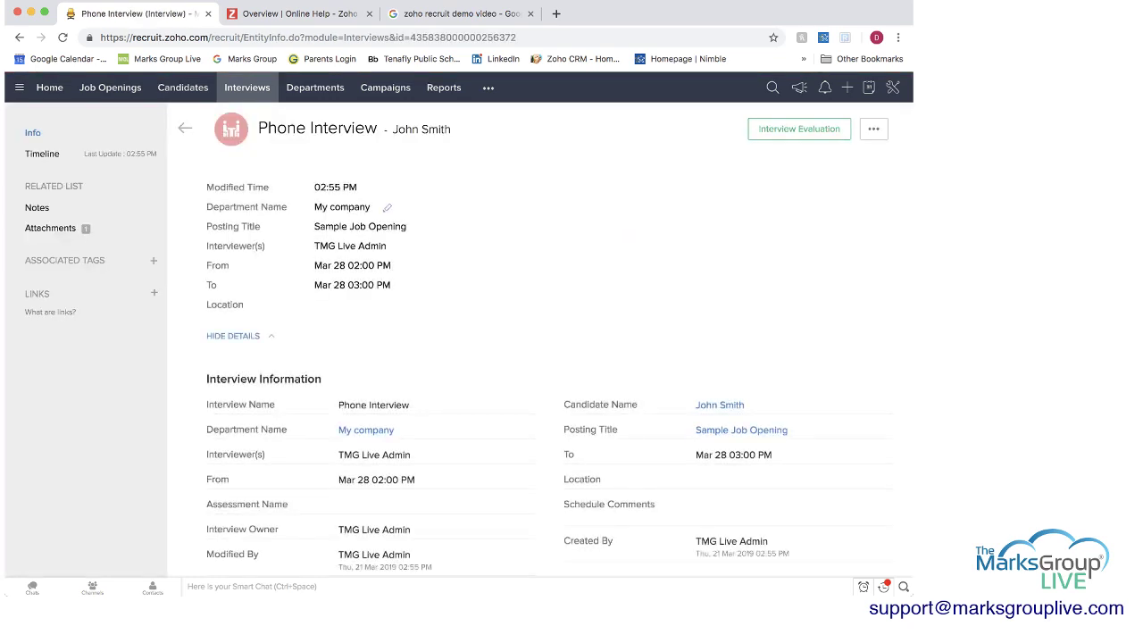
{"action": "scroll", "coordinate": [559, 362], "scroll_direction": "down", "scroll_amount": 2}
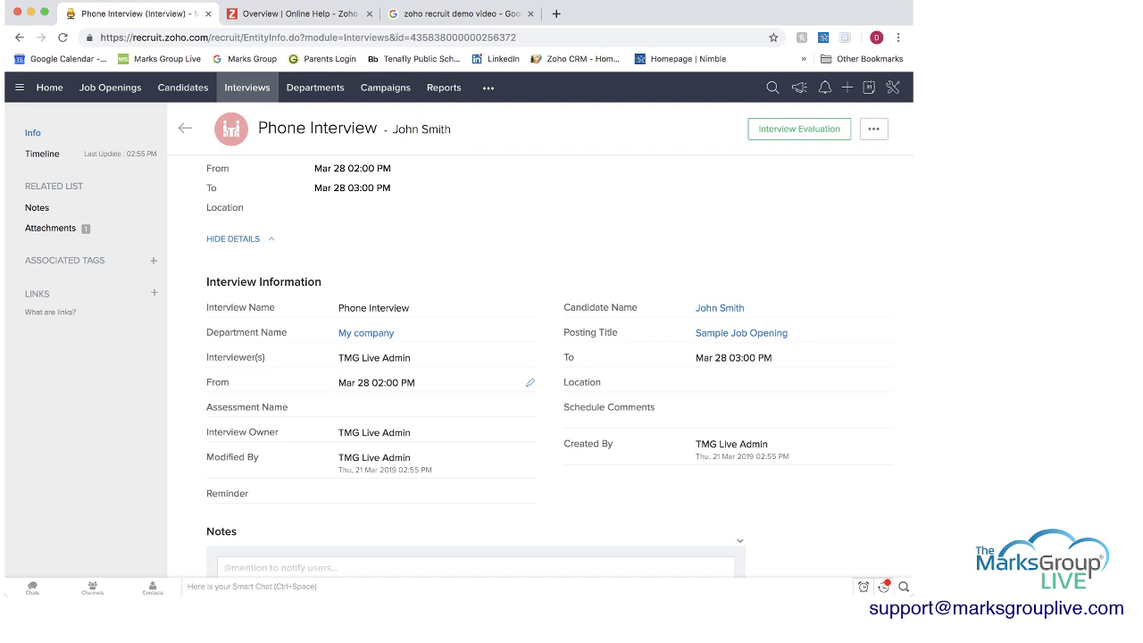
{"action": "scroll", "coordinate": [559, 368], "scroll_direction": "down", "scroll_amount": 4}
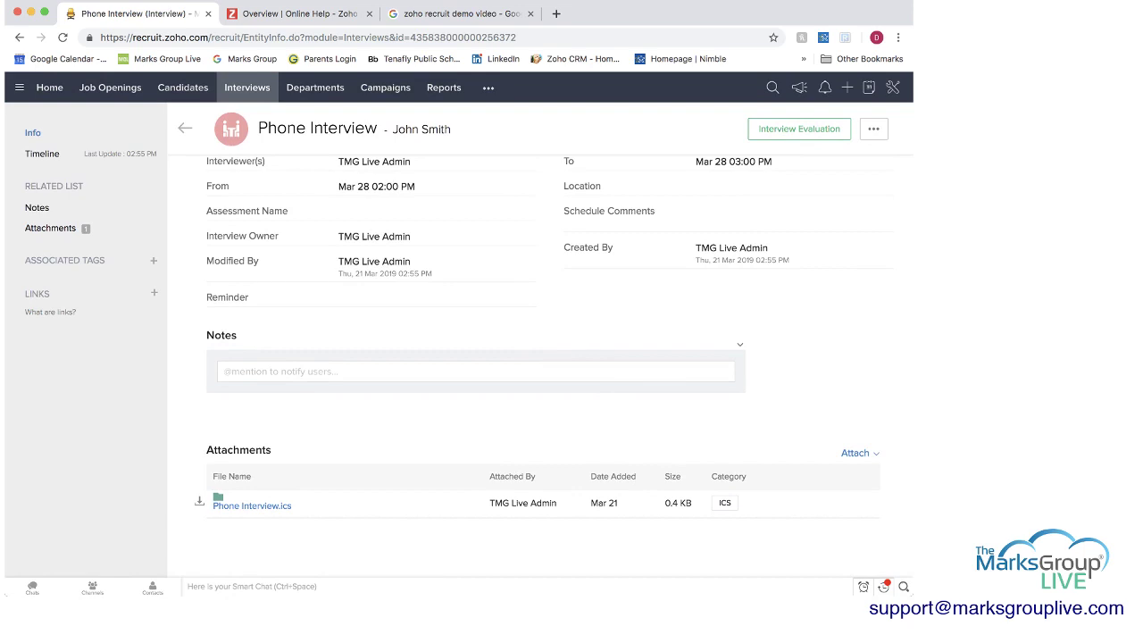
{"action": "scroll", "coordinate": [559, 368], "scroll_direction": "up", "scroll_amount": 5}
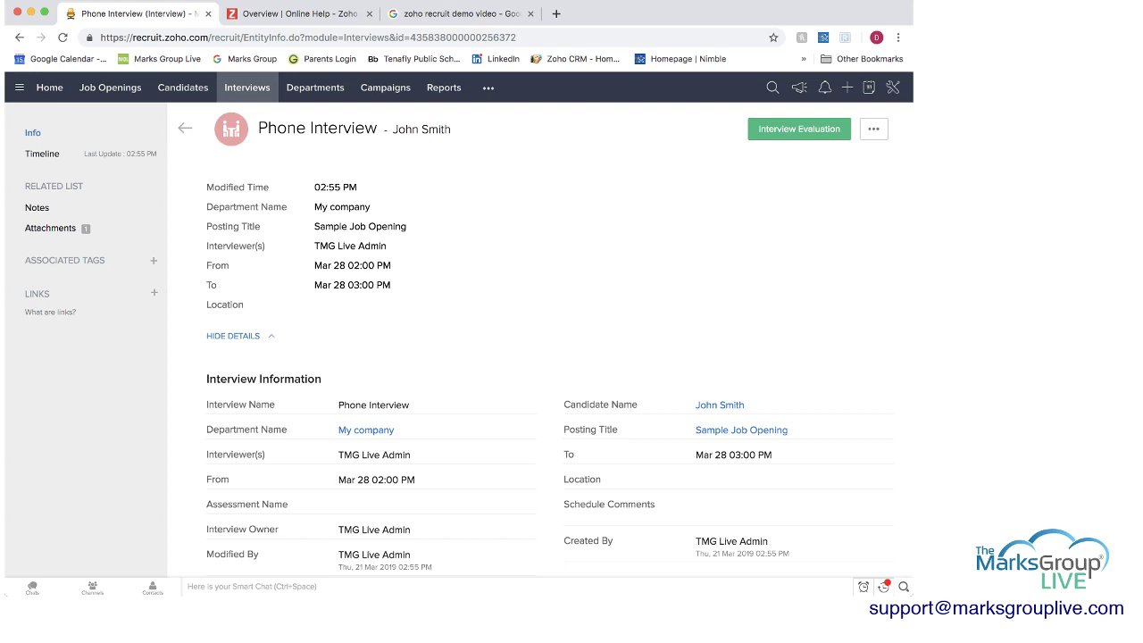
Submit the Phone Interview evaluation with the recommendation Selected and the candidate's status changed to Qualified.
{"action": "left_click", "coordinate": [799, 129]}
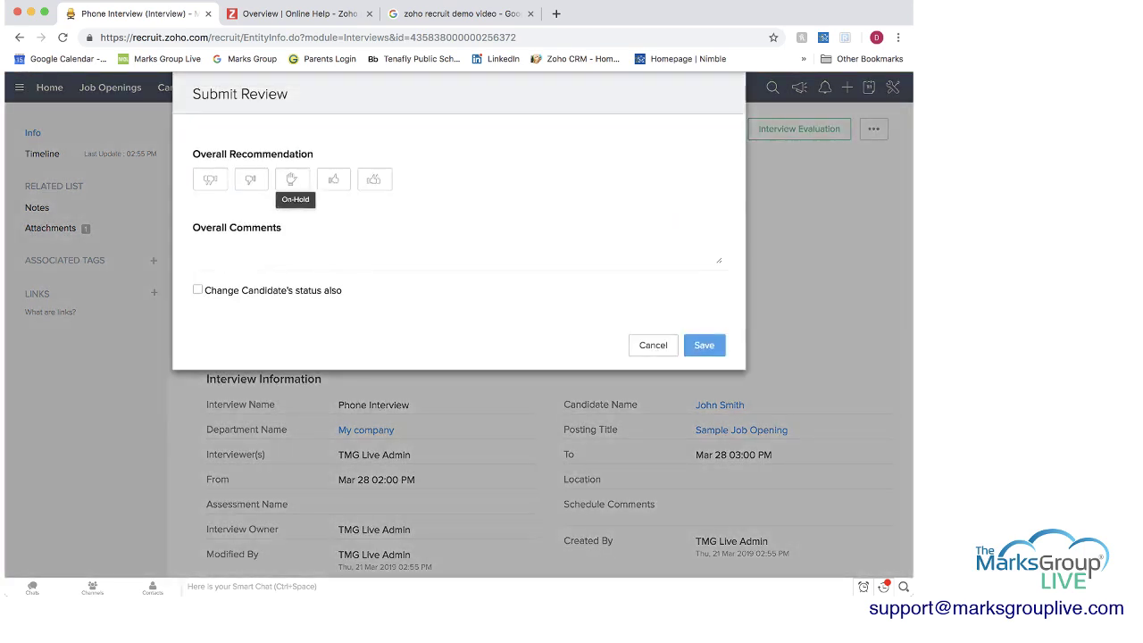
{"action": "left_click", "coordinate": [292, 178]}
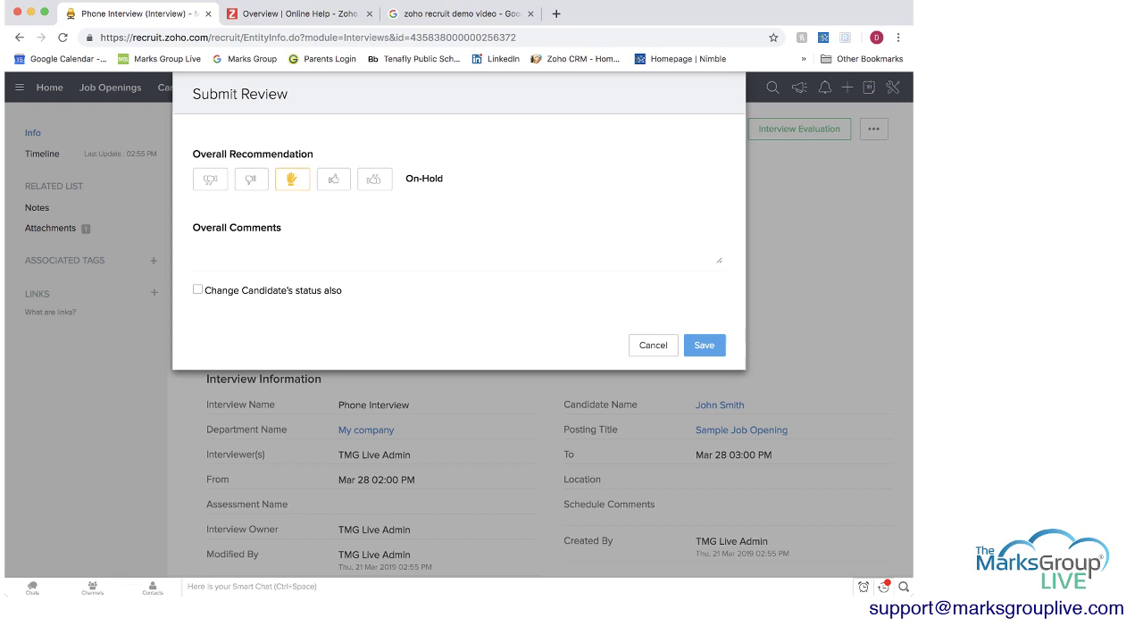
{"action": "left_click", "coordinate": [334, 179]}
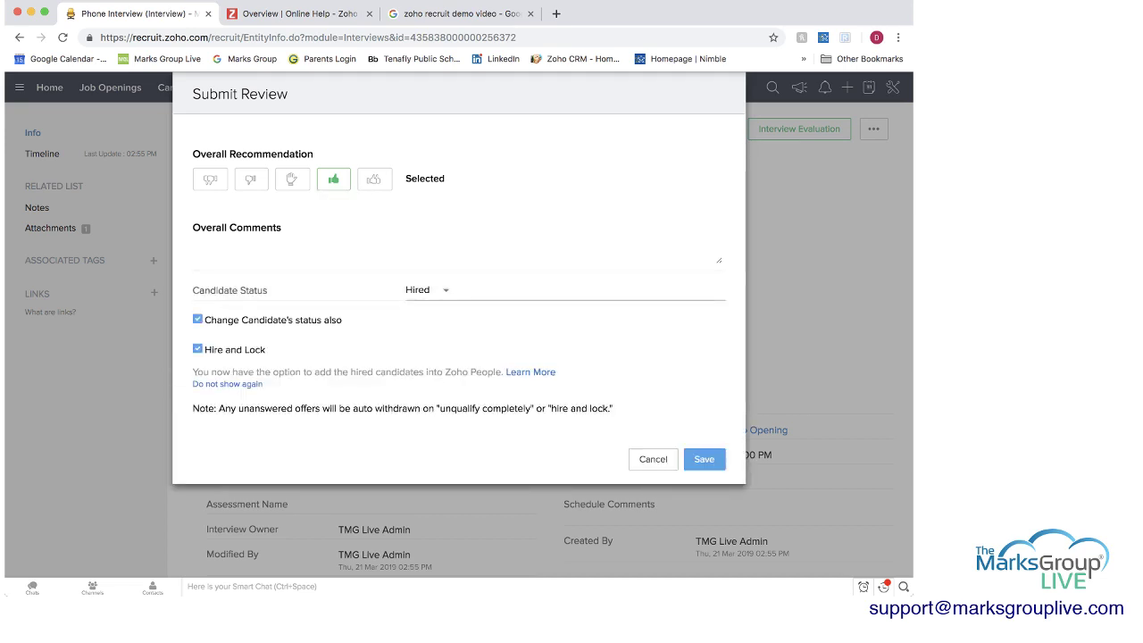
{"action": "left_click", "coordinate": [445, 290]}
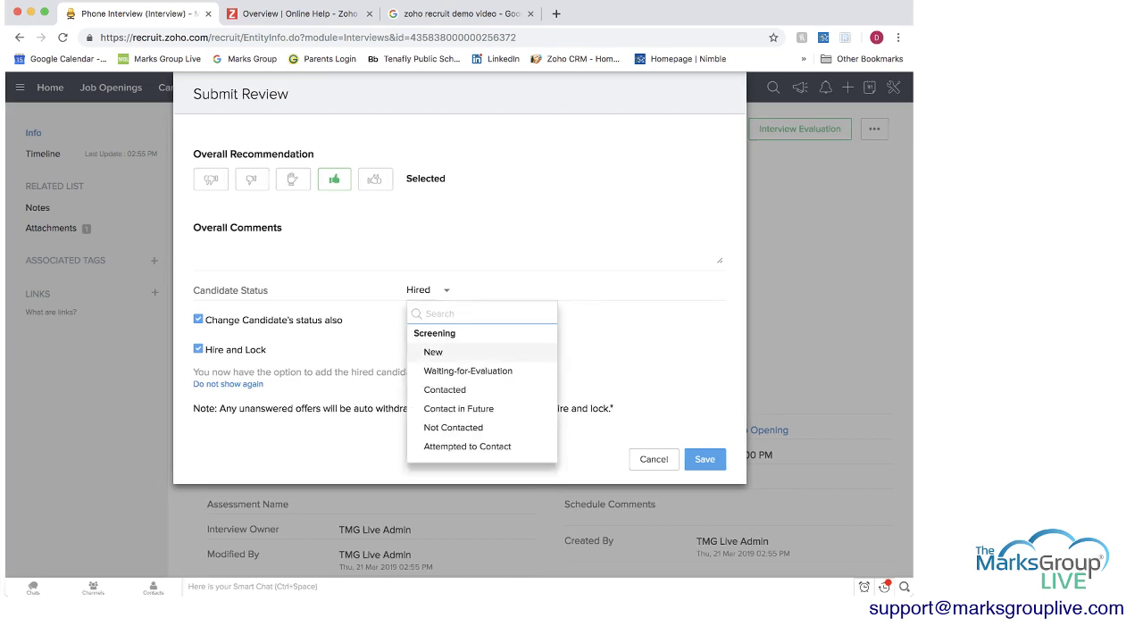
{"action": "scroll", "coordinate": [483, 413], "scroll_direction": "down", "scroll_amount": 2}
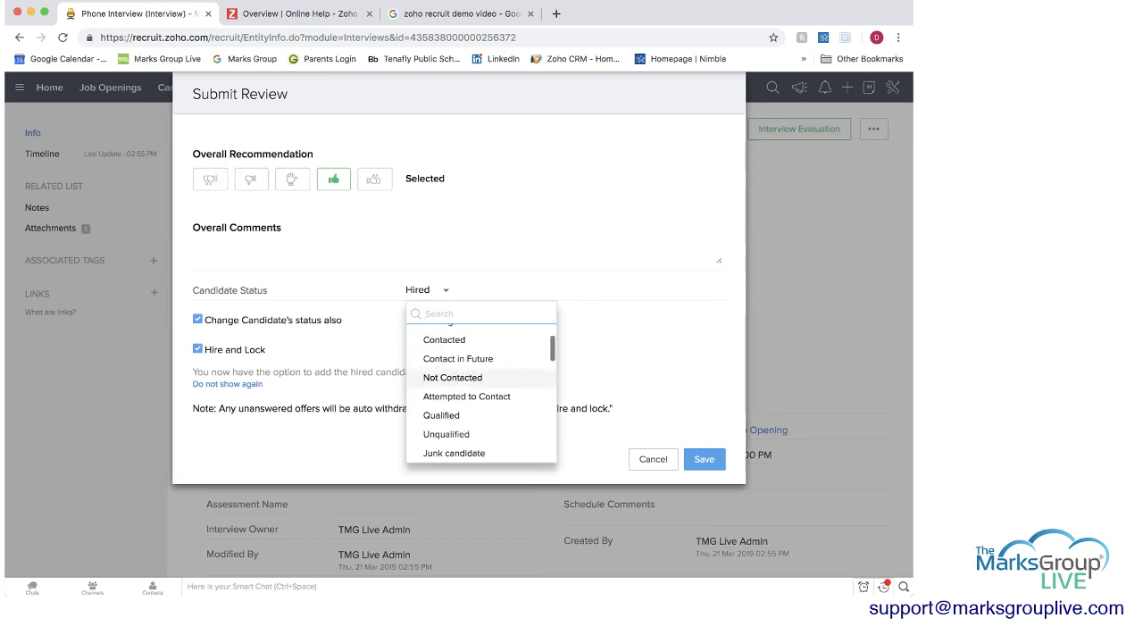
{"action": "scroll", "coordinate": [482, 402], "scroll_direction": "down", "scroll_amount": 2}
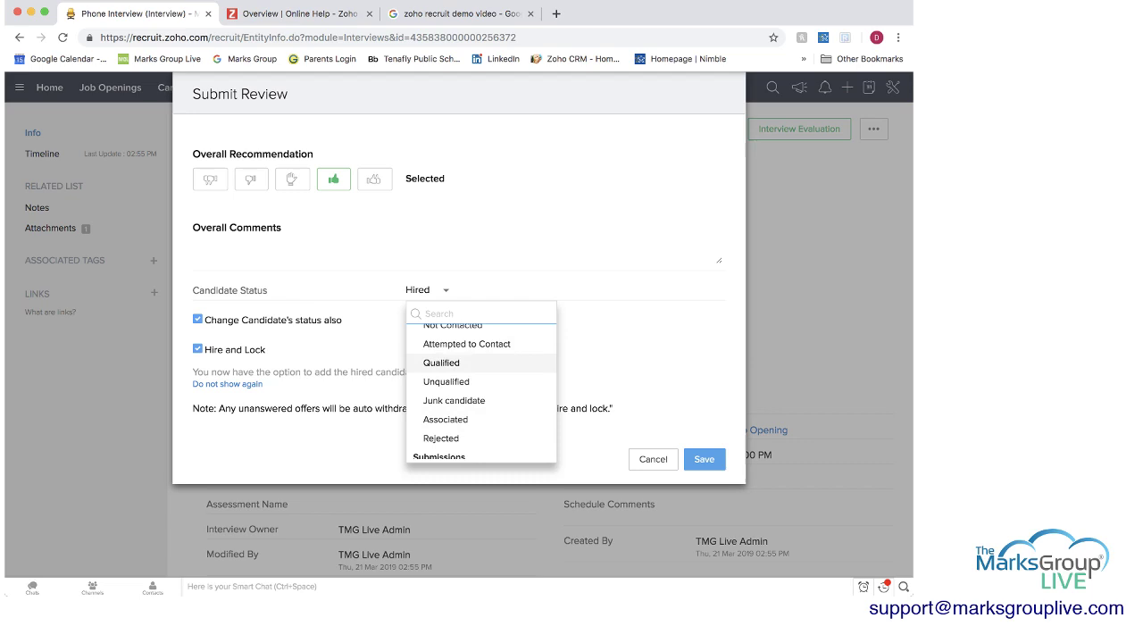
{"action": "left_click", "coordinate": [441, 363]}
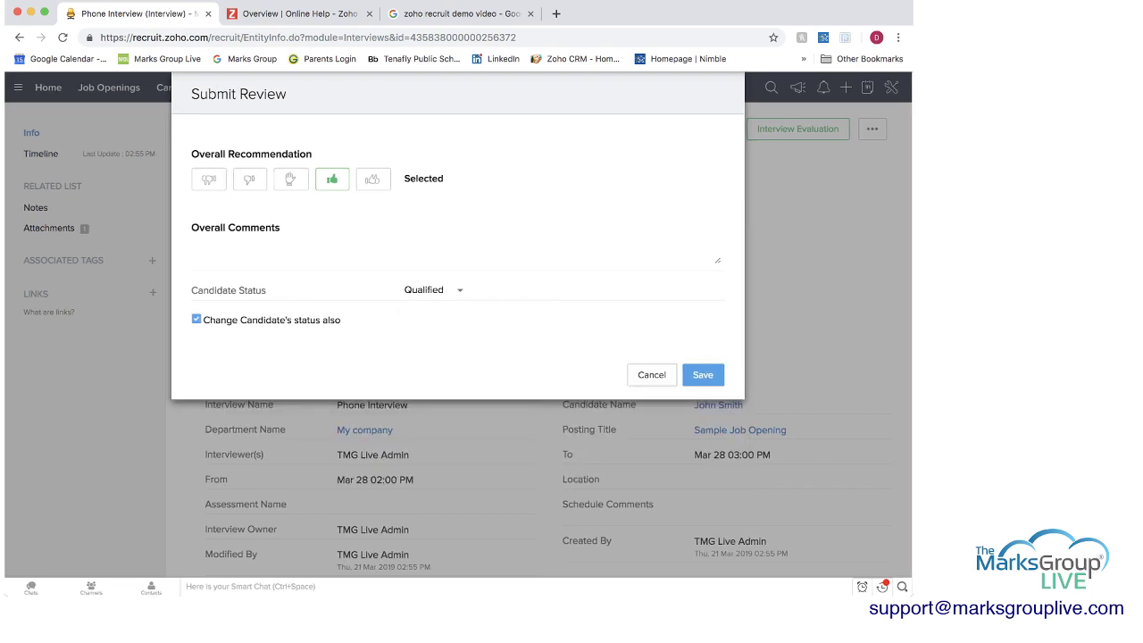
{"action": "left_click", "coordinate": [703, 374]}
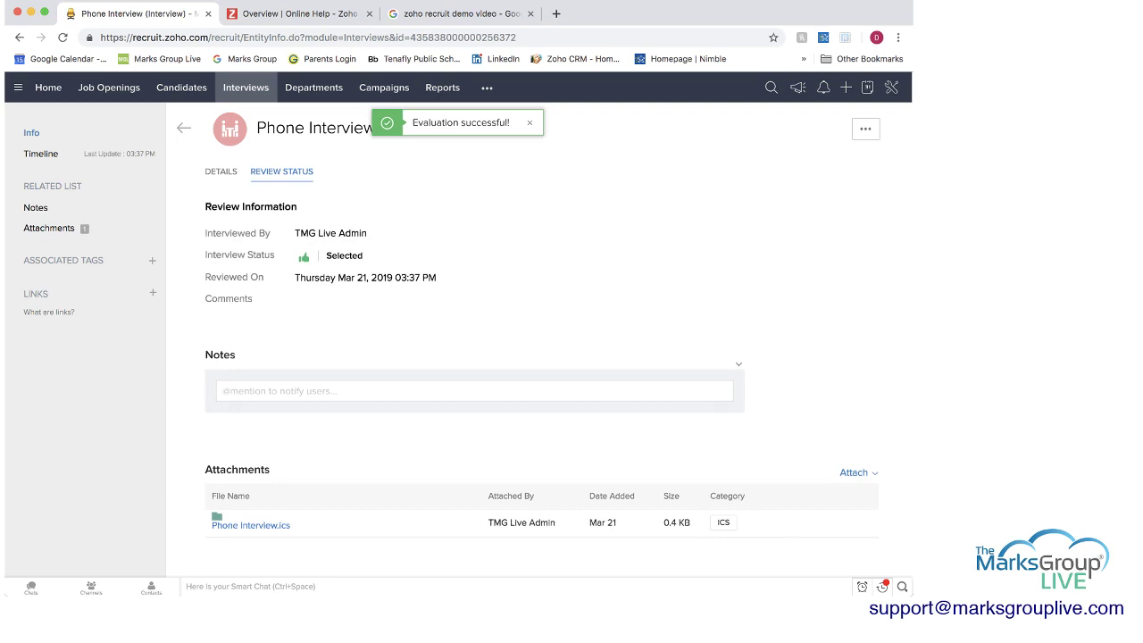
Open the Qualified candidate's record from the Candidates list and bring up the job openings available to associate.
{"action": "left_click", "coordinate": [181, 88]}
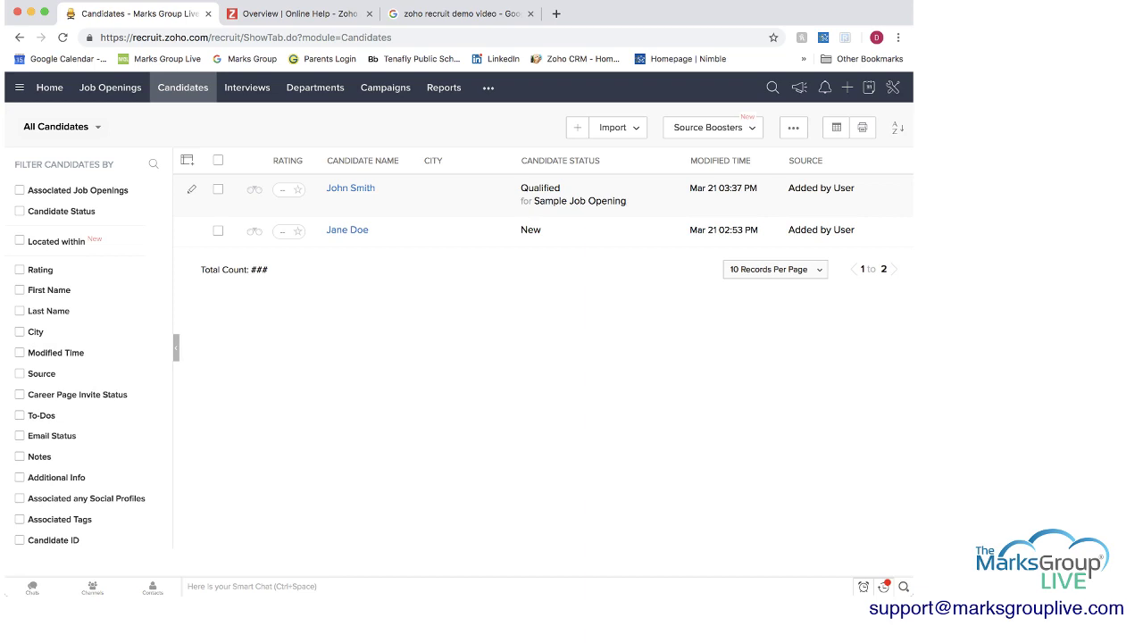
{"action": "left_click", "coordinate": [350, 188]}
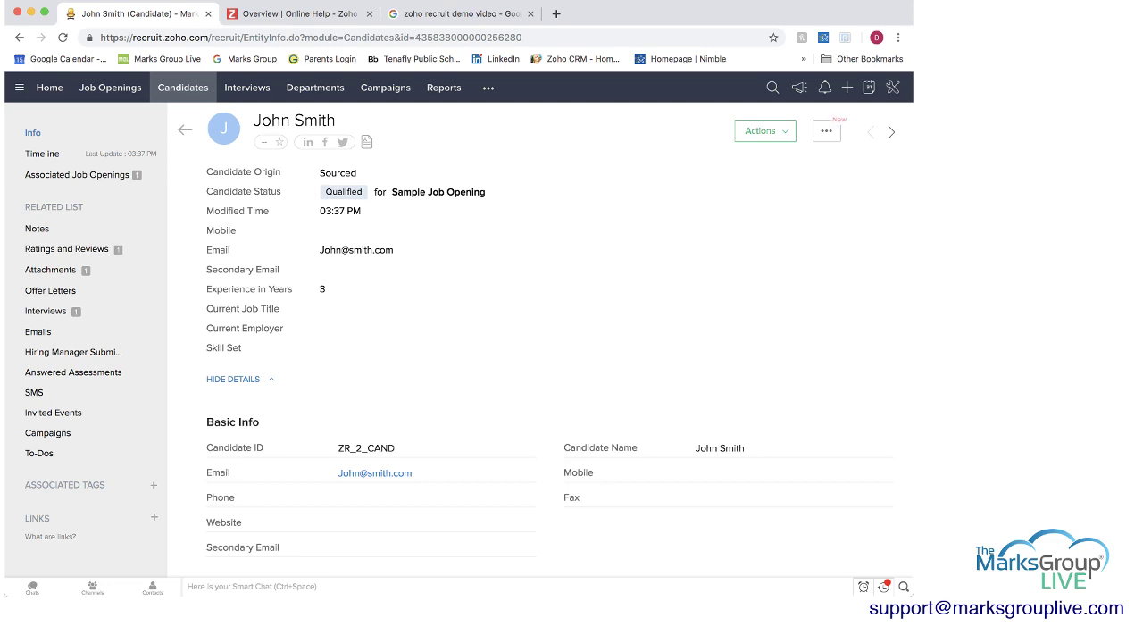
{"action": "left_click", "coordinate": [765, 130]}
{"action": "left_click", "coordinate": [727, 154]}
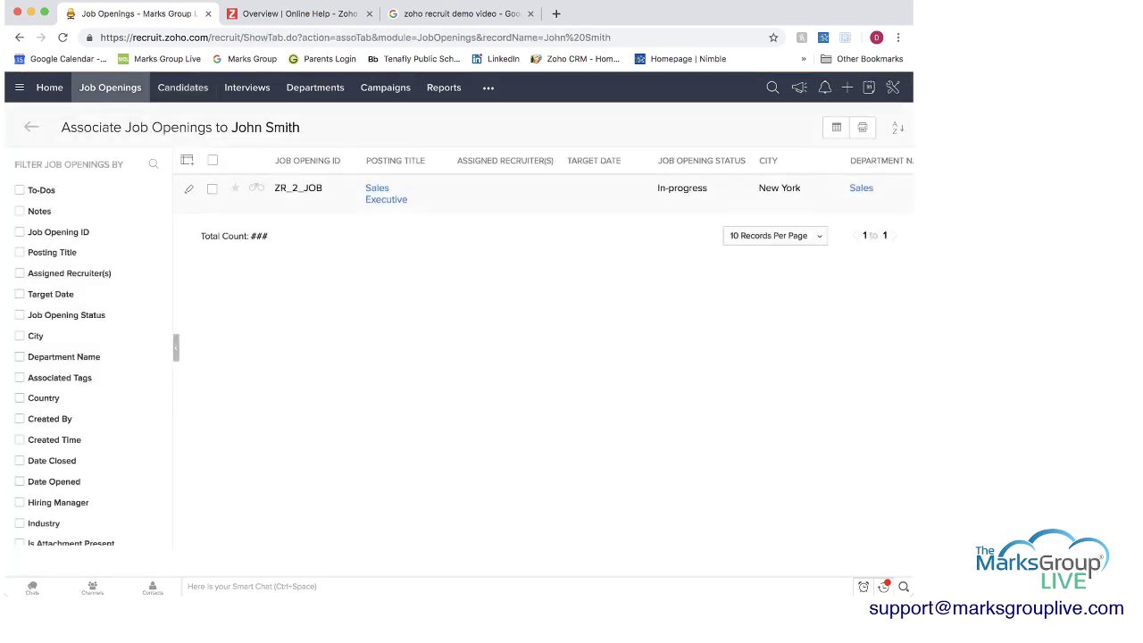
Open the Sales Executive job opening from the association list and look over its details and requirements.
{"action": "left_click", "coordinate": [385, 194]}
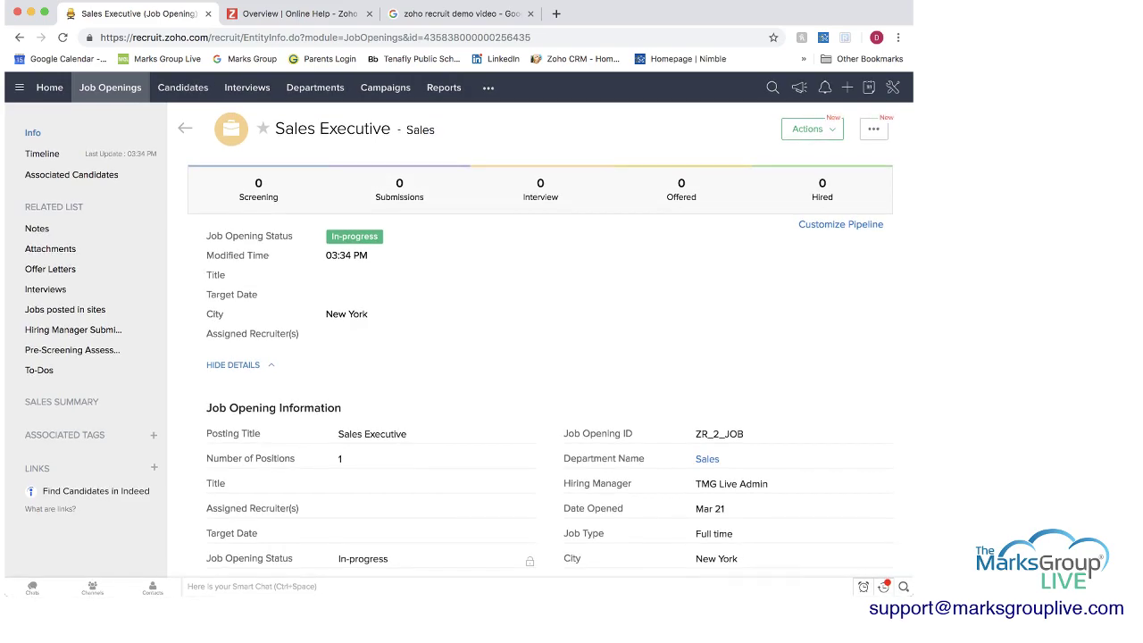
{"action": "scroll", "coordinate": [550, 365], "scroll_direction": "down", "scroll_amount": 10}
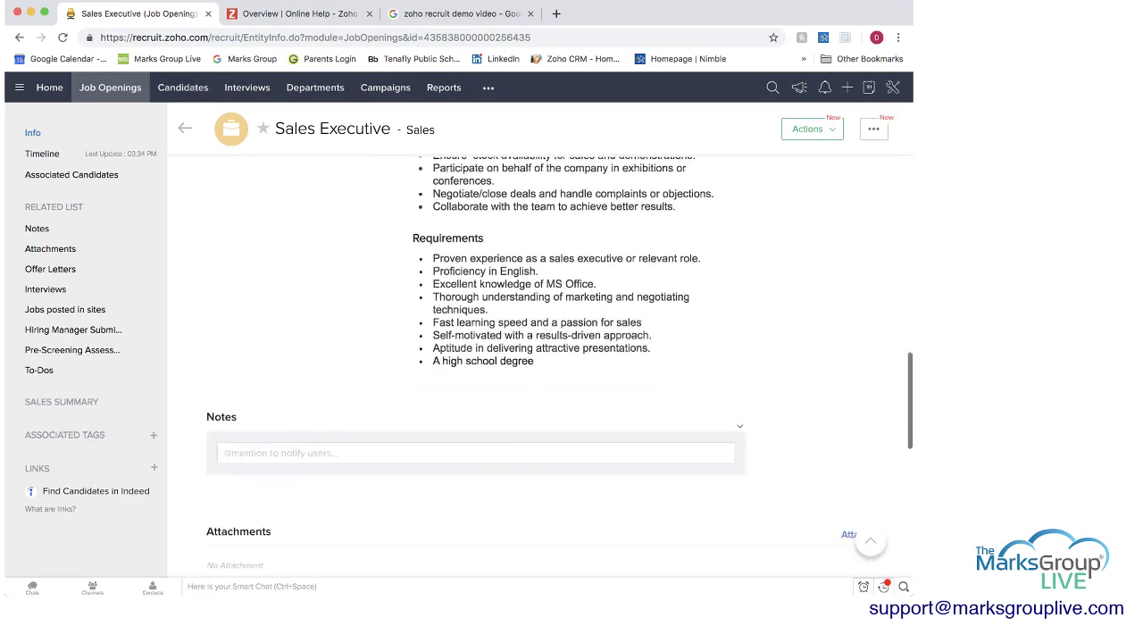
{"action": "scroll", "coordinate": [551, 365], "scroll_direction": "down", "scroll_amount": 1}
{"action": "scroll", "coordinate": [550, 365], "scroll_direction": "up", "scroll_amount": 10}
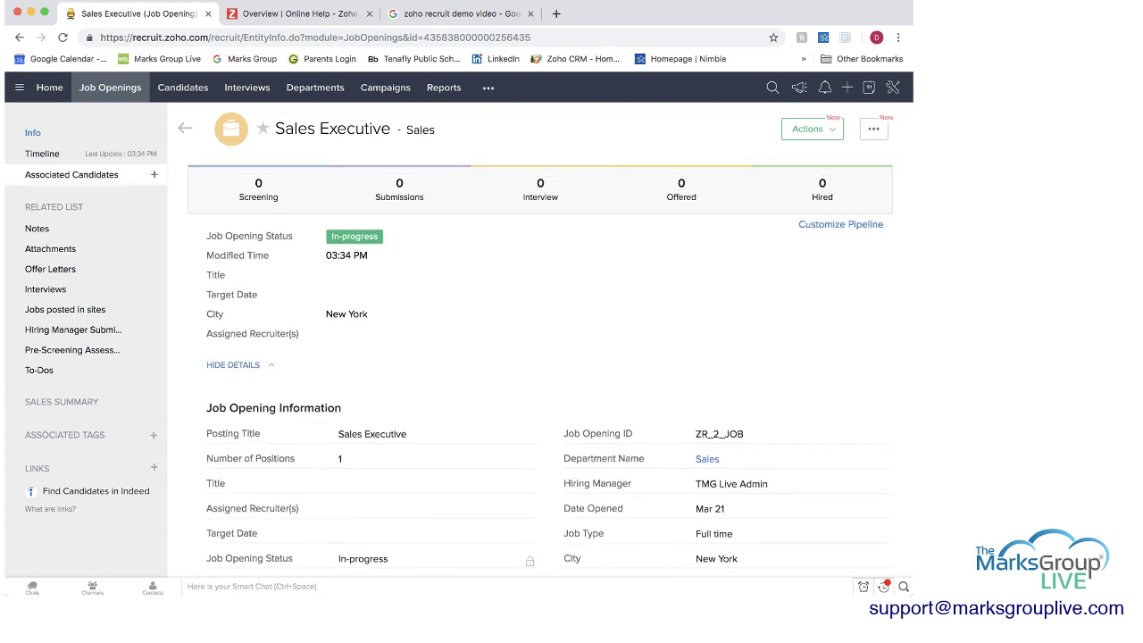
Associate the Qualified candidate with the Sales Executive opening, using the candidate status Associated and no comments.
{"action": "left_click", "coordinate": [71, 175]}
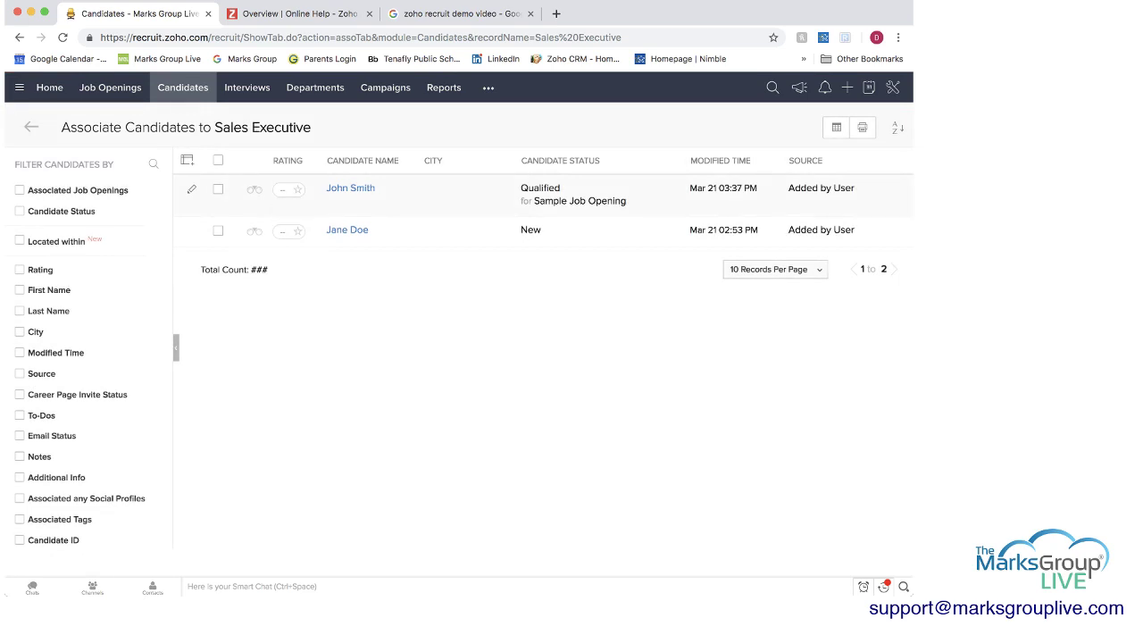
{"action": "left_click", "coordinate": [218, 188]}
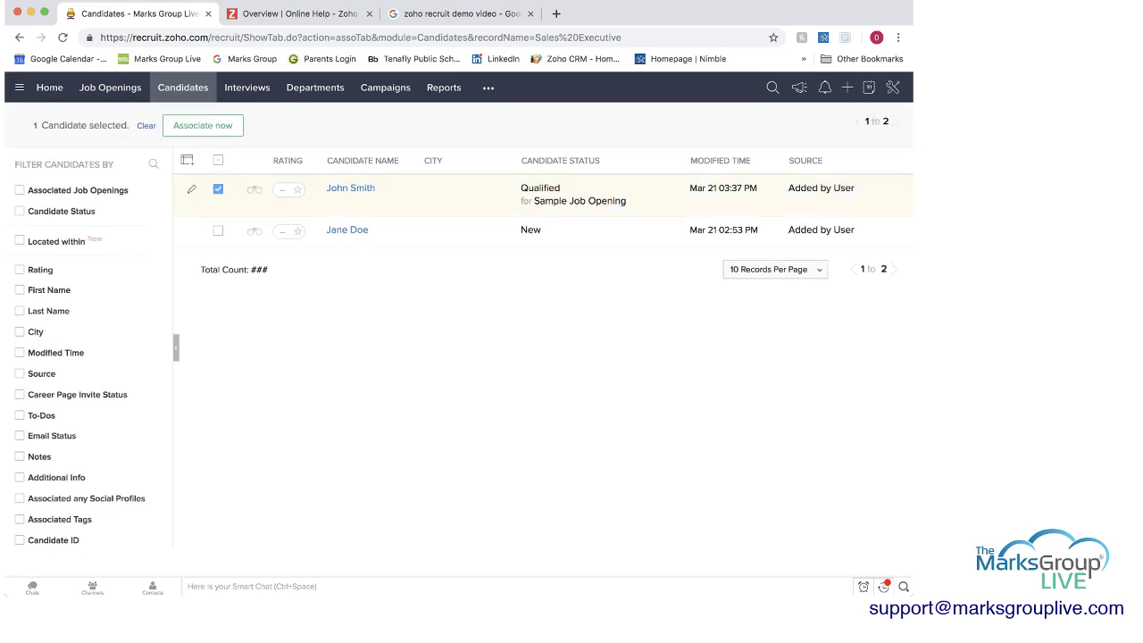
{"action": "left_click", "coordinate": [203, 125]}
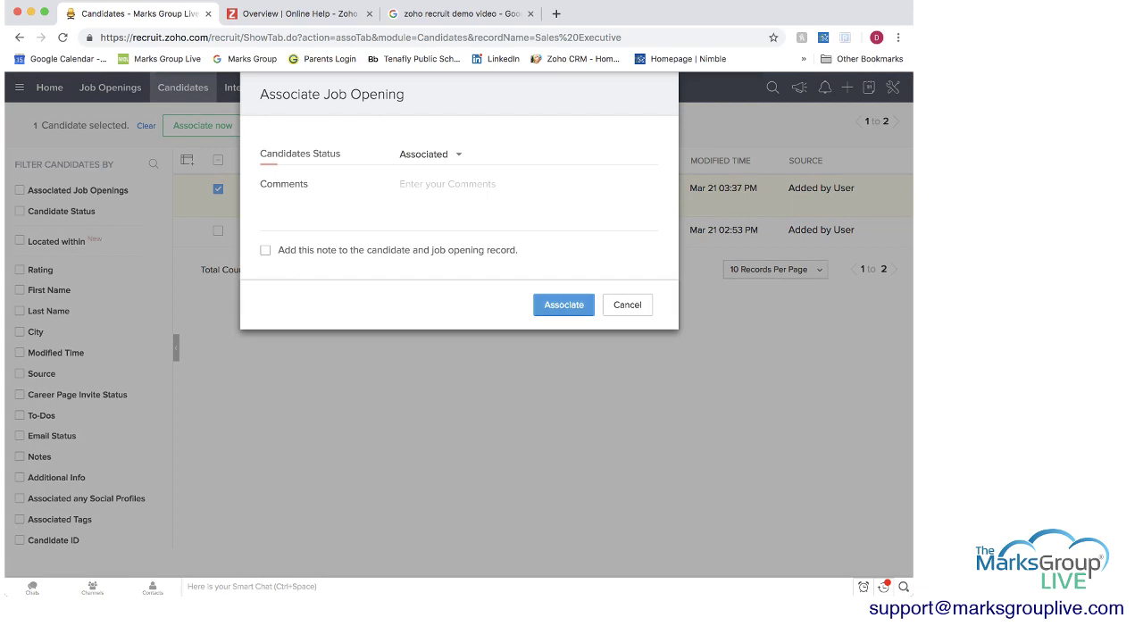
{"action": "left_click", "coordinate": [564, 304]}
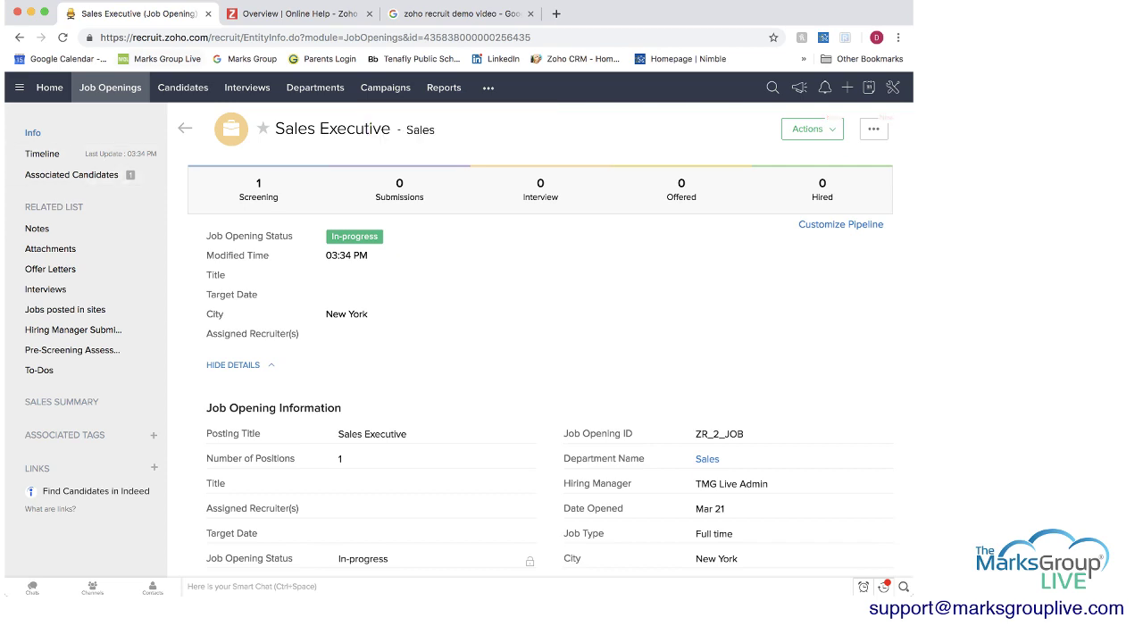
Look over the record of the candidate associated with Sales Executive and check the Source Boosters options for candidates.
{"action": "left_click", "coordinate": [182, 87]}
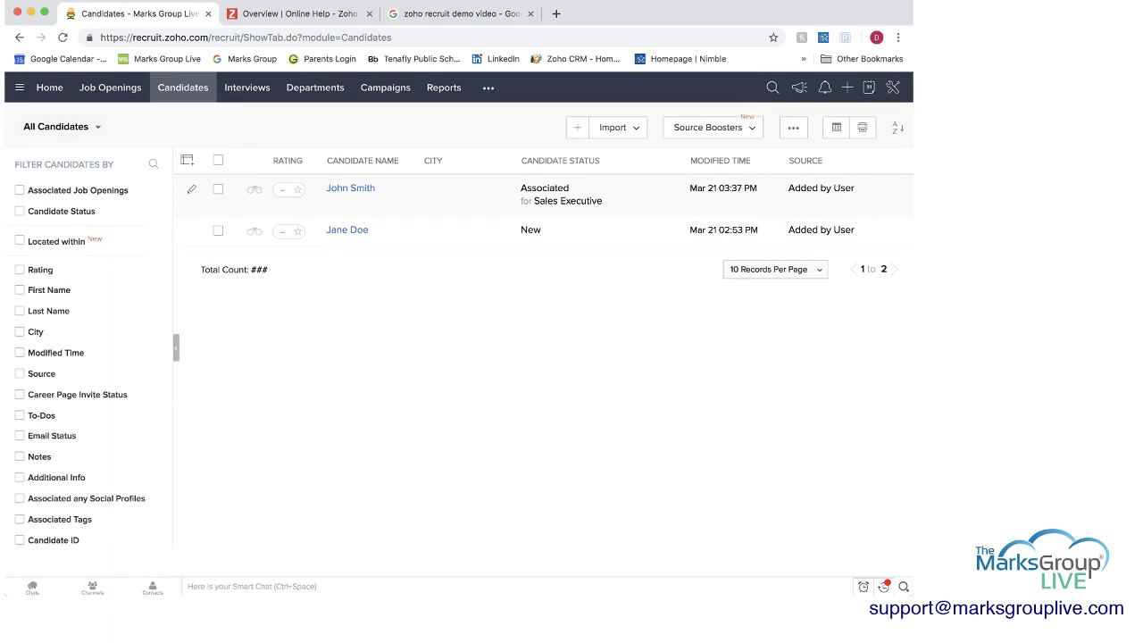
{"action": "left_click", "coordinate": [350, 189]}
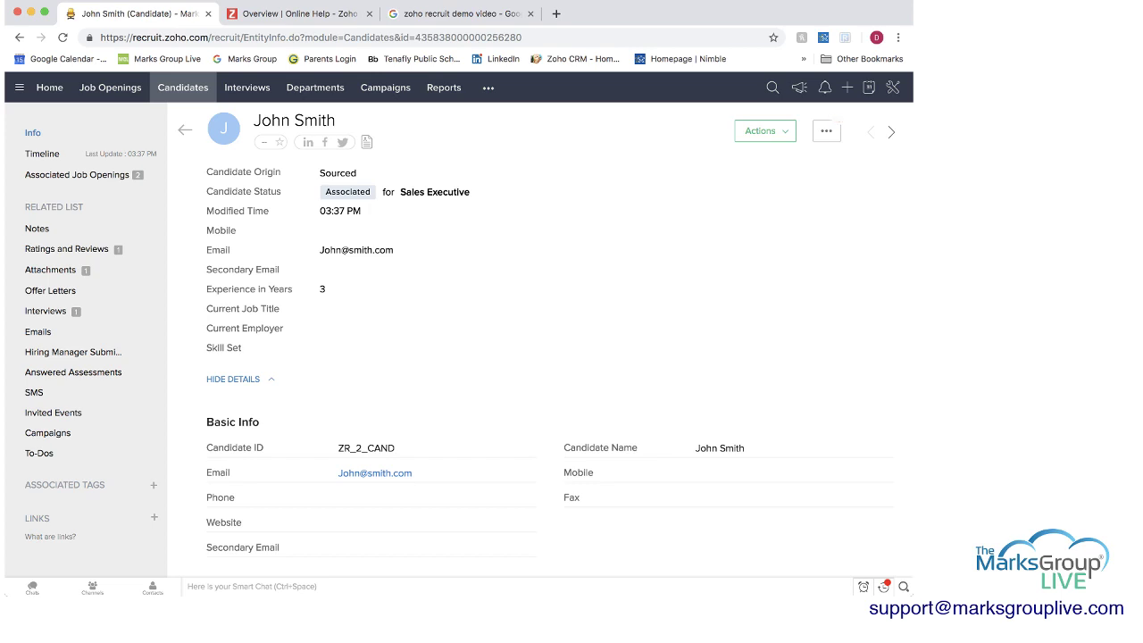
{"action": "scroll", "coordinate": [557, 368], "scroll_direction": "down", "scroll_amount": 8}
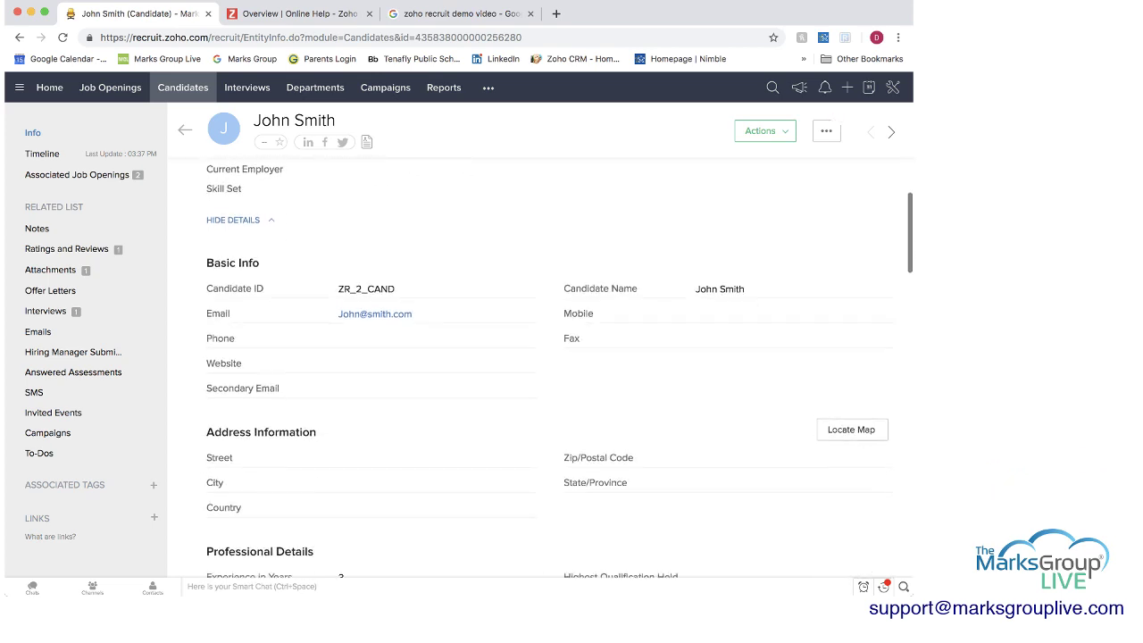
{"action": "scroll", "coordinate": [549, 368], "scroll_direction": "down", "scroll_amount": 3}
{"action": "scroll", "coordinate": [549, 368], "scroll_direction": "up", "scroll_amount": 10}
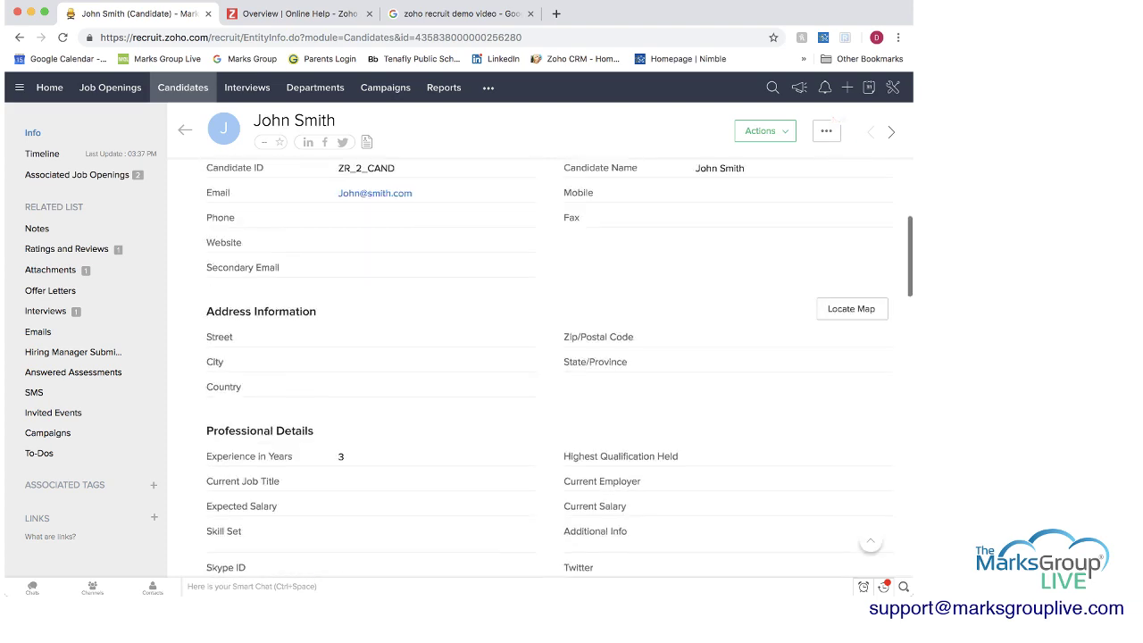
{"action": "scroll", "coordinate": [340, 242], "scroll_direction": "up", "scroll_amount": 2}
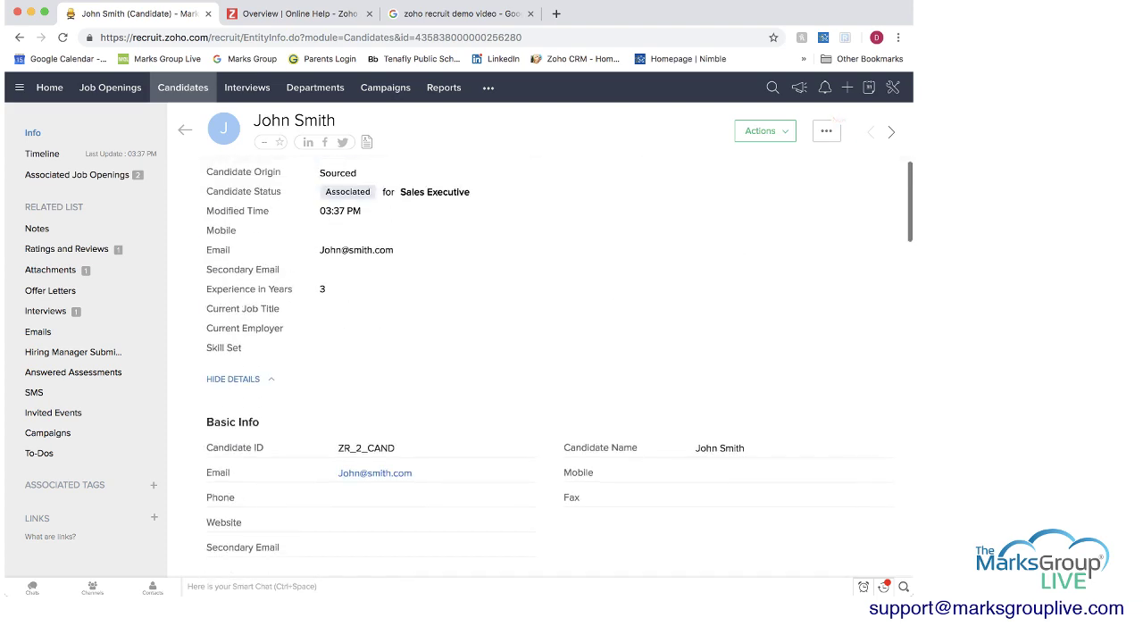
{"action": "left_click", "coordinate": [185, 129]}
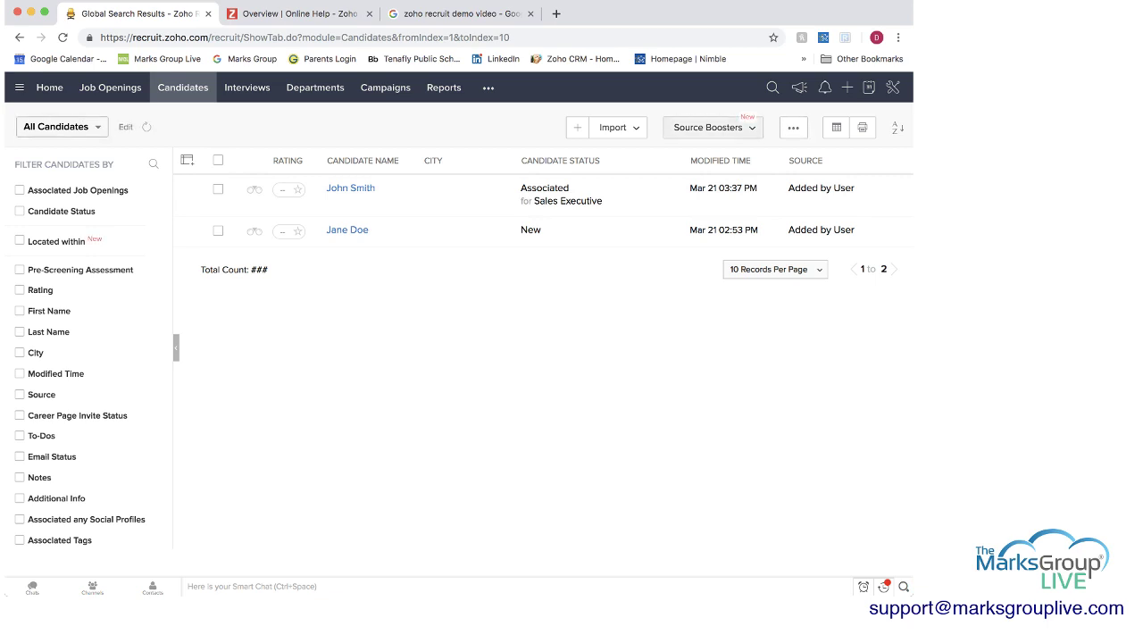
{"action": "left_click", "coordinate": [713, 127]}
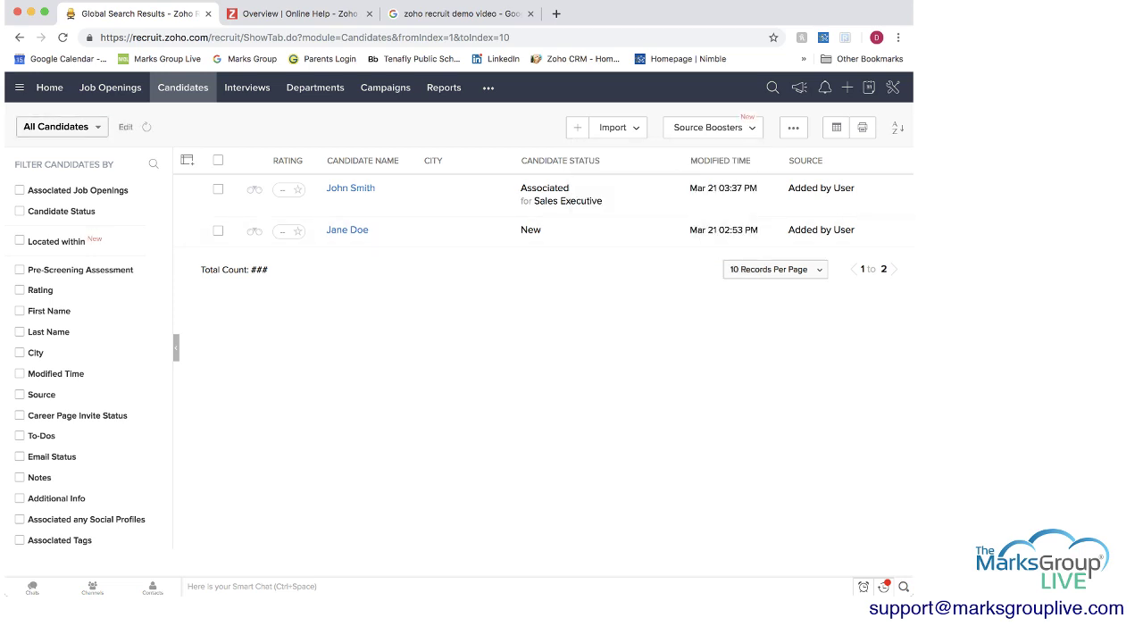
View the Interviews list and examine the Sales department's record in the Departments module.
{"action": "left_click", "coordinate": [246, 88]}
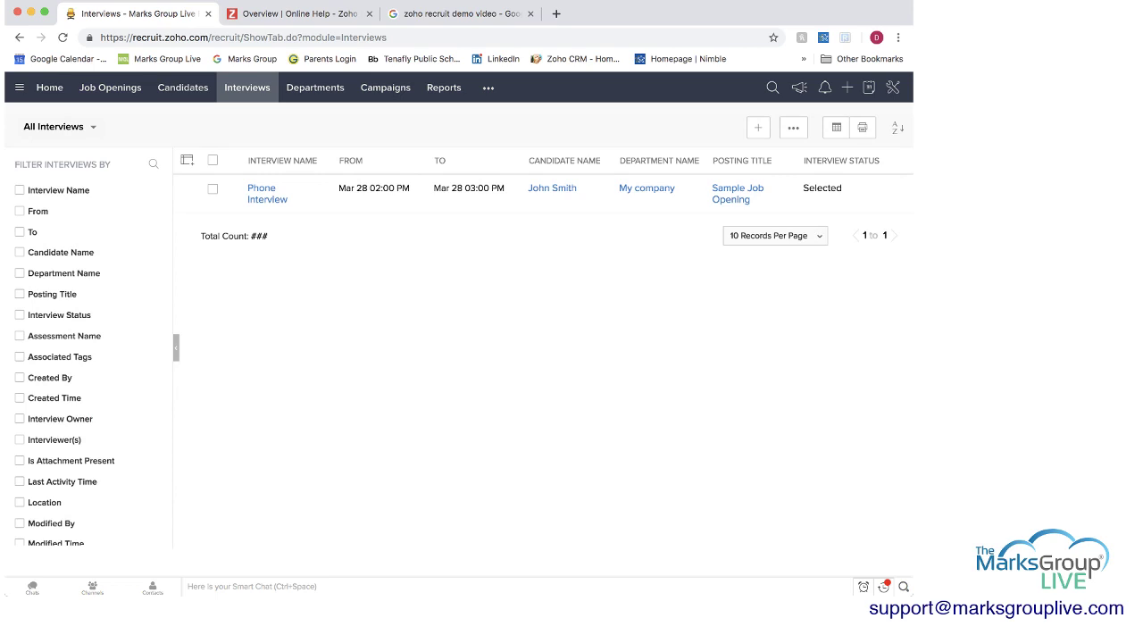
{"action": "left_click", "coordinate": [315, 87]}
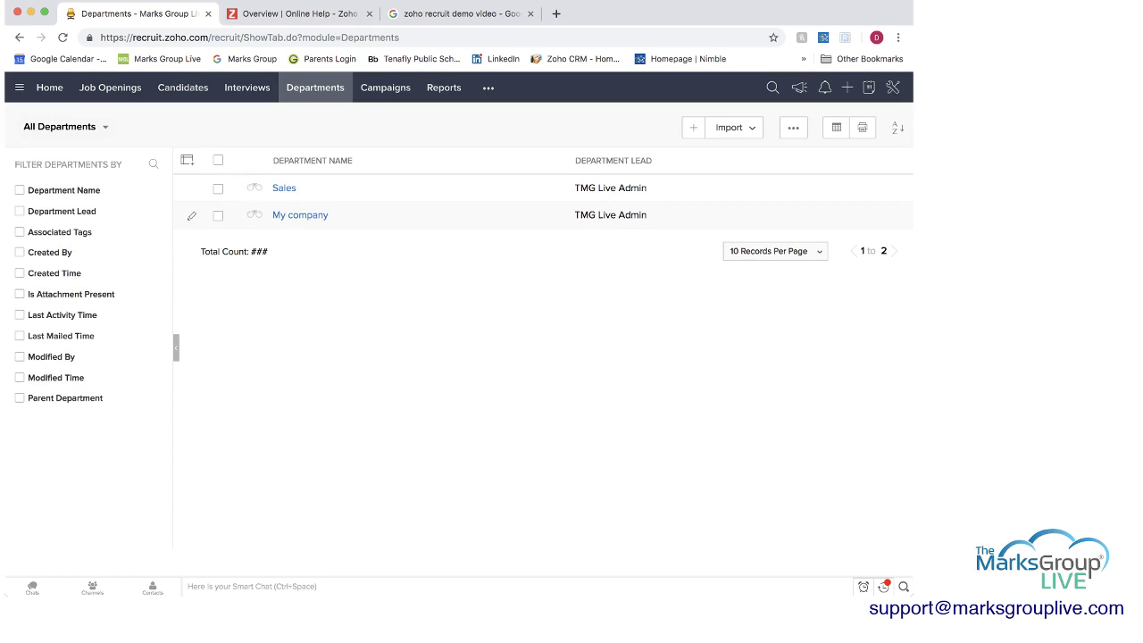
{"action": "left_click", "coordinate": [285, 187]}
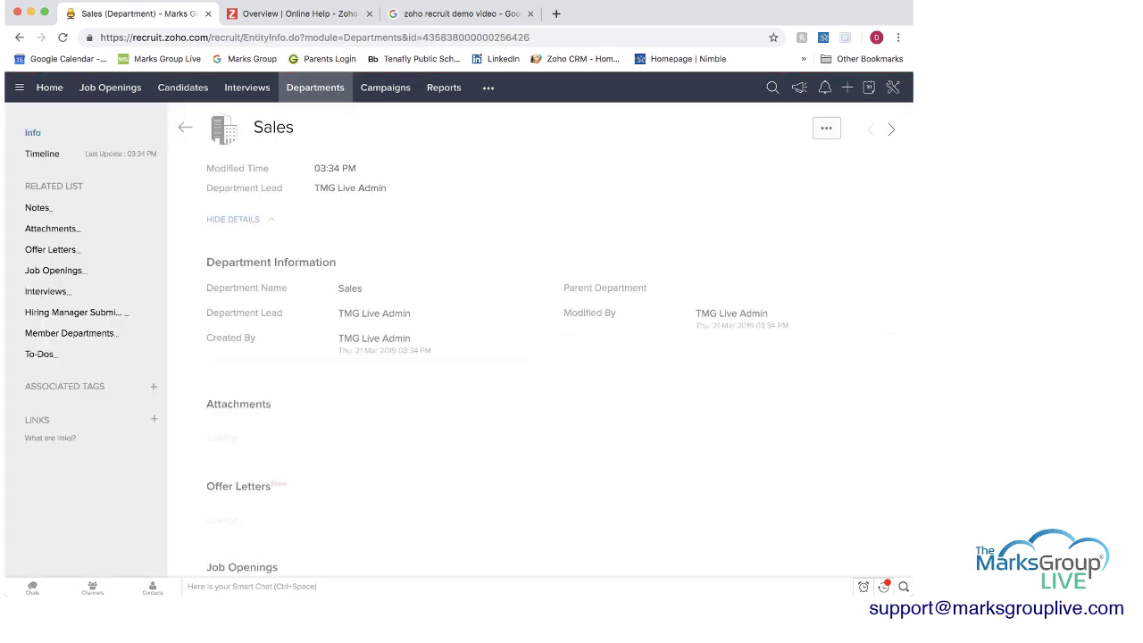
{"action": "scroll", "coordinate": [559, 366], "scroll_direction": "down", "scroll_amount": 3}
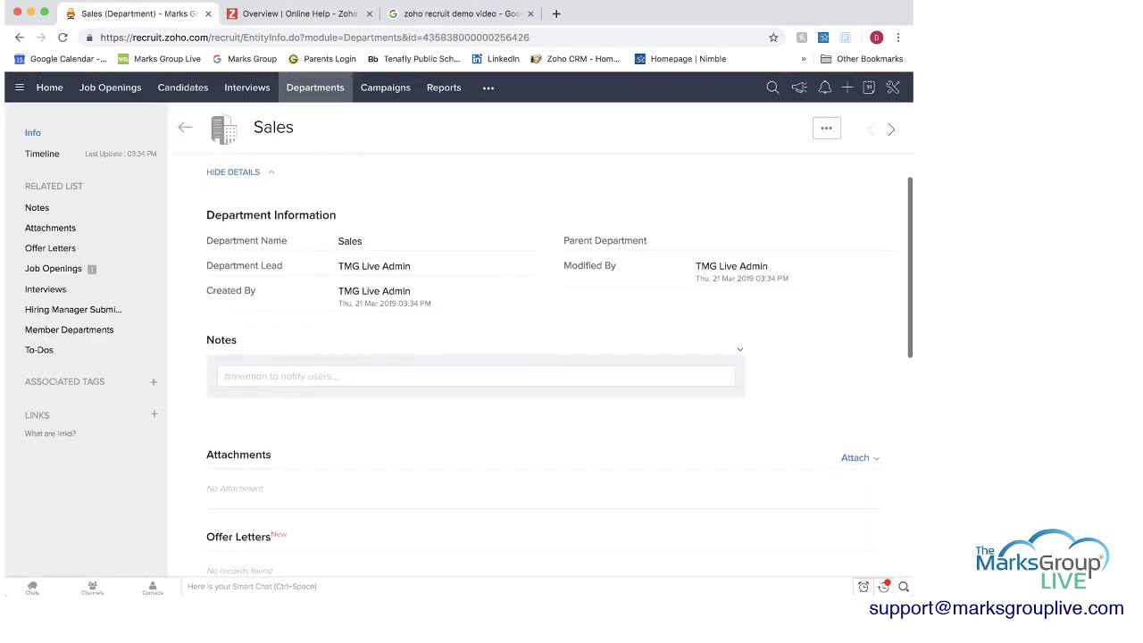
{"action": "scroll", "coordinate": [559, 366], "scroll_direction": "up", "scroll_amount": 3}
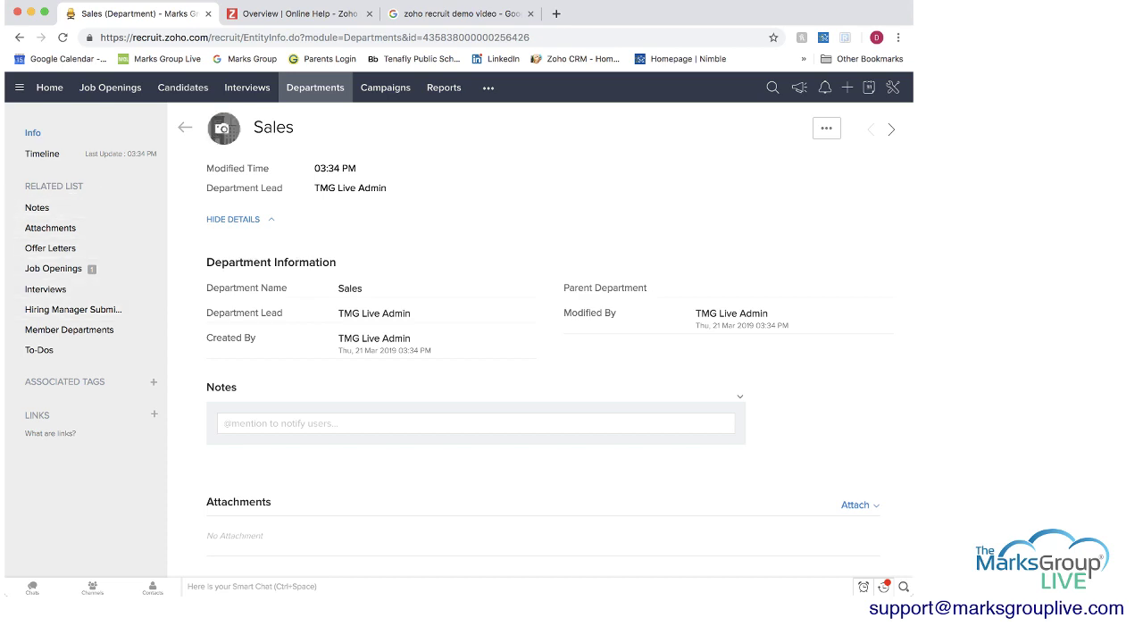
{"action": "left_click", "coordinate": [185, 128]}
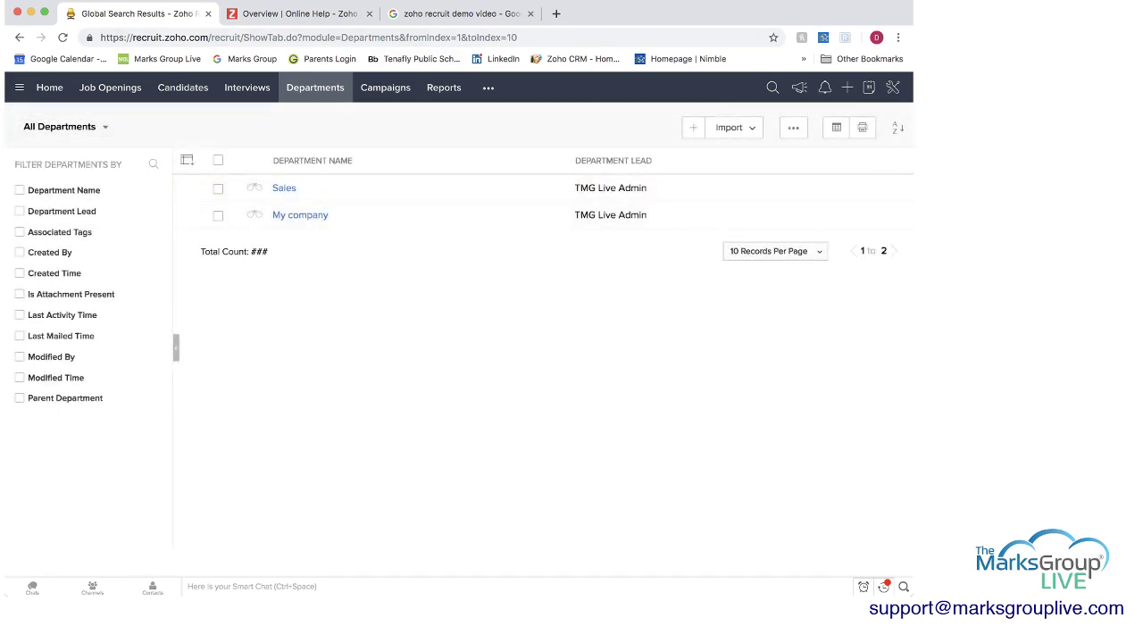
View the Campaigns module and run the Interview Reports report from the full list of reports.
{"action": "left_click", "coordinate": [385, 88]}
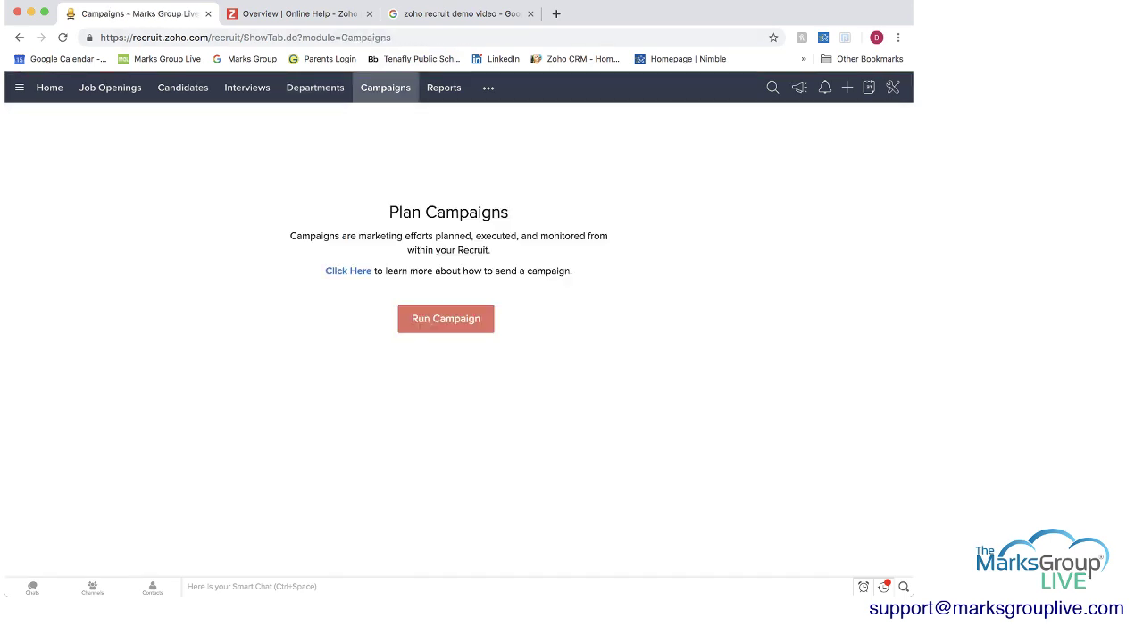
{"action": "left_click", "coordinate": [443, 88]}
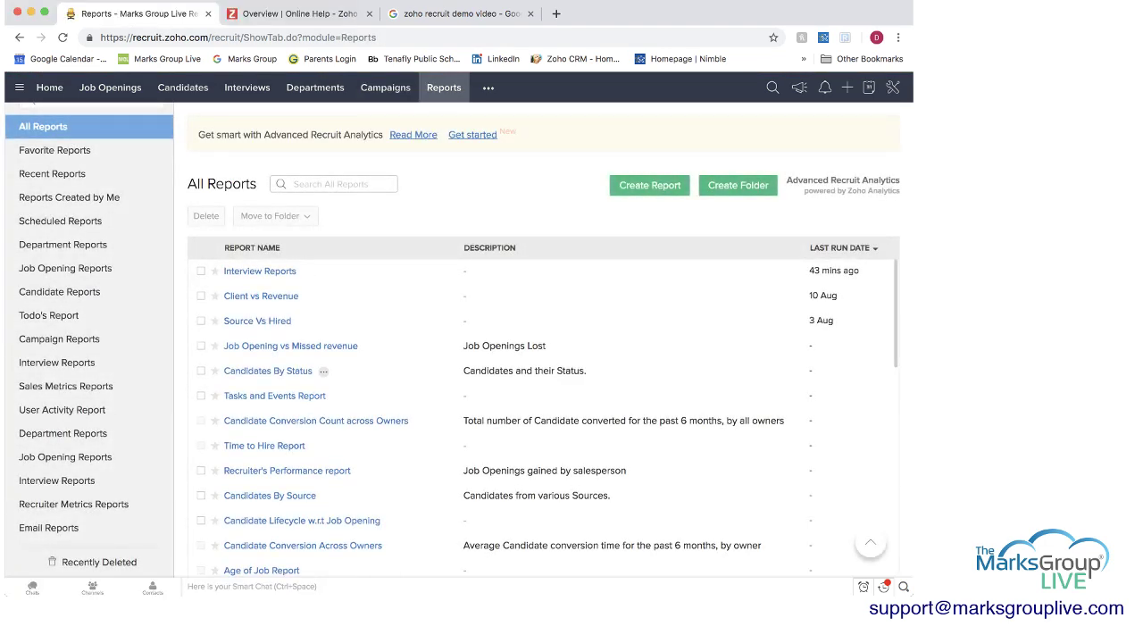
{"action": "scroll", "coordinate": [542, 352], "scroll_direction": "down", "scroll_amount": 1}
{"action": "scroll", "coordinate": [542, 352], "scroll_direction": "up", "scroll_amount": 1}
{"action": "left_click", "coordinate": [268, 272]}
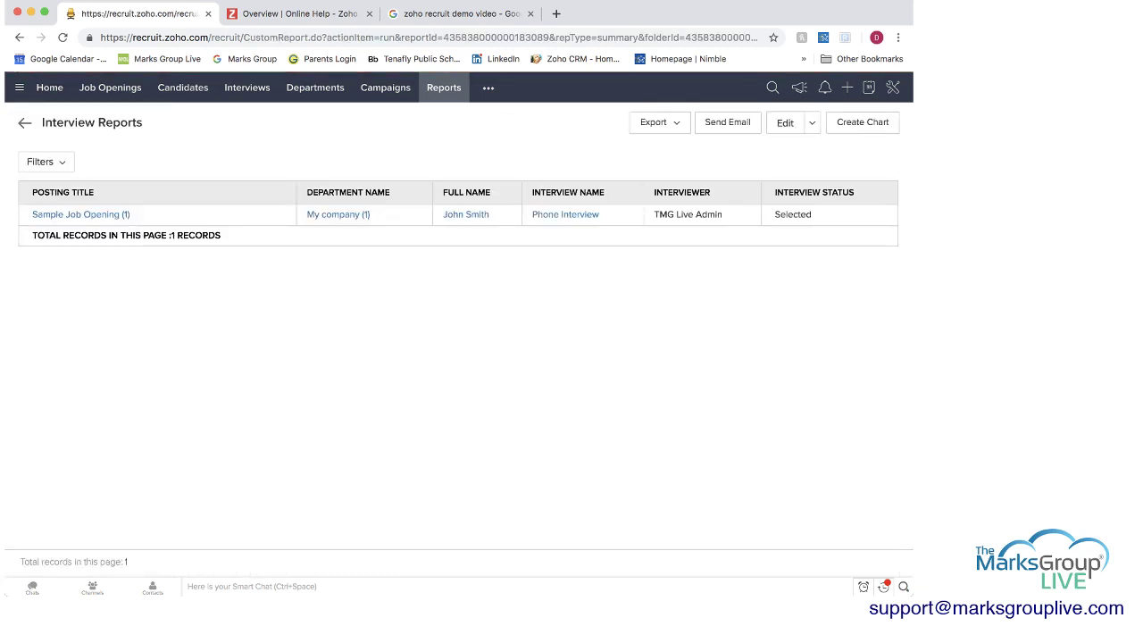
Examine the Interview Reports filters, keeping Interview Created Time as the column, and check the report's export and edit options.
{"action": "left_click", "coordinate": [43, 162]}
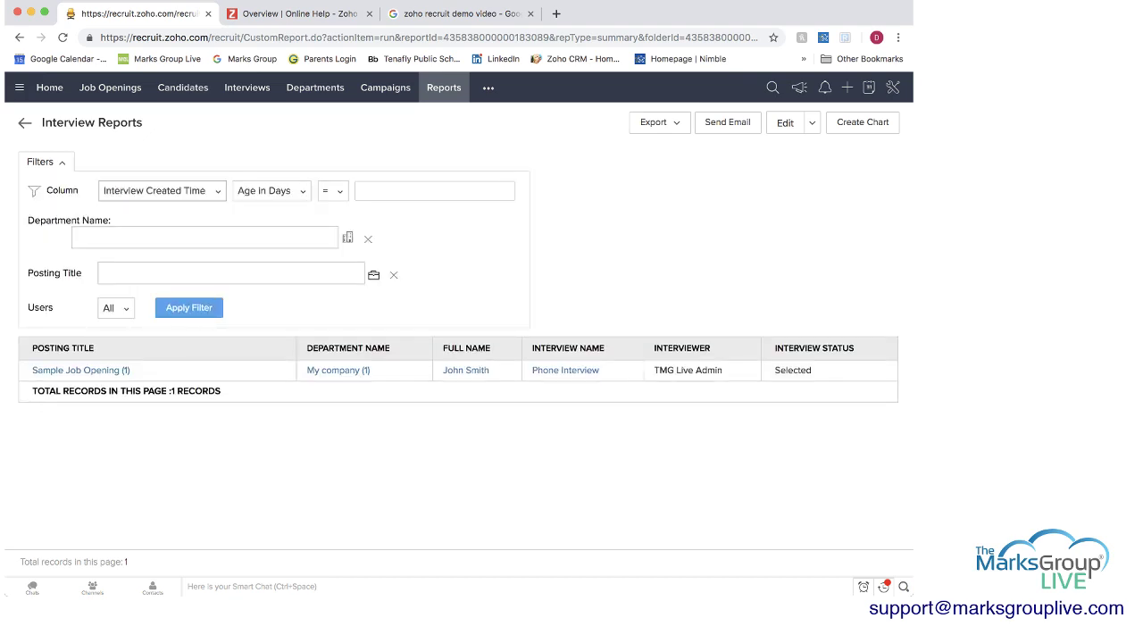
{"action": "left_click", "coordinate": [161, 190]}
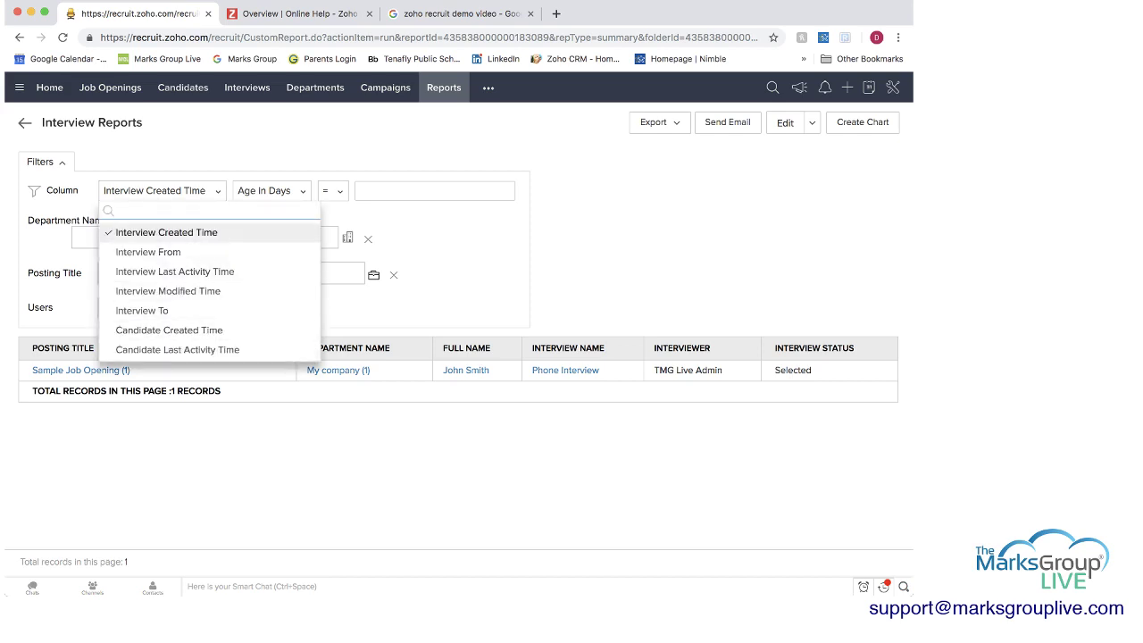
{"action": "left_click", "coordinate": [166, 233]}
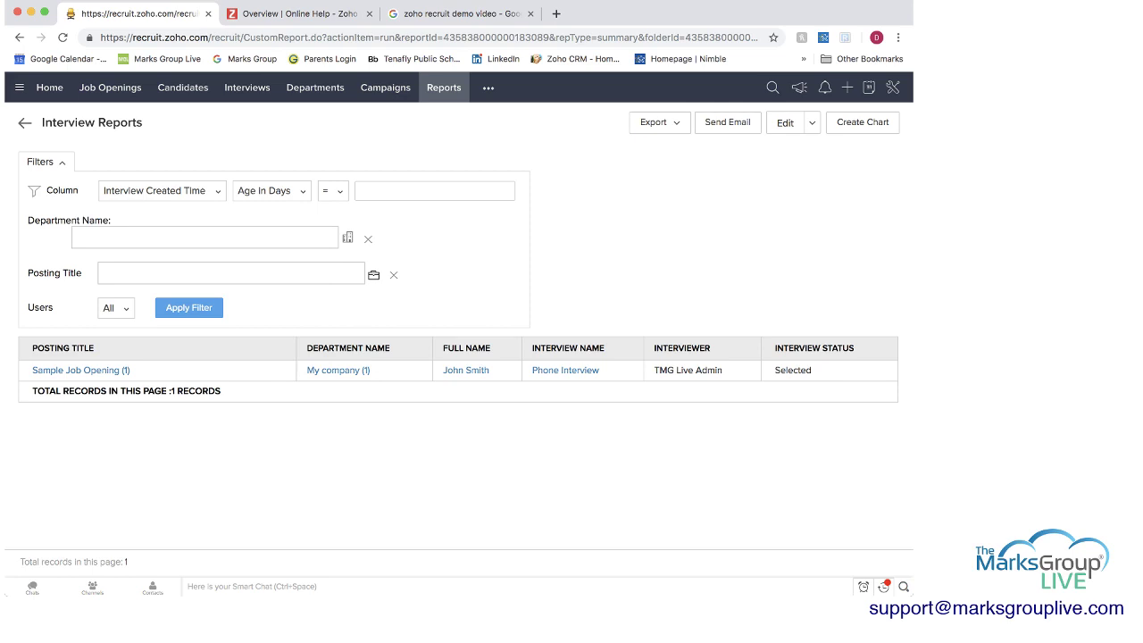
{"action": "left_click", "coordinate": [659, 122]}
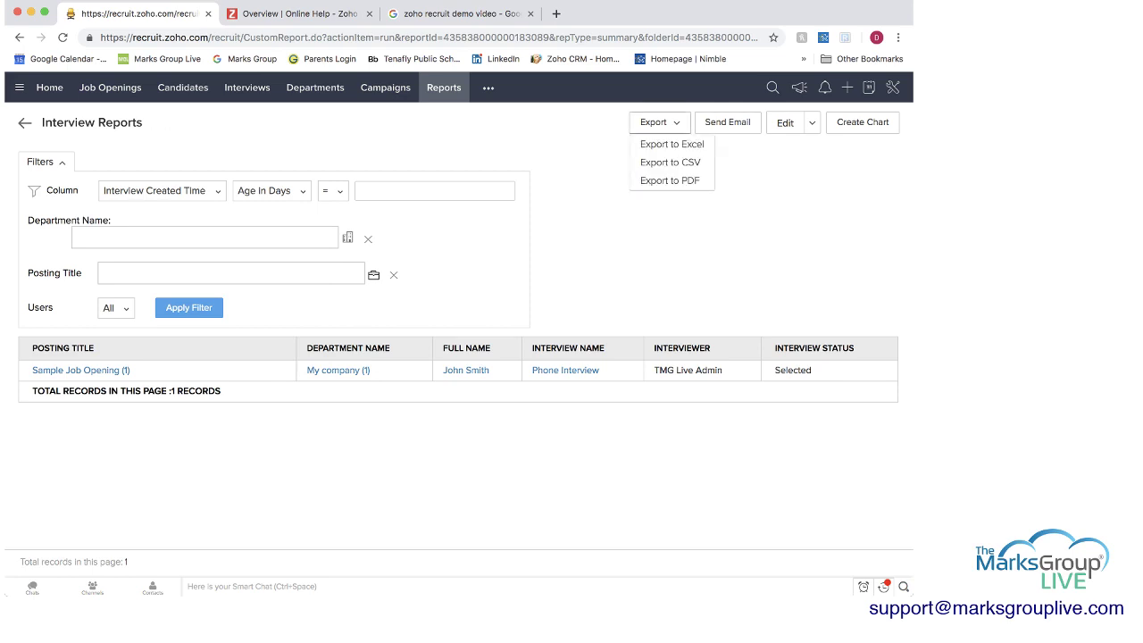
{"action": "left_click", "coordinate": [659, 123]}
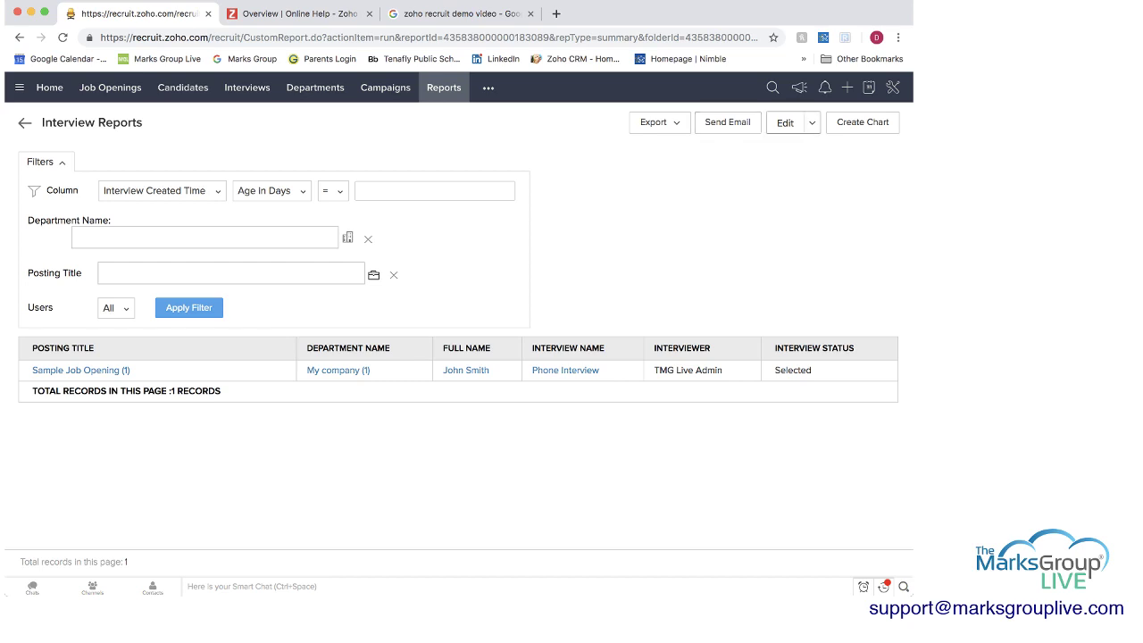
{"action": "left_click", "coordinate": [812, 122]}
{"action": "left_click", "coordinate": [835, 161]}
{"action": "left_click", "coordinate": [25, 122]}
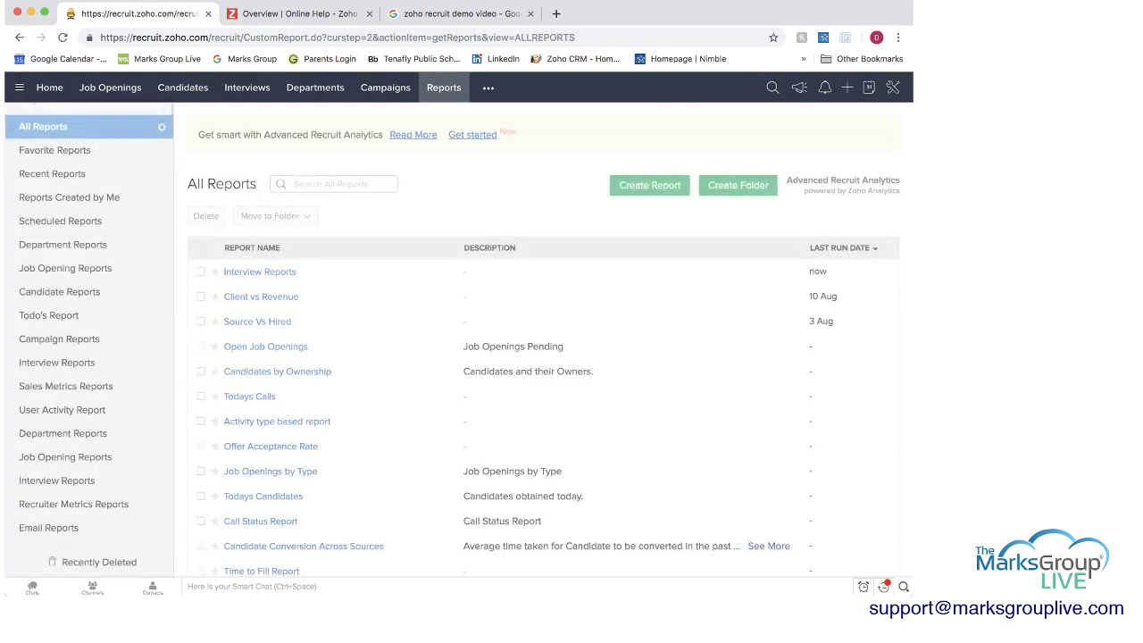
Run the Open Job Openings report, look over its department chart and records table, and return to the report list.
{"action": "scroll", "coordinate": [536, 402], "scroll_direction": "down", "scroll_amount": 1}
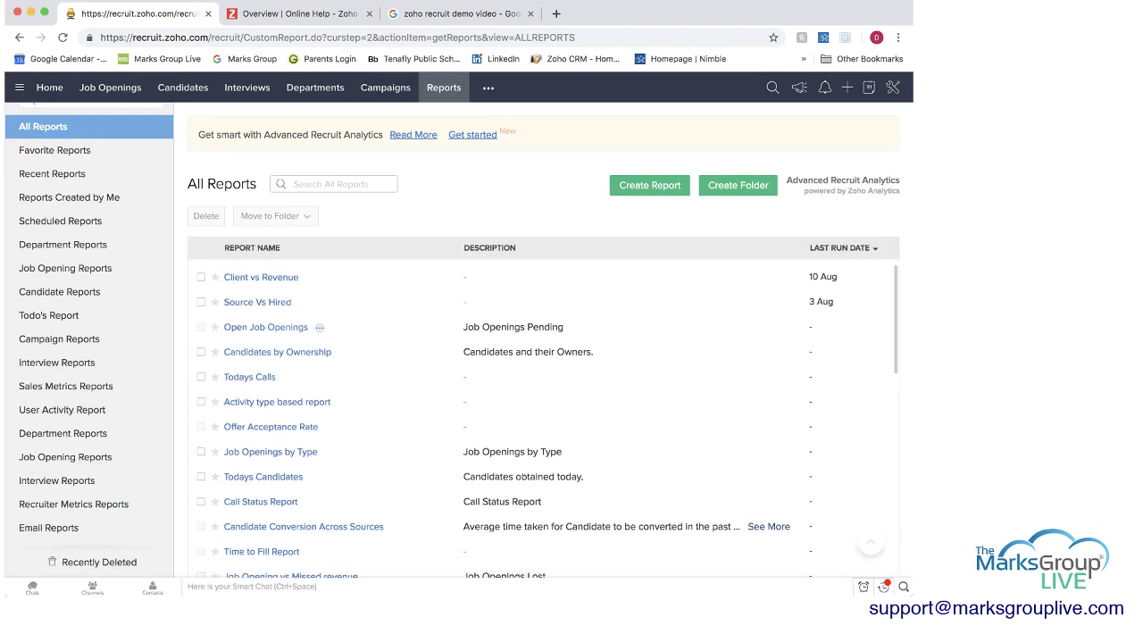
{"action": "scroll", "coordinate": [536, 339], "scroll_direction": "down", "scroll_amount": 1}
{"action": "scroll", "coordinate": [535, 339], "scroll_direction": "up", "scroll_amount": 2}
{"action": "scroll", "coordinate": [536, 340], "scroll_direction": "down", "scroll_amount": 1}
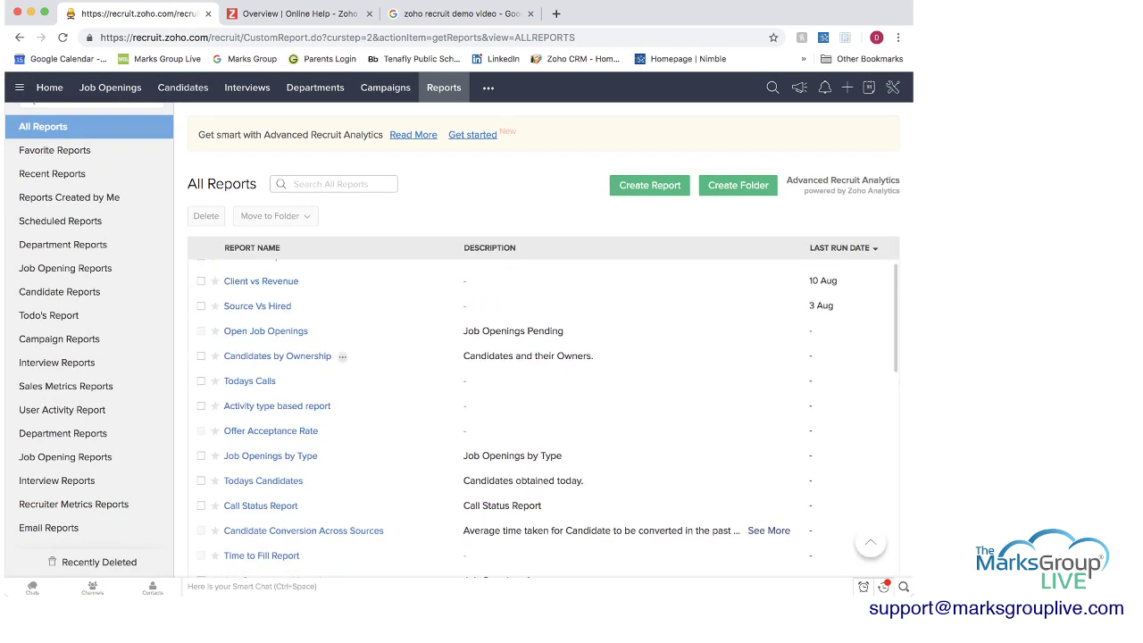
{"action": "left_click", "coordinate": [265, 330]}
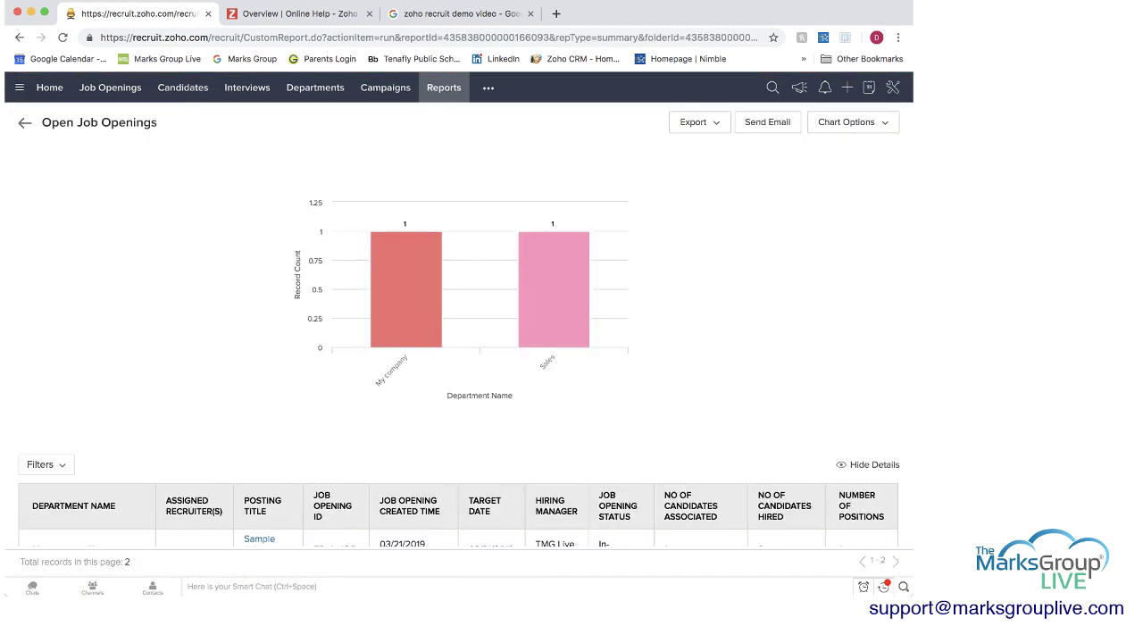
{"action": "scroll", "coordinate": [464, 348], "scroll_direction": "down", "scroll_amount": 1}
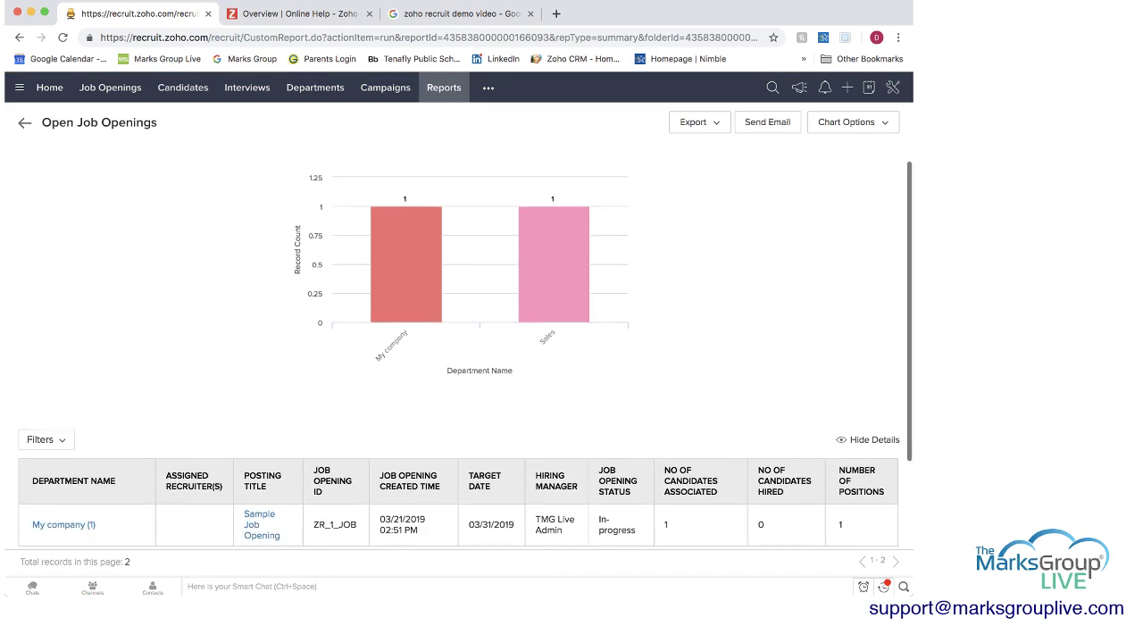
{"action": "scroll", "coordinate": [465, 357], "scroll_direction": "down", "scroll_amount": 2}
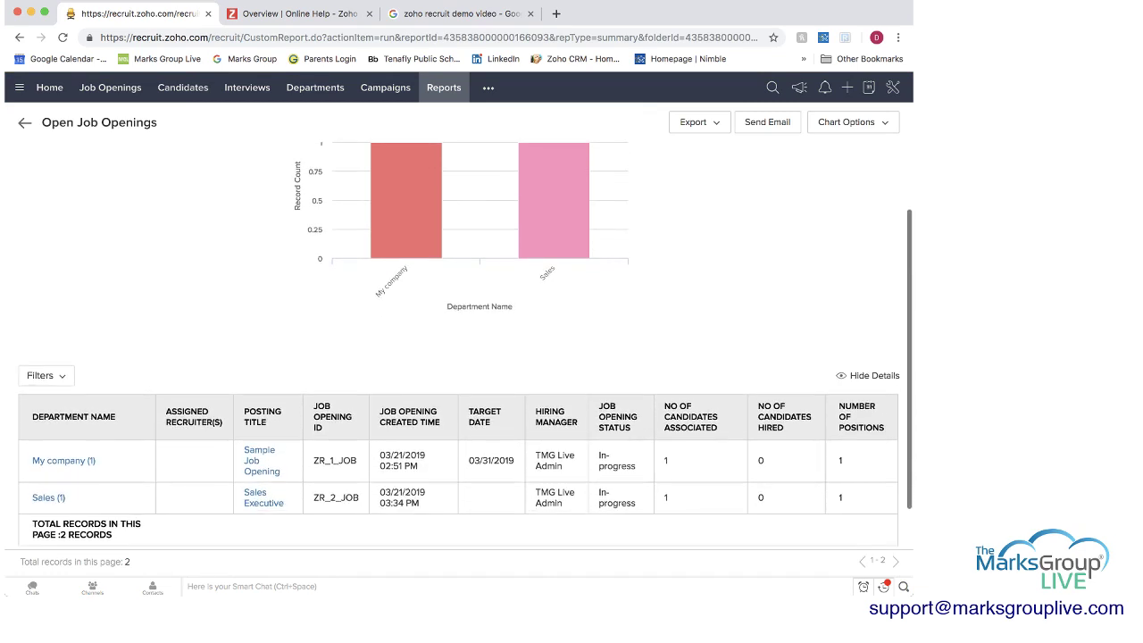
{"action": "scroll", "coordinate": [464, 357], "scroll_direction": "down", "scroll_amount": 2}
{"action": "scroll", "coordinate": [464, 348], "scroll_direction": "up", "scroll_amount": 4}
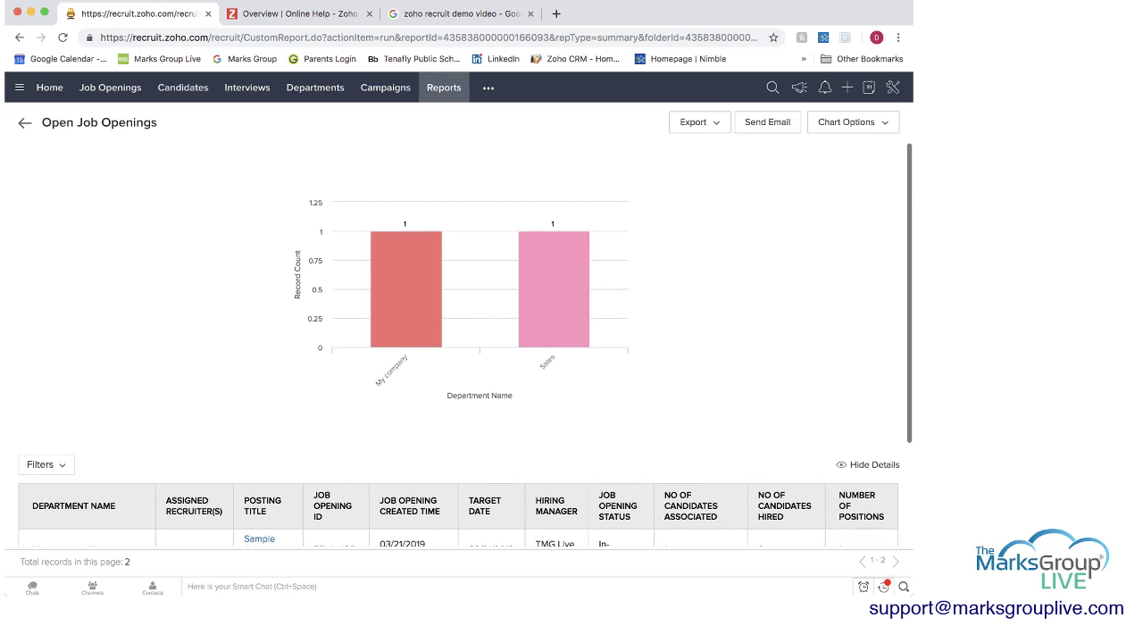
{"action": "left_click", "coordinate": [25, 122]}
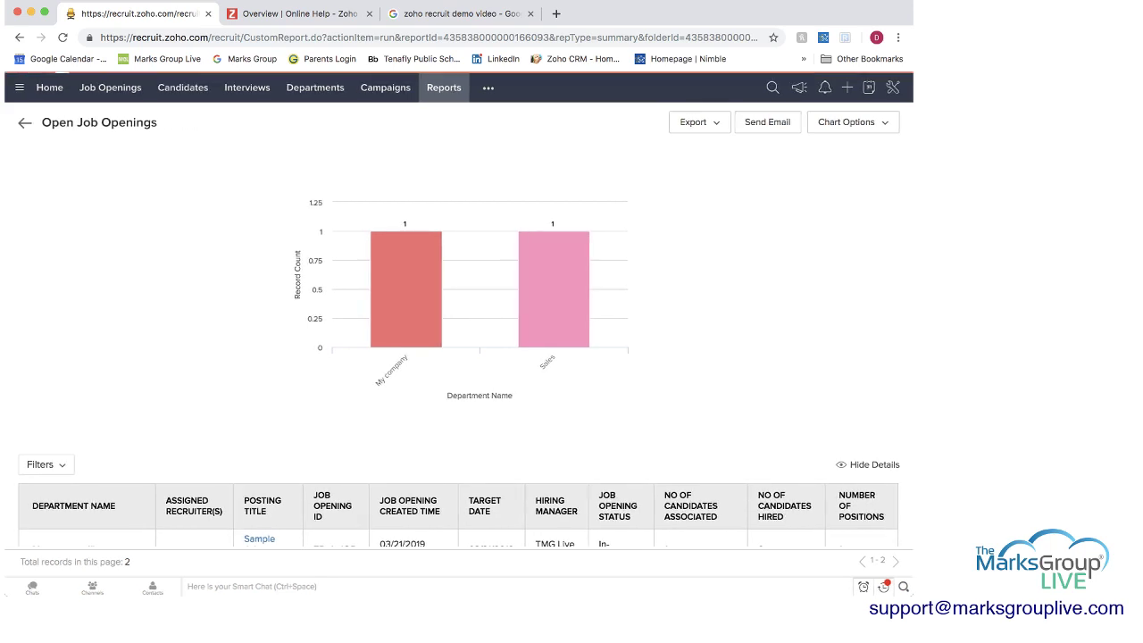
{"action": "scroll", "coordinate": [357, 277], "scroll_direction": "down", "scroll_amount": 2}
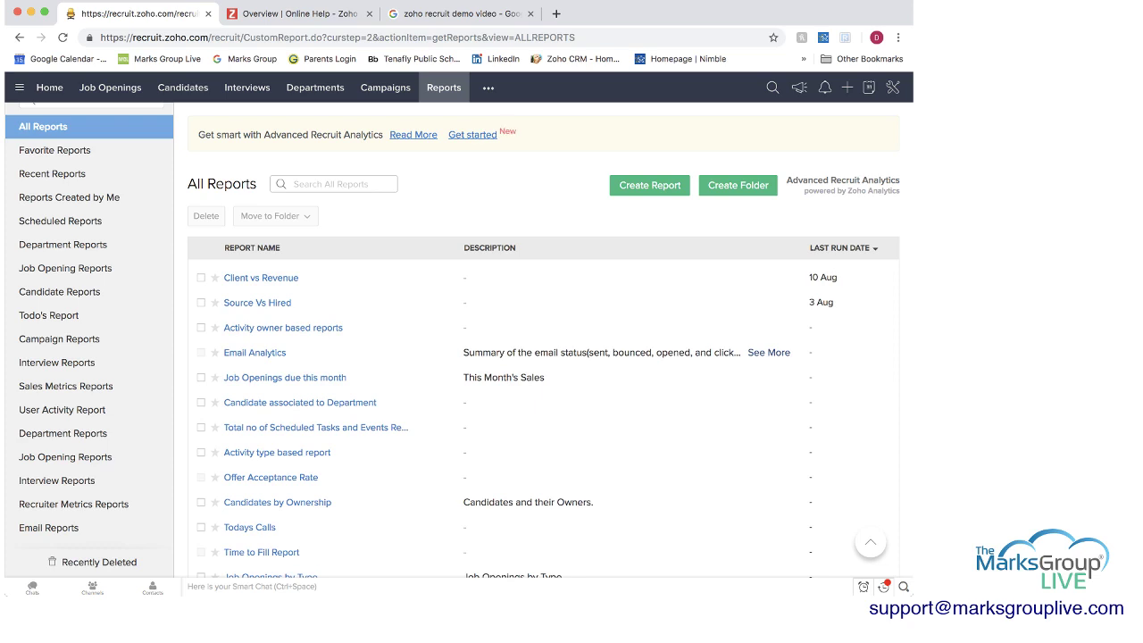
Open the Assessments module, review the Candidate Pre-Screening Assessment's questions and check which assessment types can be added.
{"action": "left_click", "coordinate": [488, 87]}
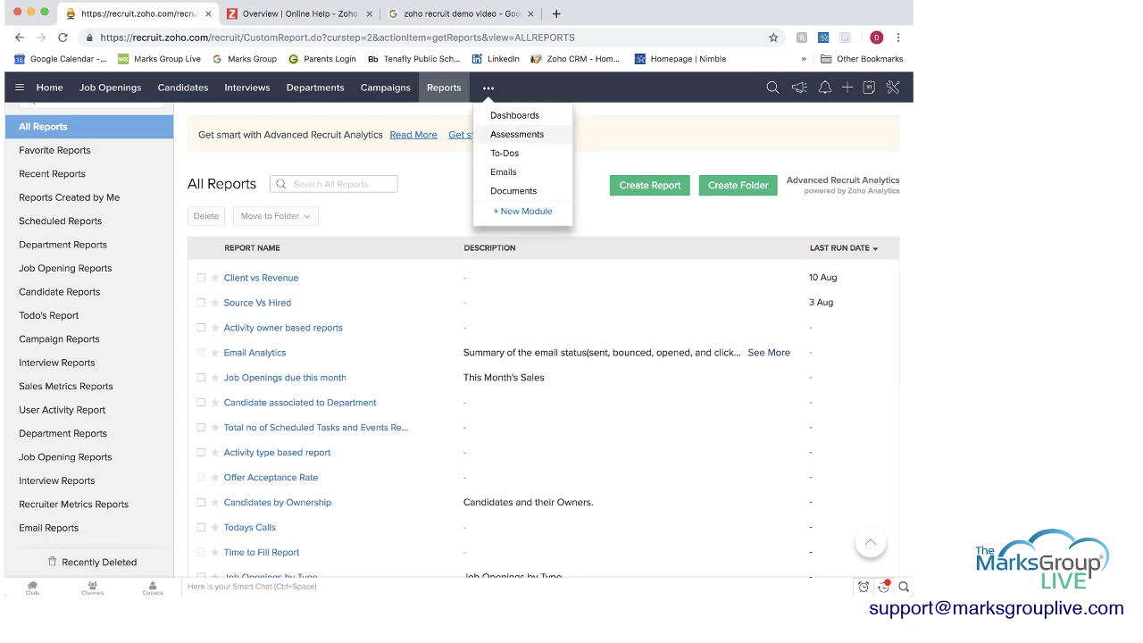
{"action": "left_click", "coordinate": [516, 134]}
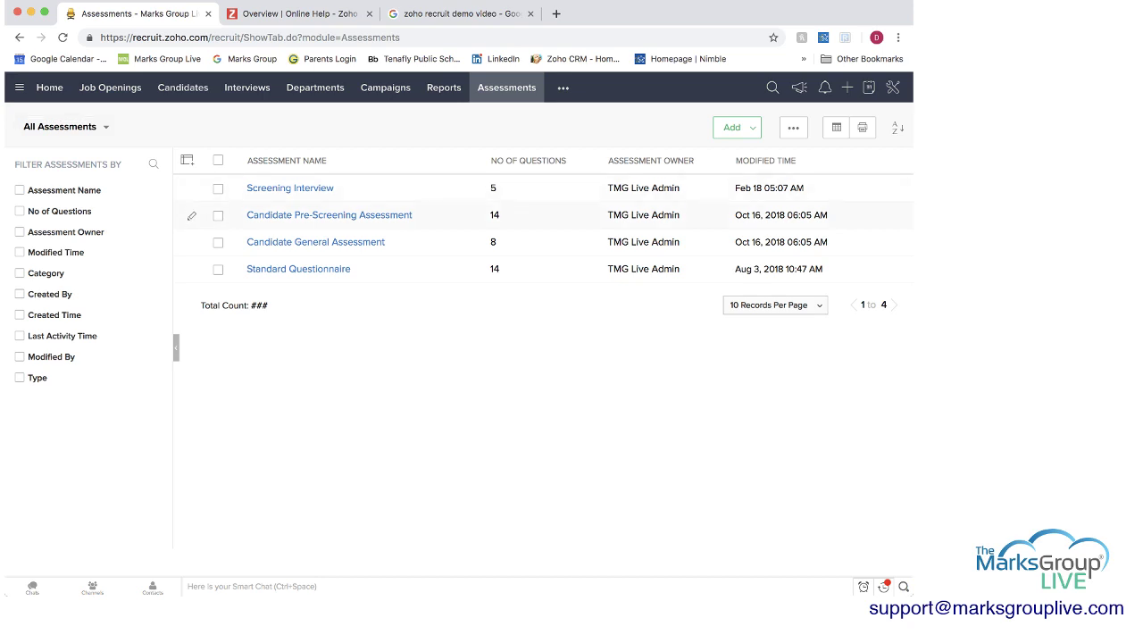
{"action": "left_click", "coordinate": [329, 215]}
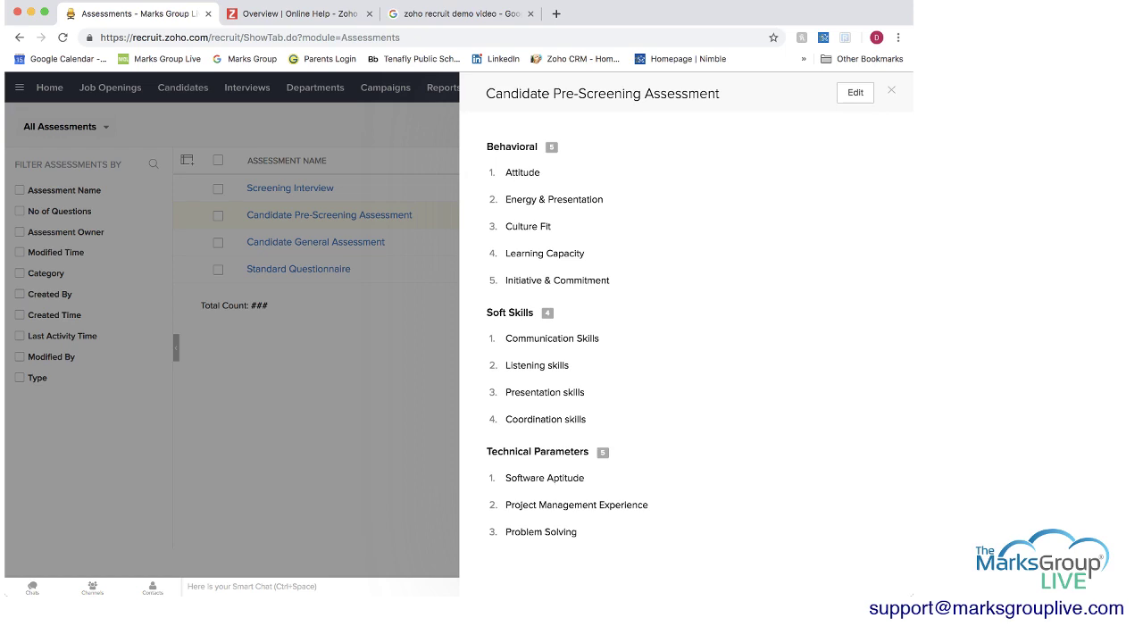
{"action": "scroll", "coordinate": [686, 358], "scroll_direction": "down", "scroll_amount": 1}
{"action": "scroll", "coordinate": [686, 357], "scroll_direction": "up", "scroll_amount": 1}
{"action": "left_click", "coordinate": [32, 168]}
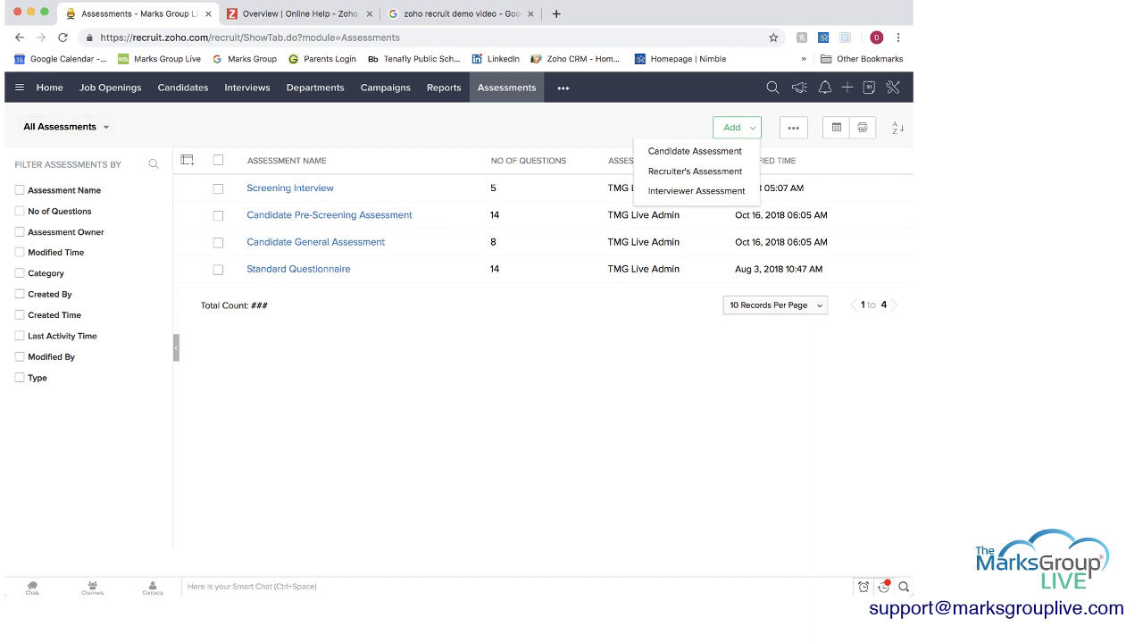
View the Emails and Documents modules and check which additional modules are available.
{"action": "left_click", "coordinate": [563, 88]}
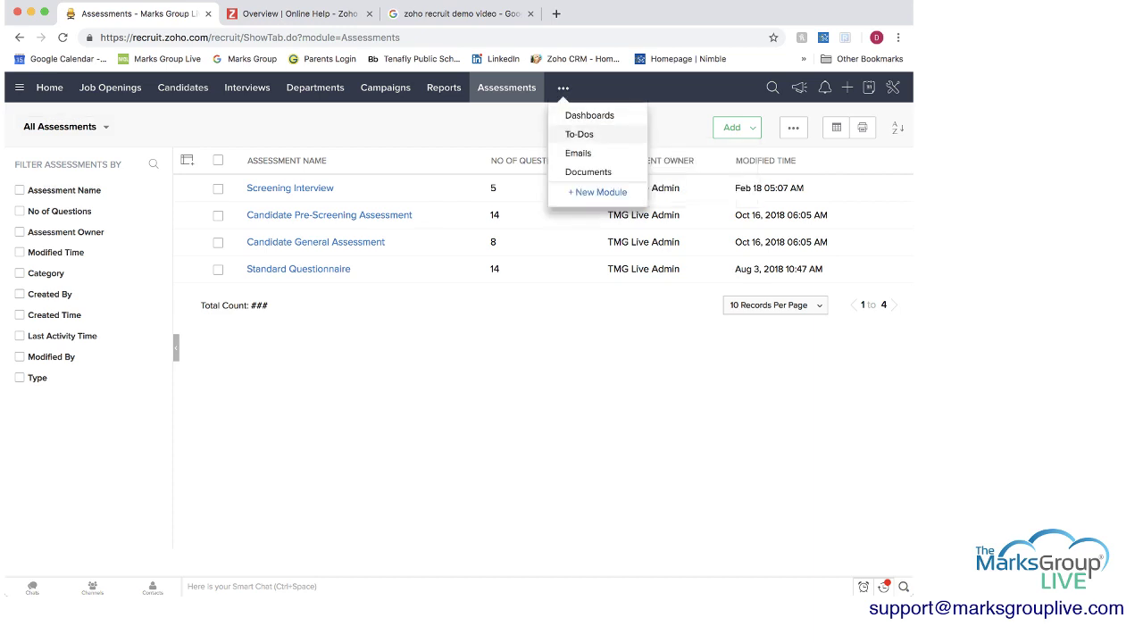
{"action": "left_click", "coordinate": [578, 153]}
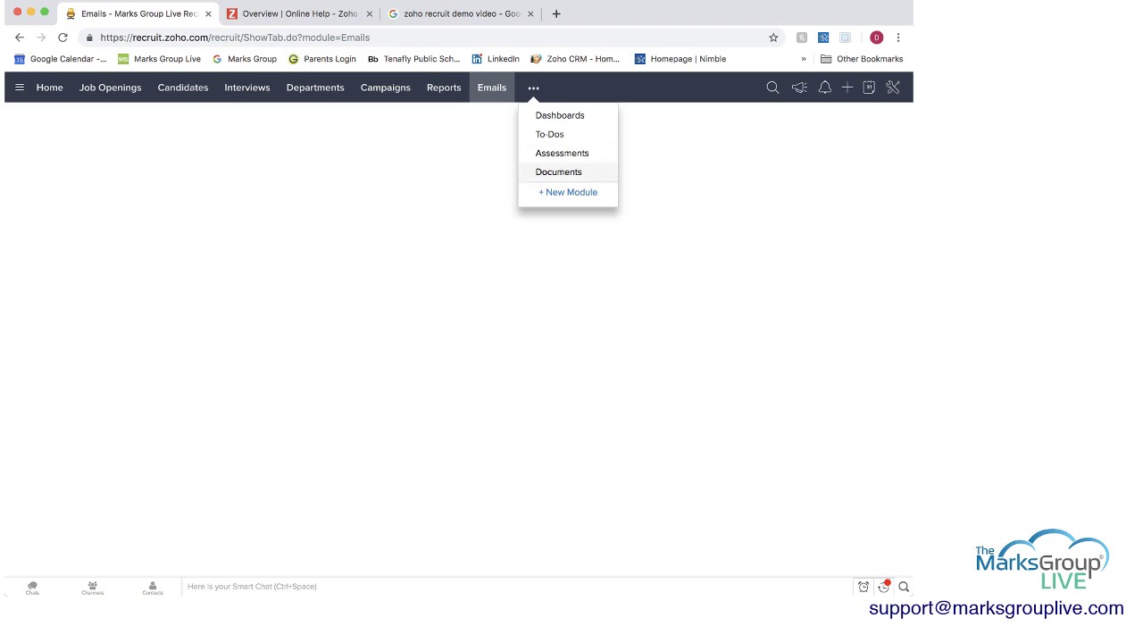
{"action": "left_click", "coordinate": [559, 171]}
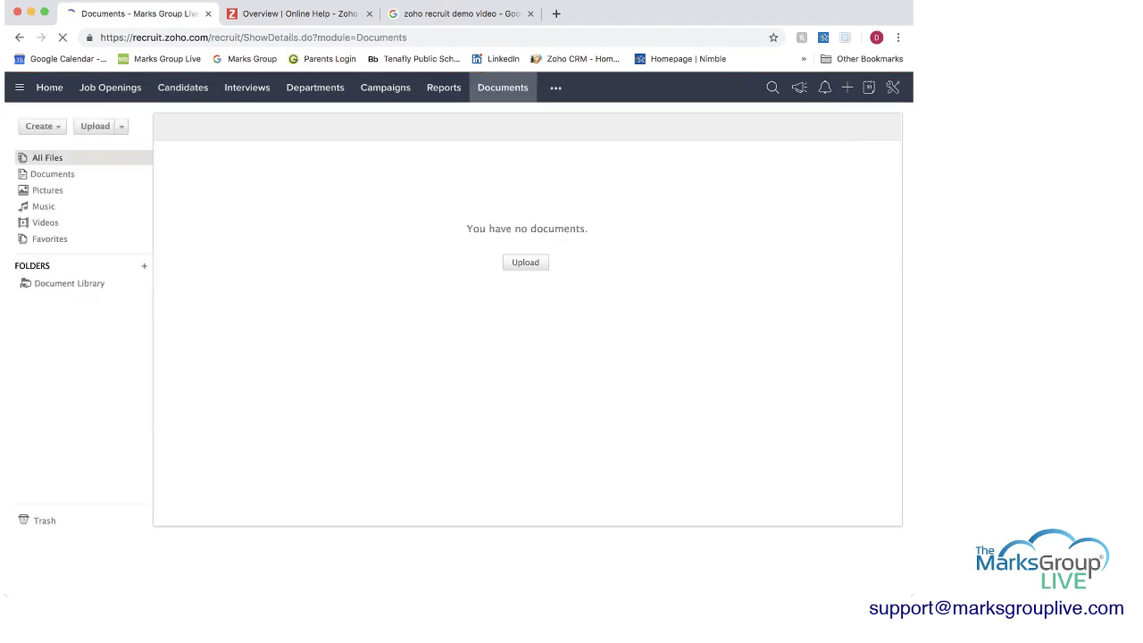
{"action": "left_click", "coordinate": [556, 88]}
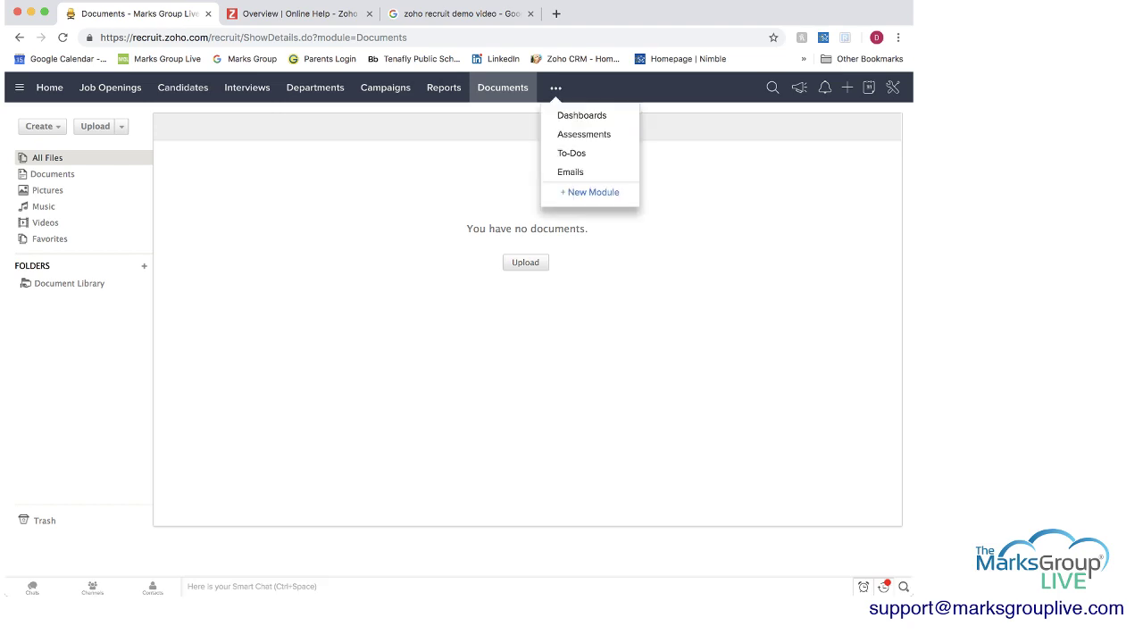
Return to the Home dashboard and compare Time-to-fill by job and department, and Time-to-hire by candidate and department.
{"action": "left_click", "coordinate": [50, 88]}
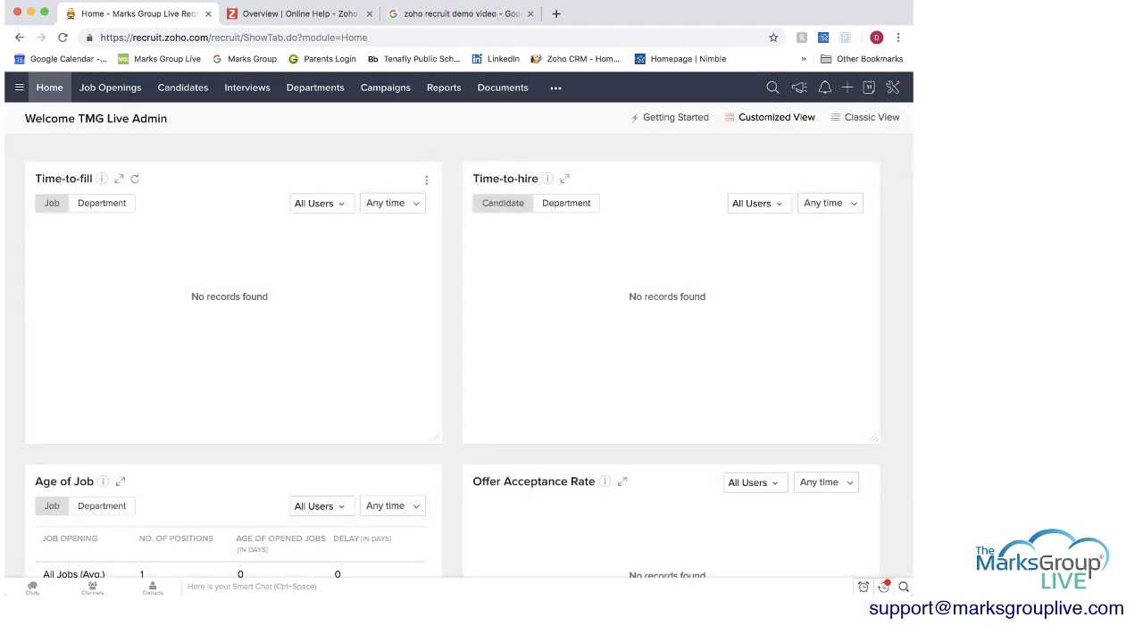
{"action": "left_click", "coordinate": [101, 203]}
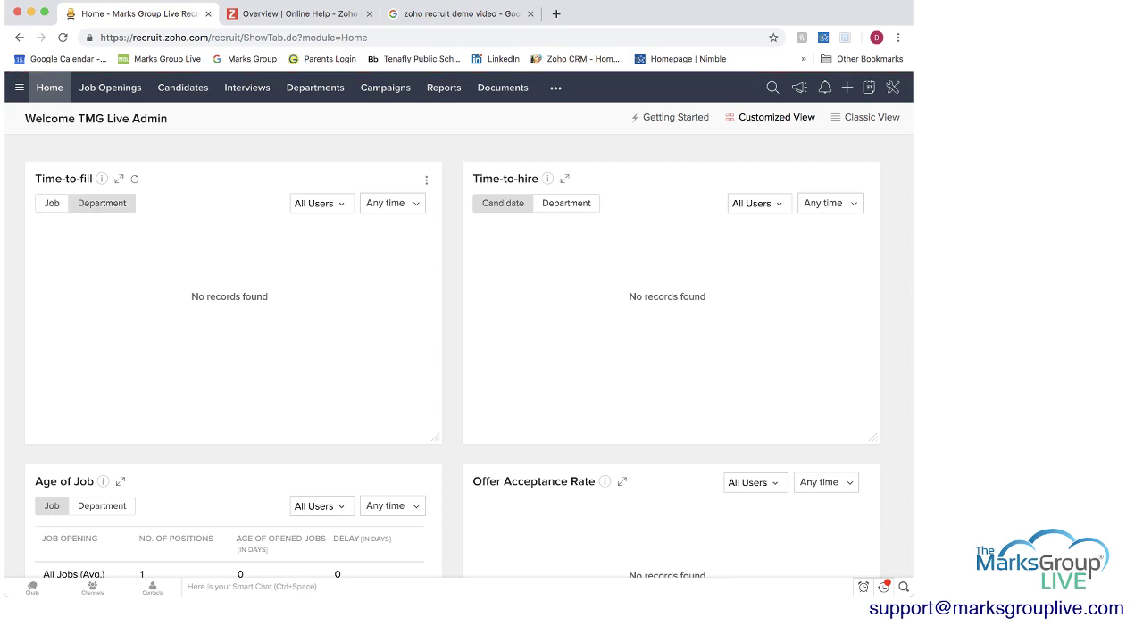
{"action": "left_click", "coordinate": [51, 202]}
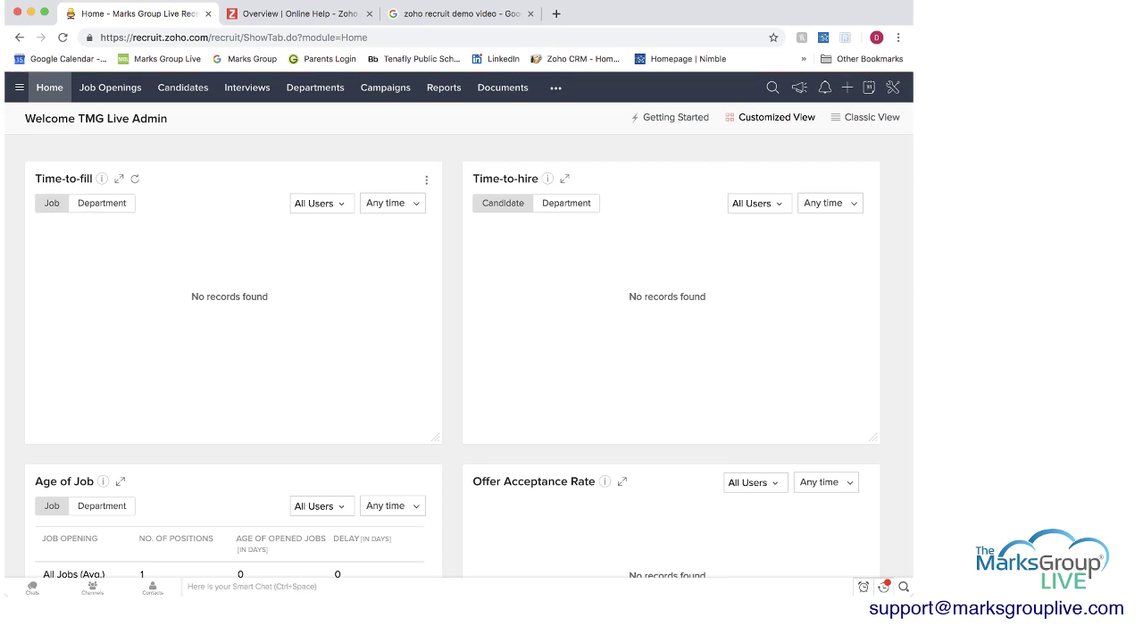
{"action": "left_click", "coordinate": [565, 203]}
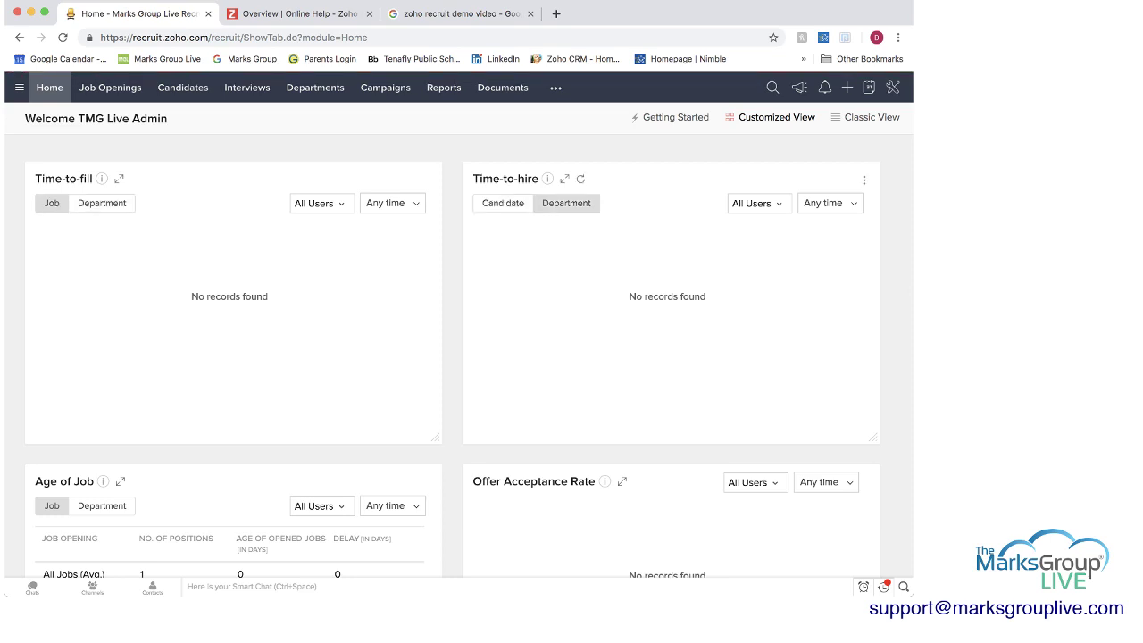
{"action": "left_click", "coordinate": [502, 203]}
Review the dashboard's Age of Job, Offer Acceptance Rate, Activity log and Pipeline View sections.
{"action": "scroll", "coordinate": [90, 338], "scroll_direction": "down", "scroll_amount": 5}
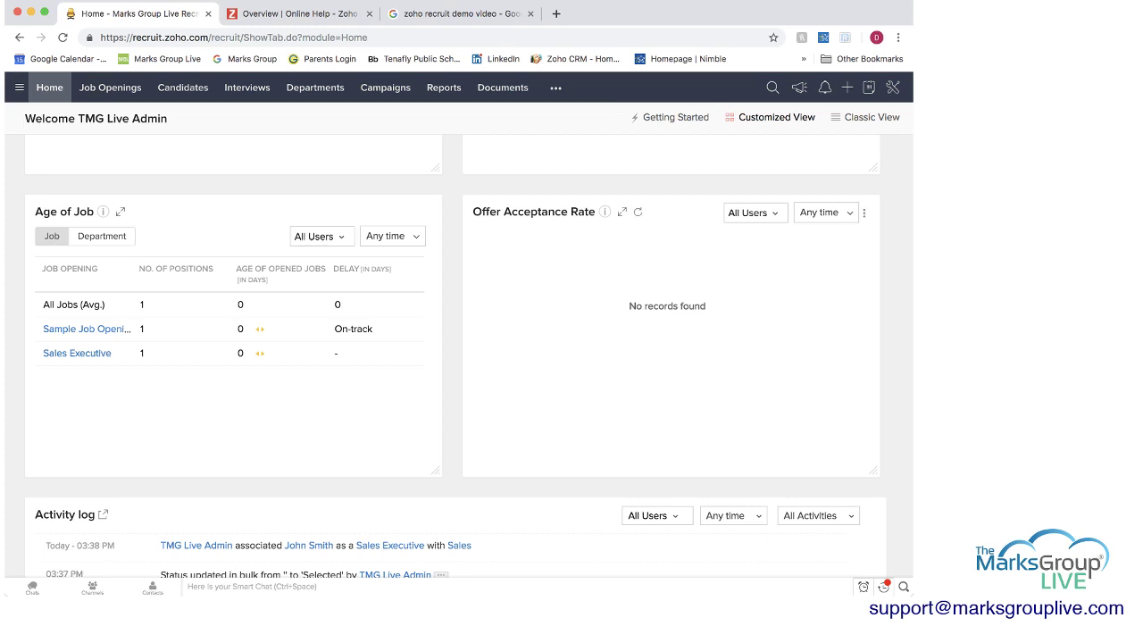
{"action": "scroll", "coordinate": [536, 358], "scroll_direction": "down", "scroll_amount": 7}
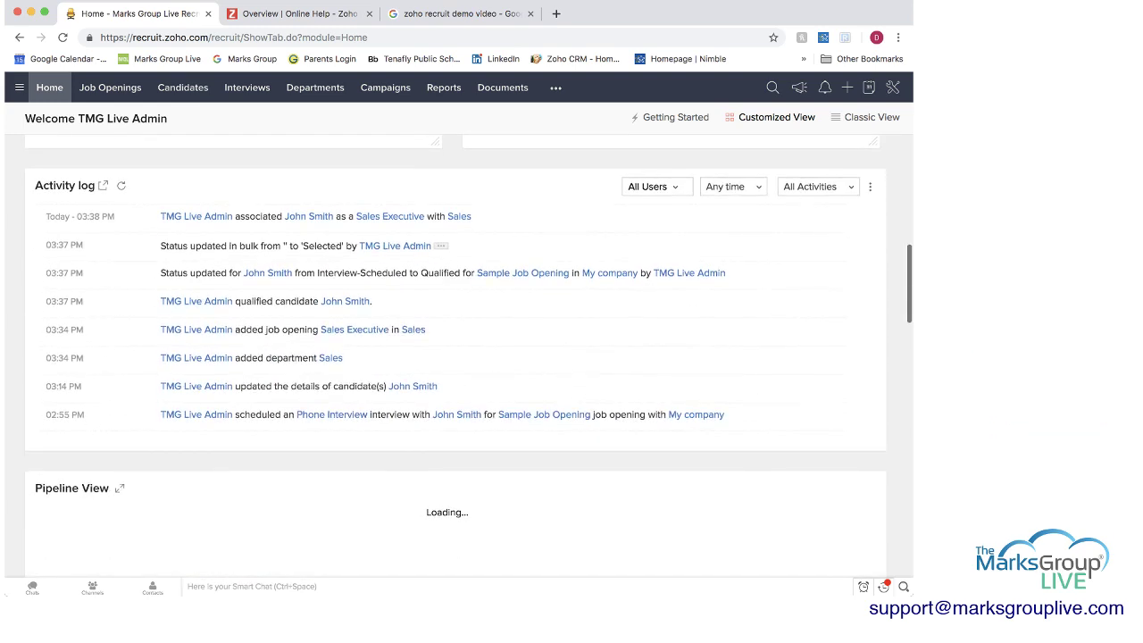
{"action": "scroll", "coordinate": [456, 327], "scroll_direction": "down", "scroll_amount": 1}
{"action": "scroll", "coordinate": [456, 272], "scroll_direction": "down", "scroll_amount": 3}
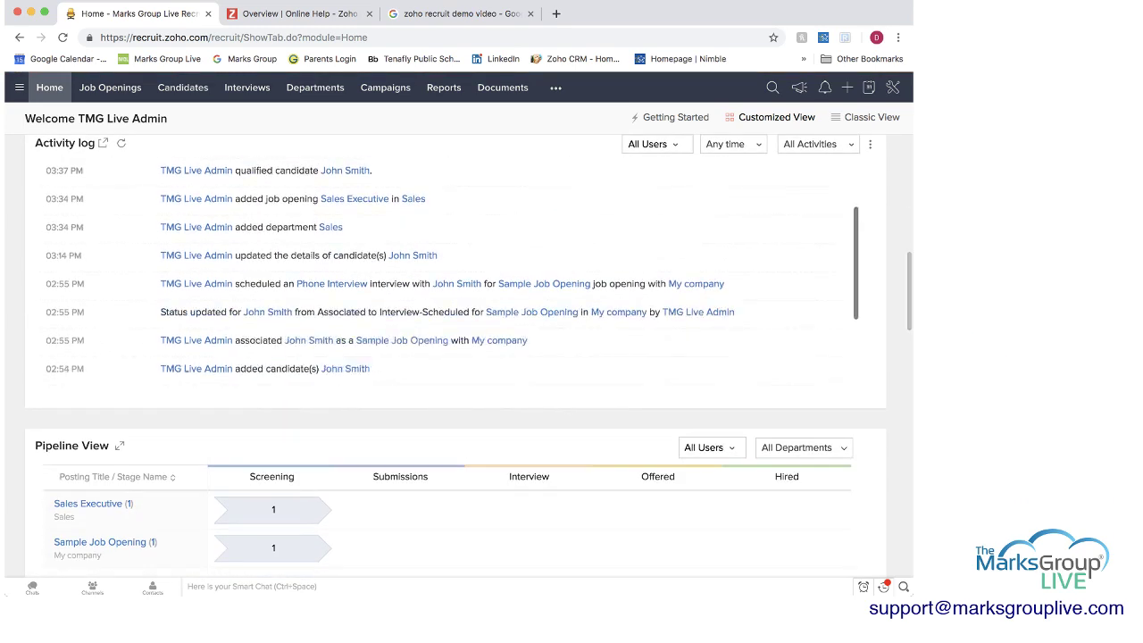
{"action": "scroll", "coordinate": [455, 348], "scroll_direction": "down", "scroll_amount": 3}
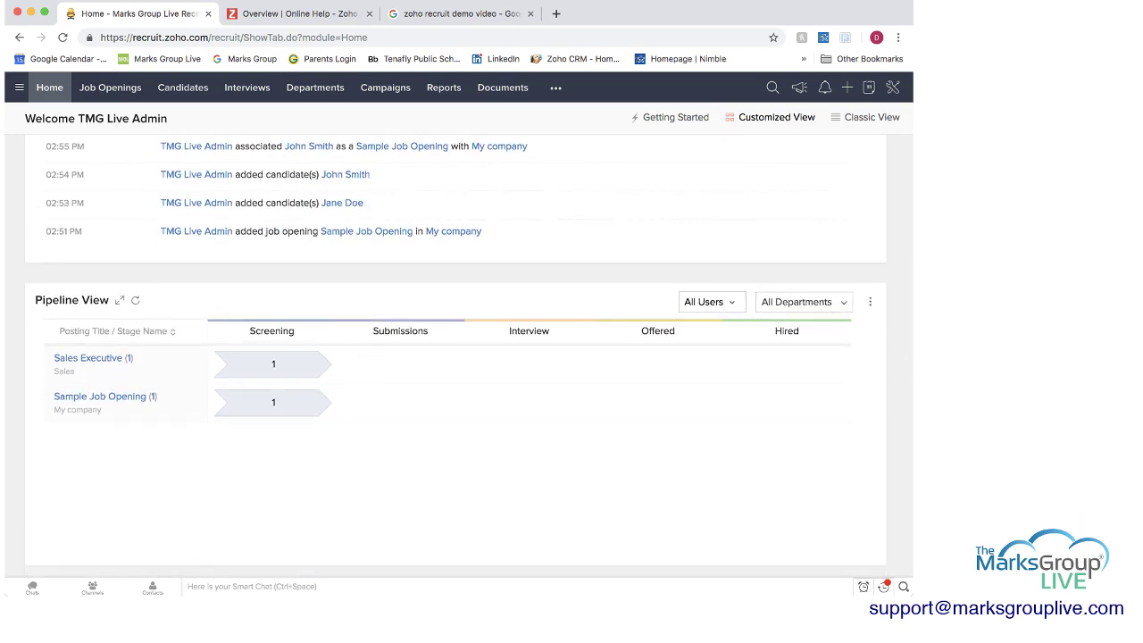
{"action": "scroll", "coordinate": [456, 348], "scroll_direction": "up", "scroll_amount": 15}
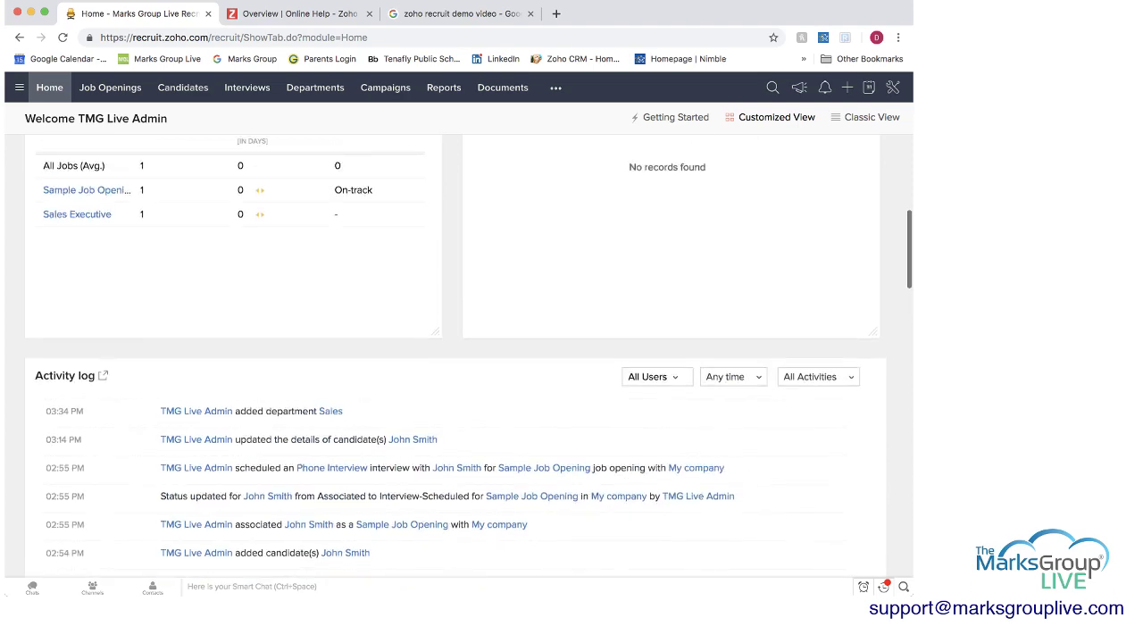